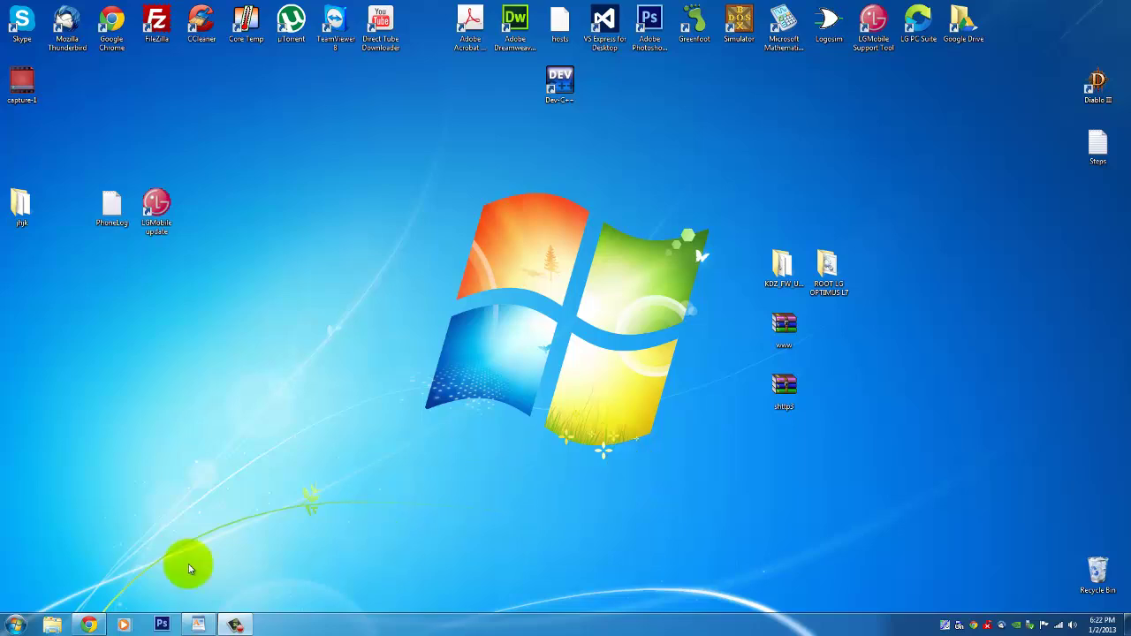
- Look through the open forum threads on flashing firmware to the LG Optimus L7 and the KDZ Firmware Update Fix
click(88, 625)
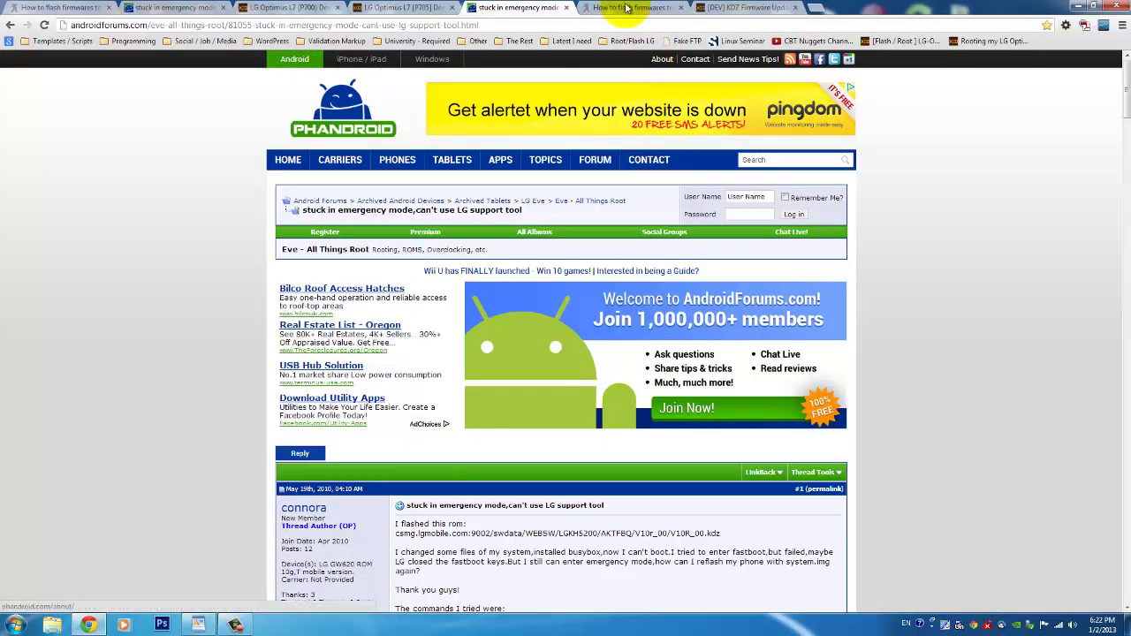
click(624, 7)
drag(1127, 138, 1056, 90)
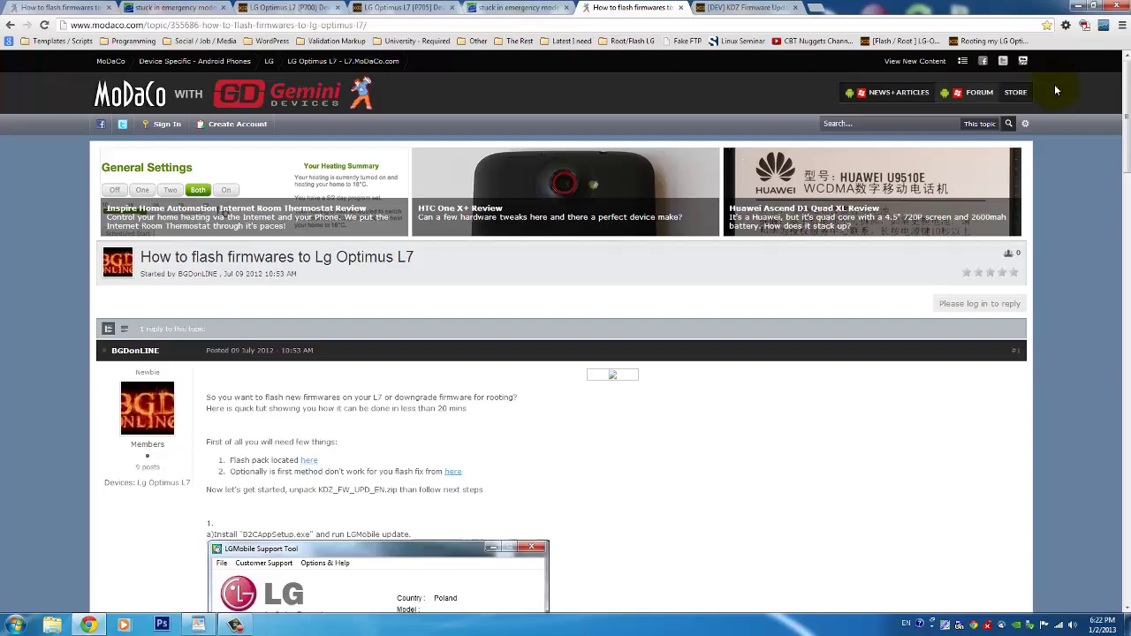
click(411, 8)
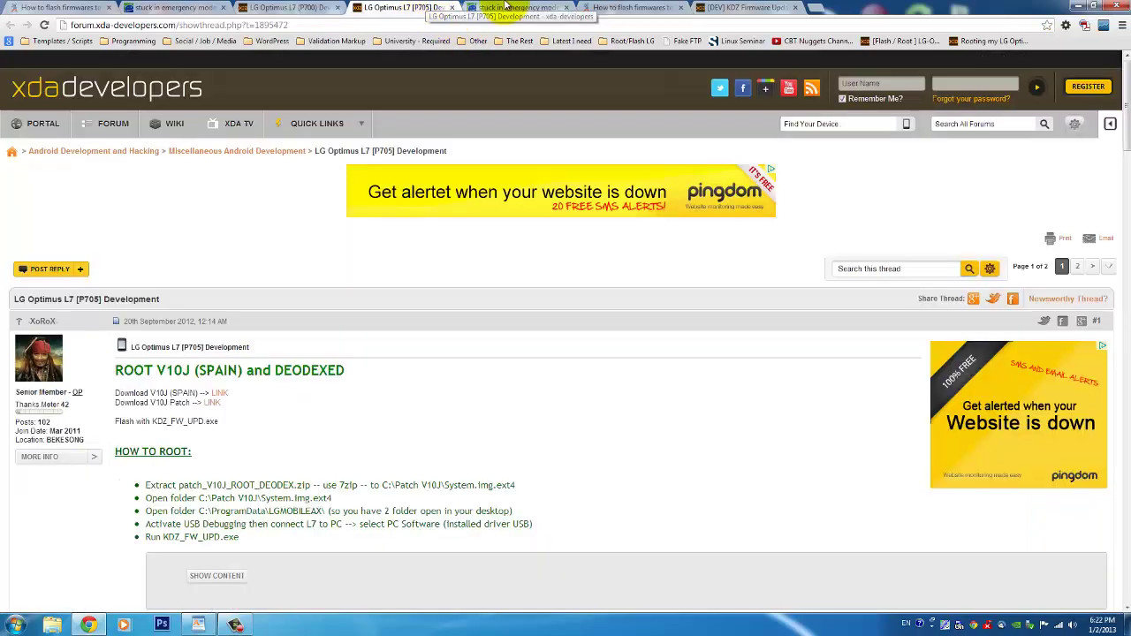
click(508, 7)
drag(1124, 89, 1114, 57)
click(749, 7)
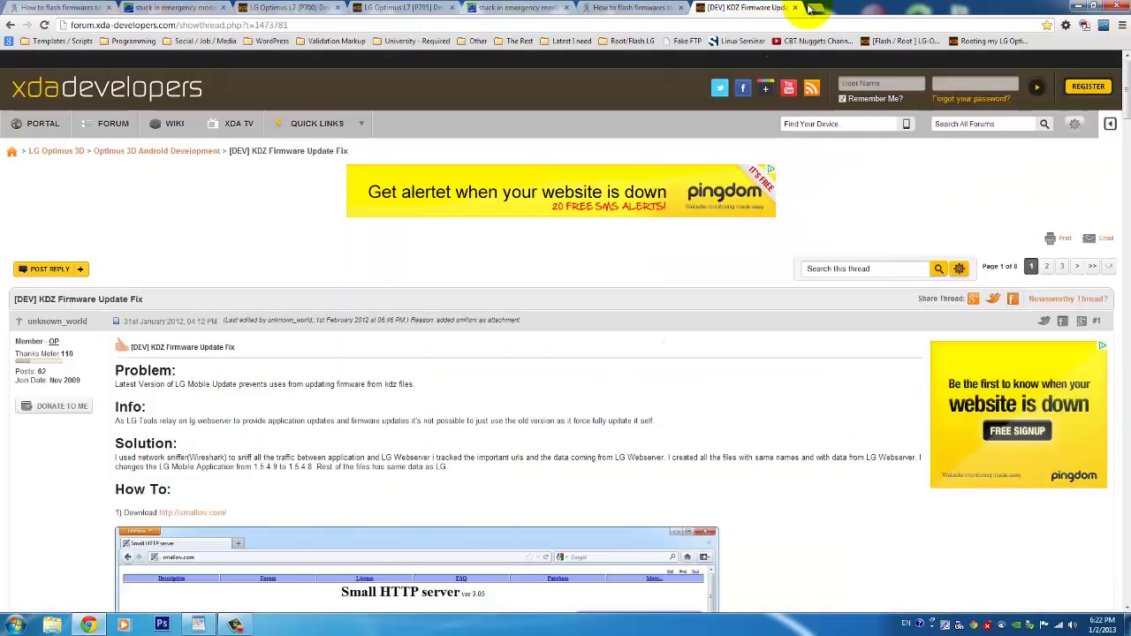
- Minimise the browser, view the contents of the desktop folder ROOT LG OPTIMUS L7, and close the folder
click(1080, 7)
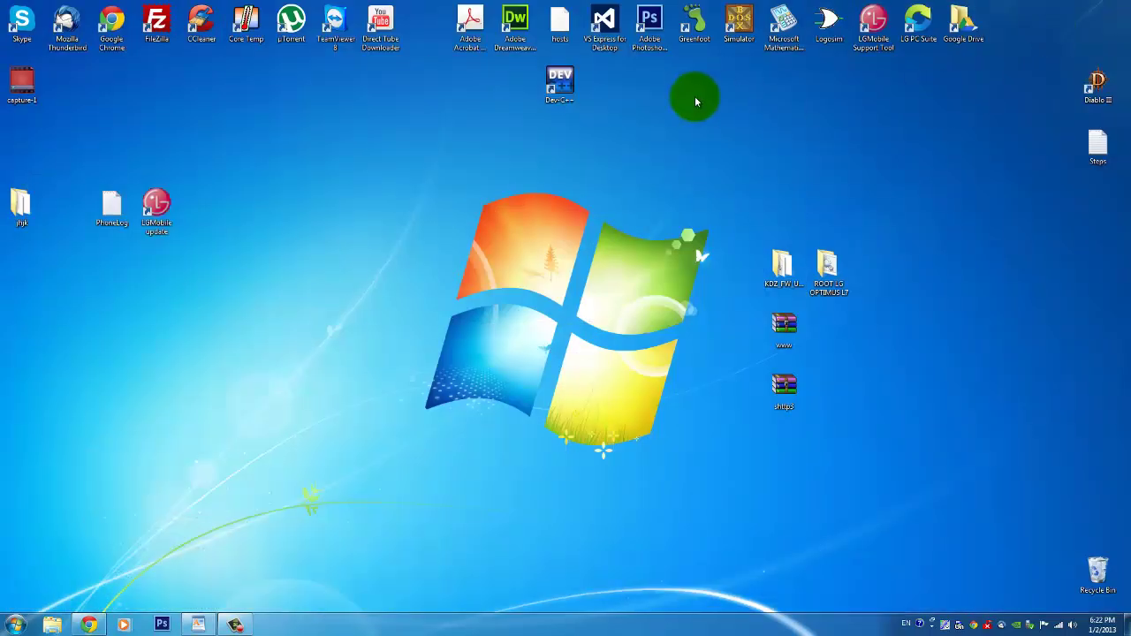
double_click(826, 263)
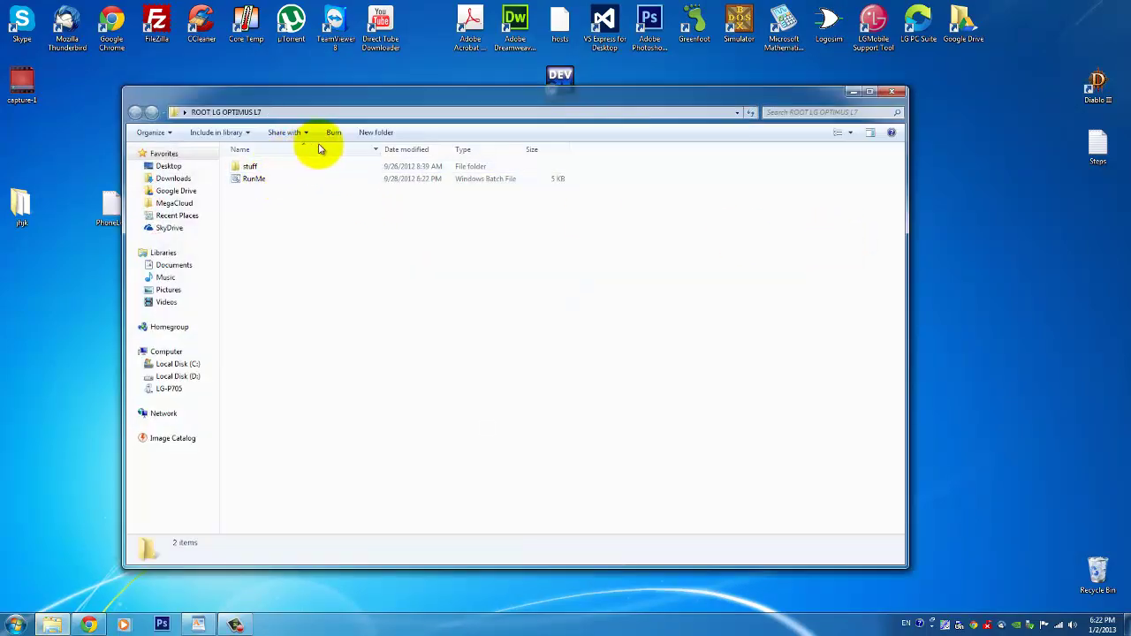
click(893, 92)
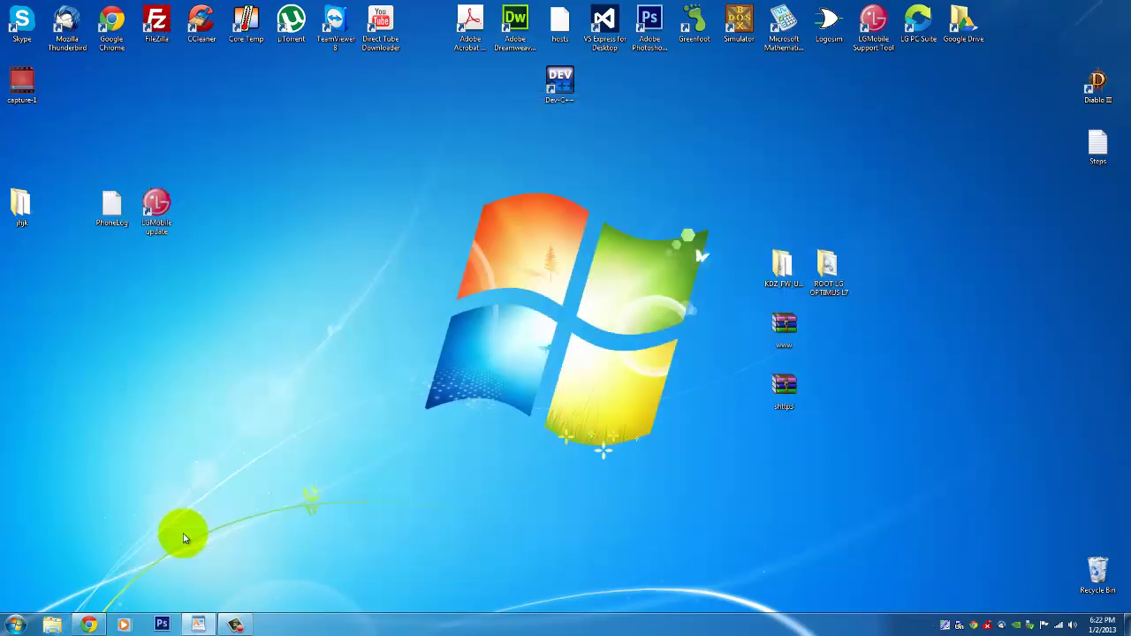
- Return to the browser and open "Rooting Tool for v10i by petrescu" from the LG Optimus L7 (P700) thread in a new tab
click(89, 624)
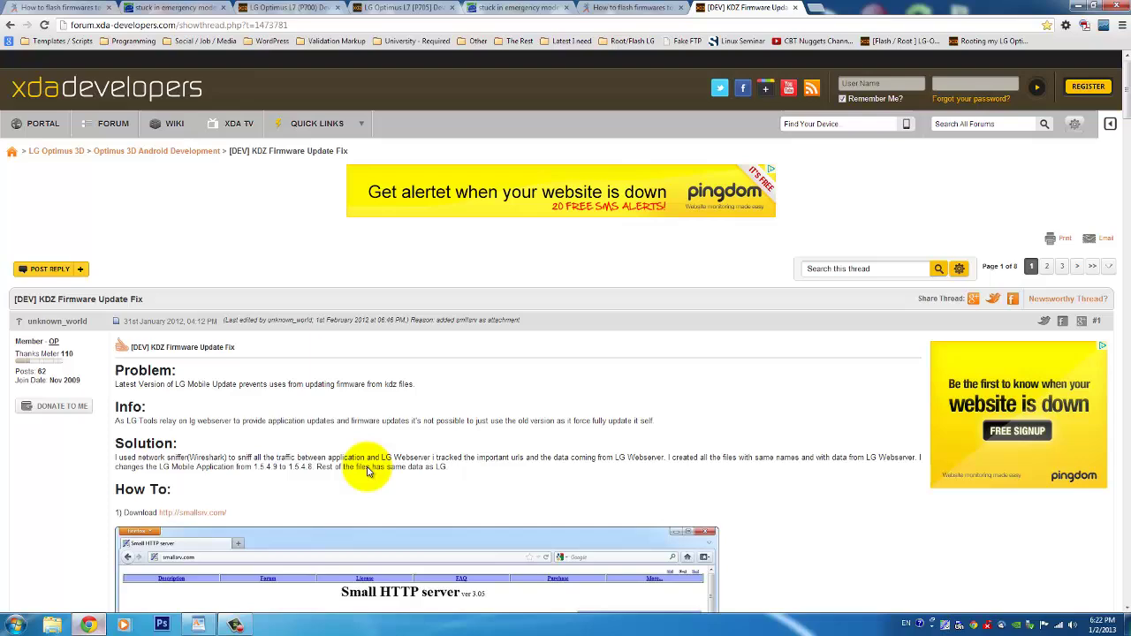
click(631, 7)
scroll(663, 152, down, 3)
click(521, 7)
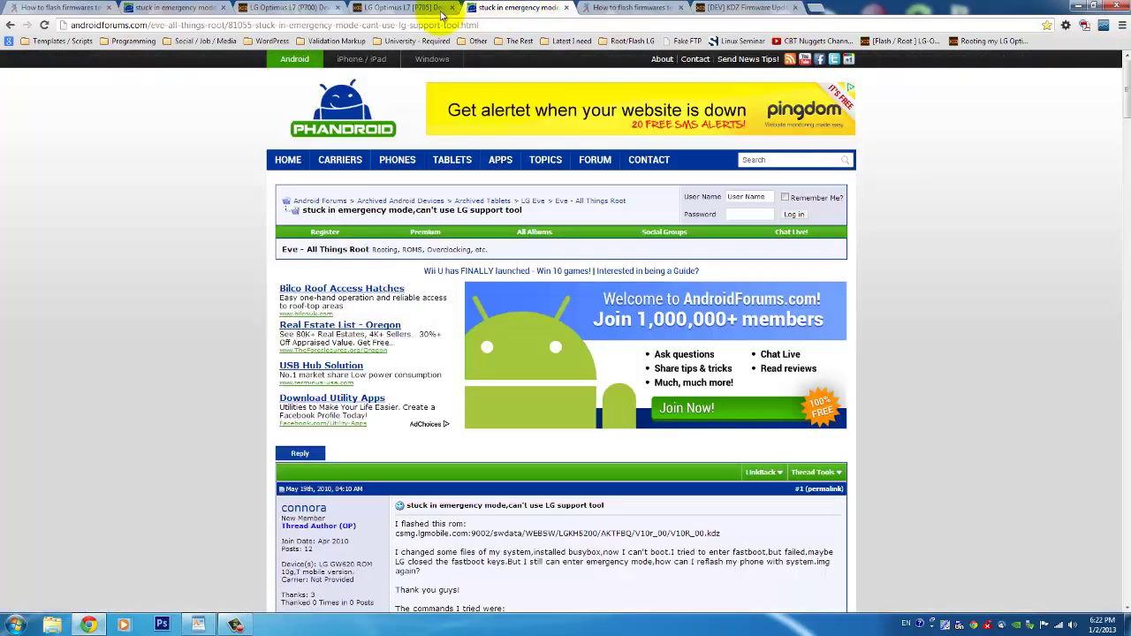
click(400, 7)
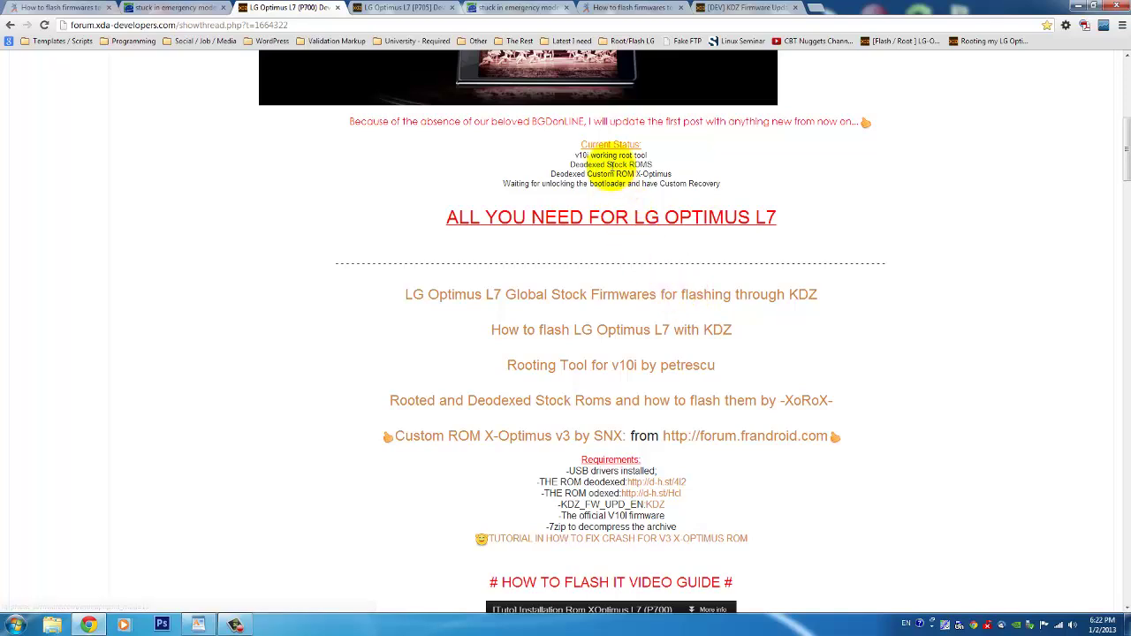
right_click(622, 375)
click(658, 375)
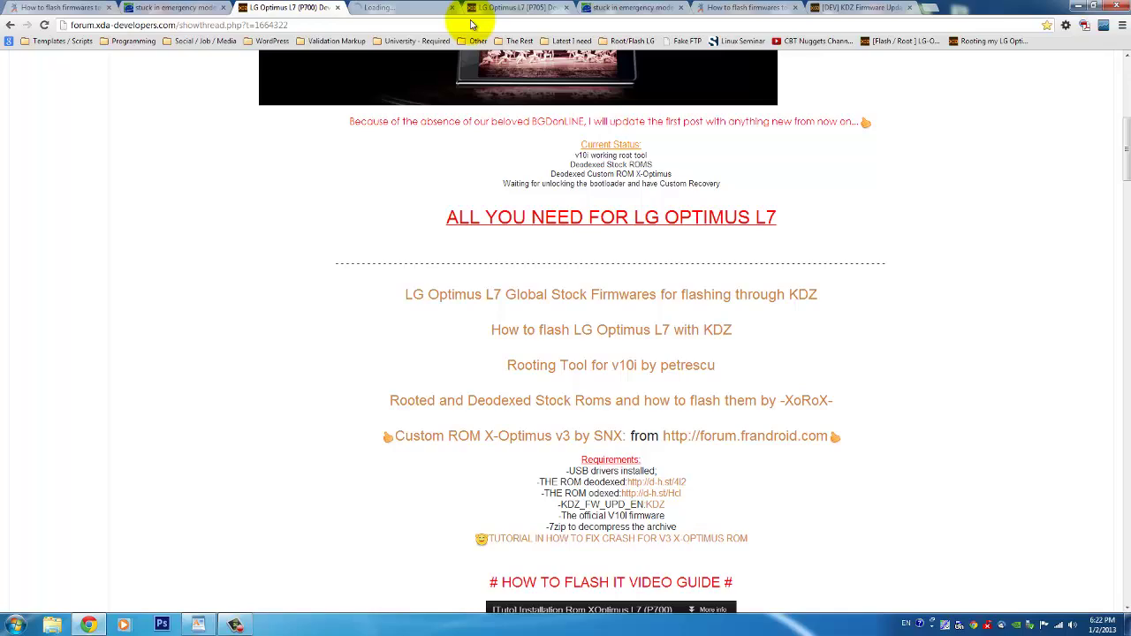
- Look over the rooting steps and attached file in the "root" lg optimus l7 thread, and minimise the browser
click(380, 9)
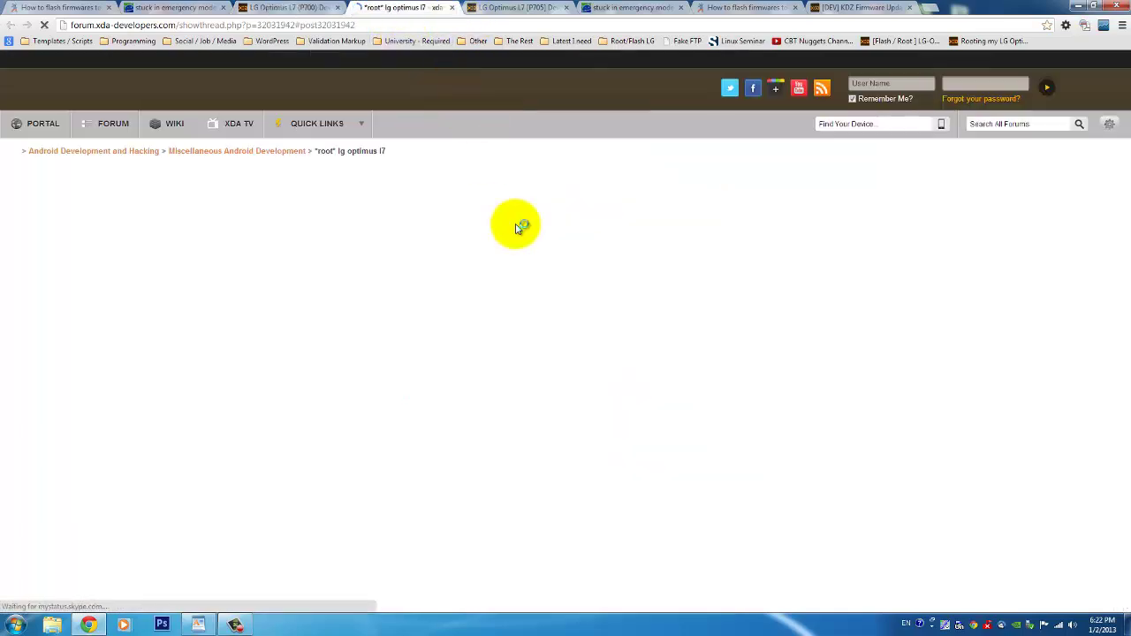
scroll(522, 389, down, 5)
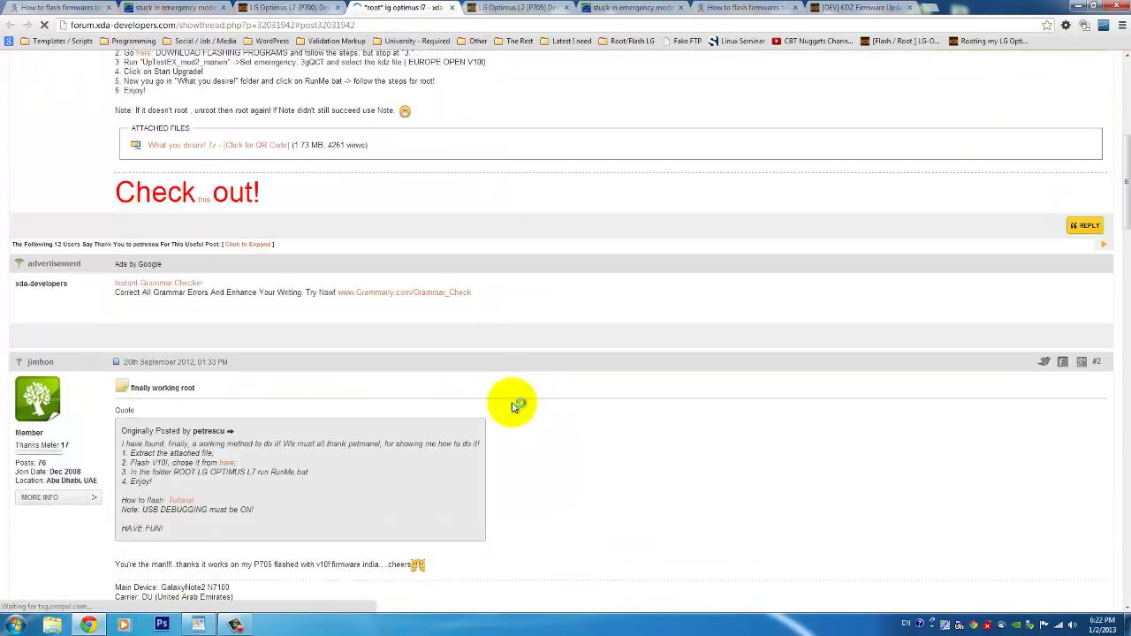
scroll(521, 183, up, 3)
click(1070, 7)
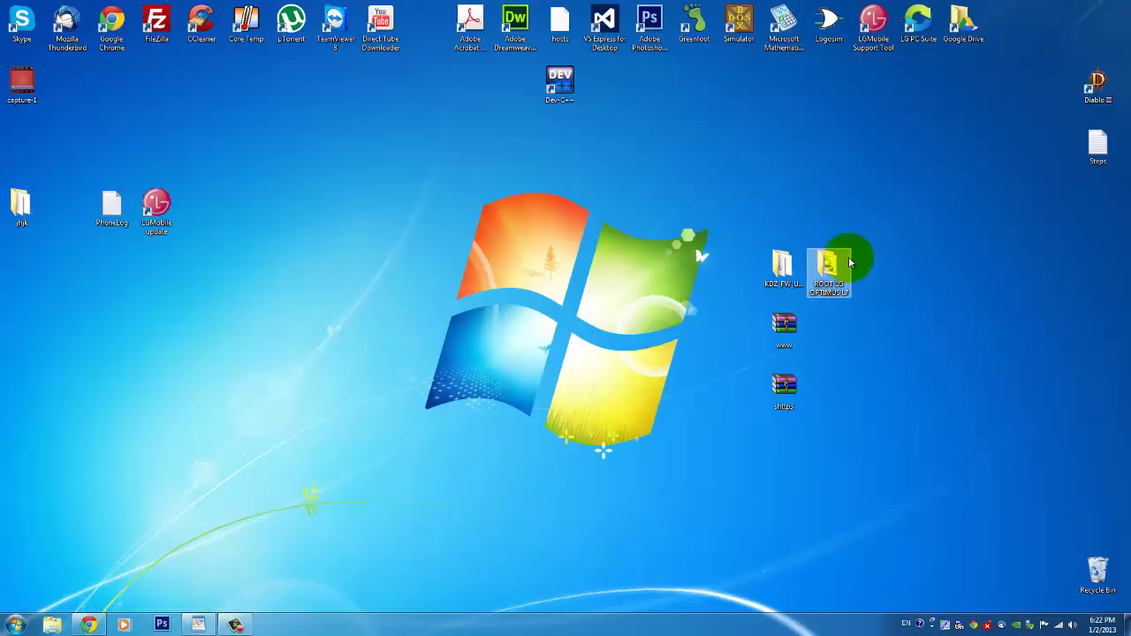
- Run the RunMe batch file from the ROOT LG OPTIMUS L7 folder and move its console window clear of the file list
double_click(849, 261)
click(286, 181)
right_click(286, 182)
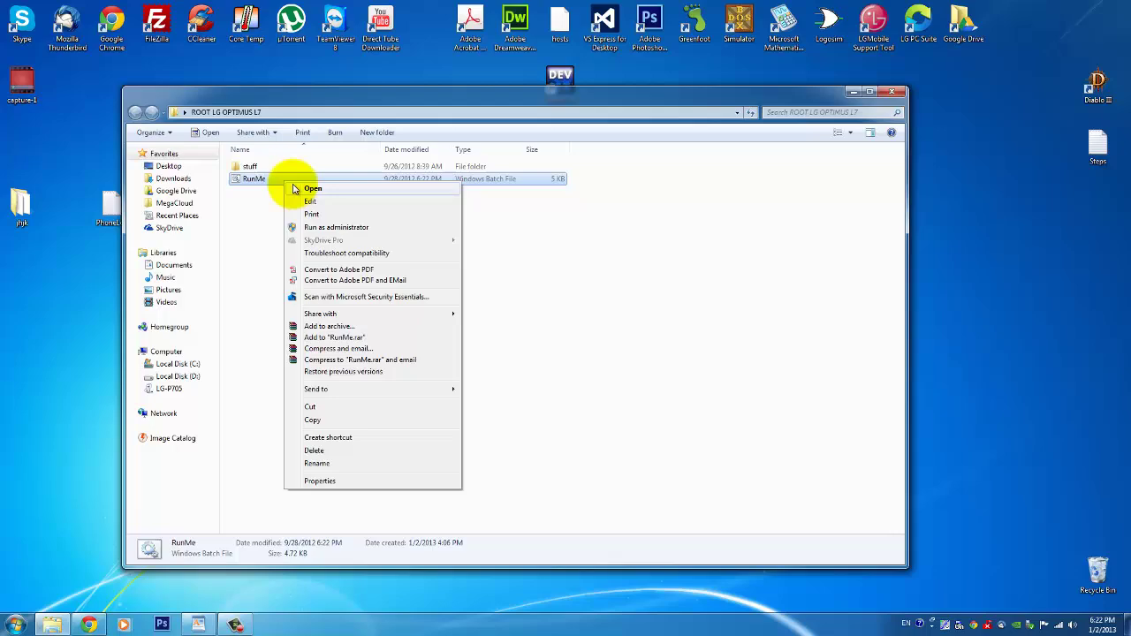
click(331, 188)
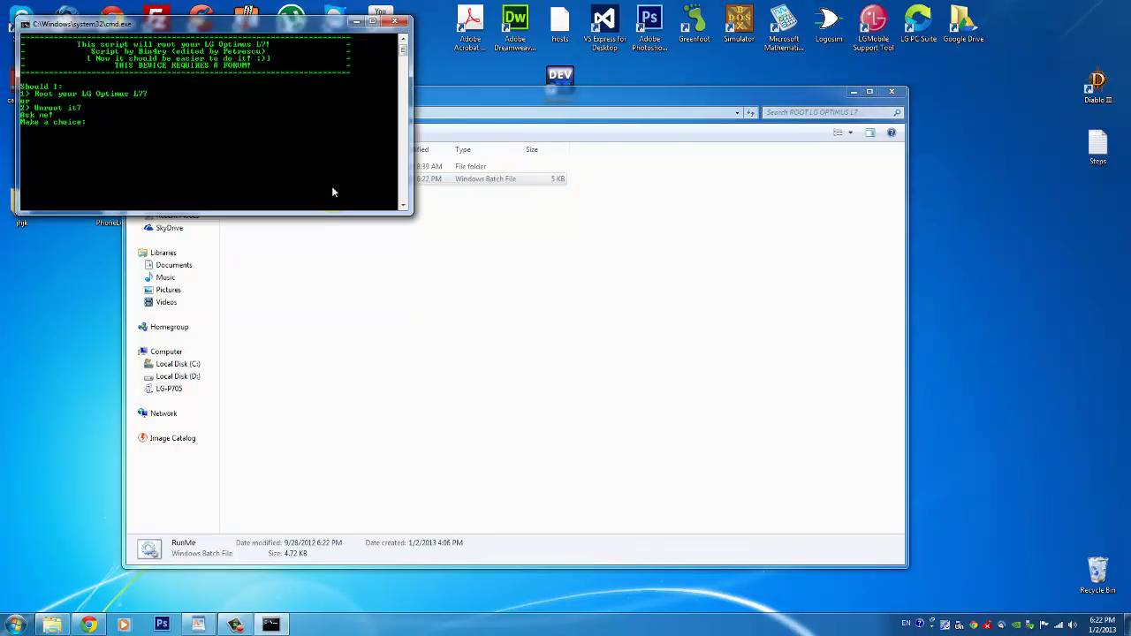
drag(216, 27, 814, 358)
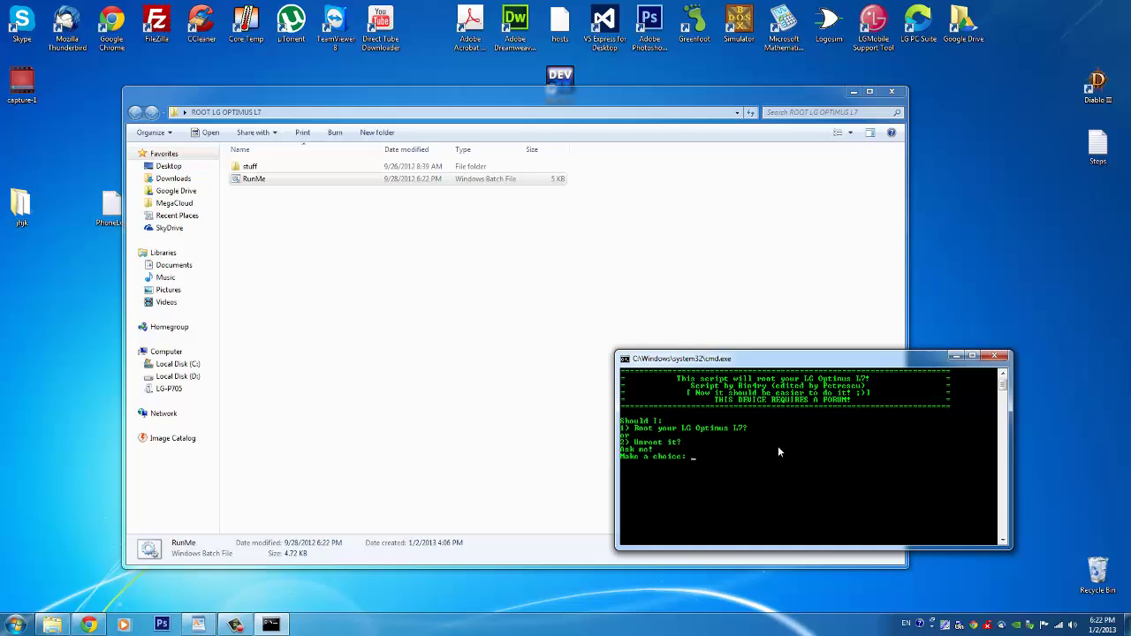
- Enter choice 1 to root the LG Optimus L7, and close the console and the folder window
text(1)
click(994, 357)
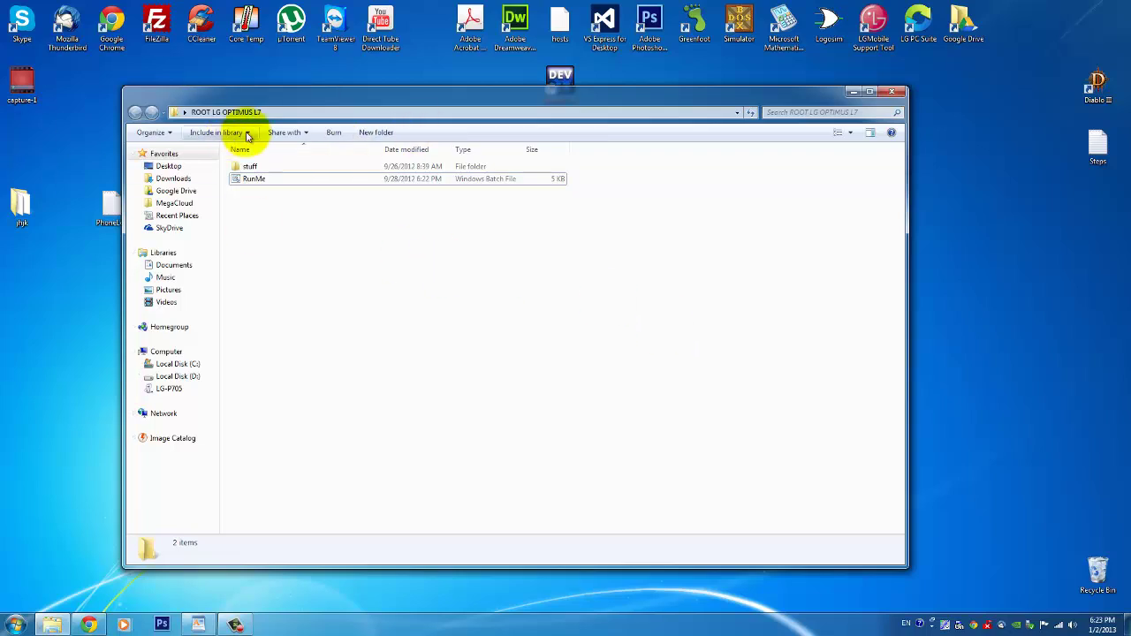
click(892, 94)
- Create a new text document on the desktop and open it in Notepad
right_click(674, 160)
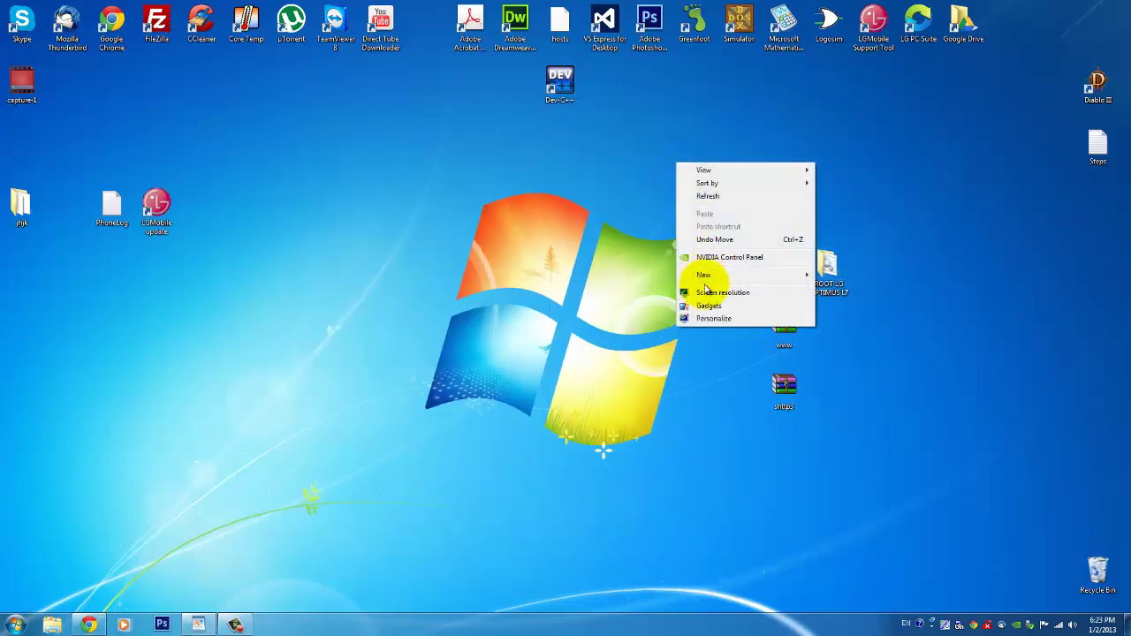
mouse_move(718, 281)
click(856, 410)
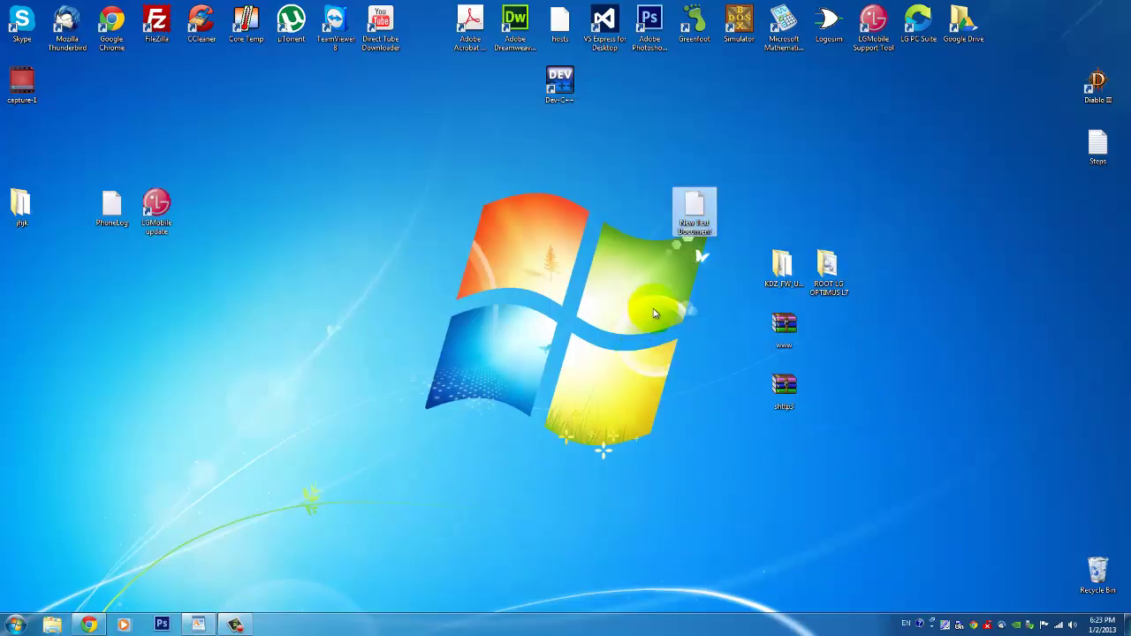
double_click(698, 231)
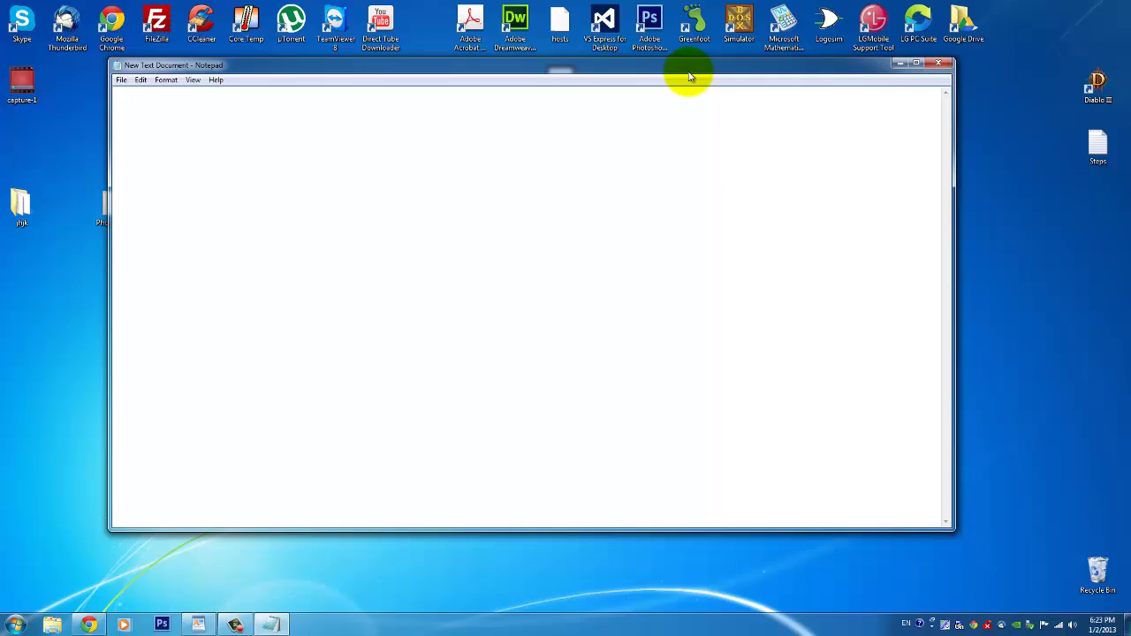
- Write "Double click RunMe.bat in your Root LG Optimus L7 Folder" in the note and fit the window around that line
drag(687, 69, 563, 137)
drag(833, 245, 525, 245)
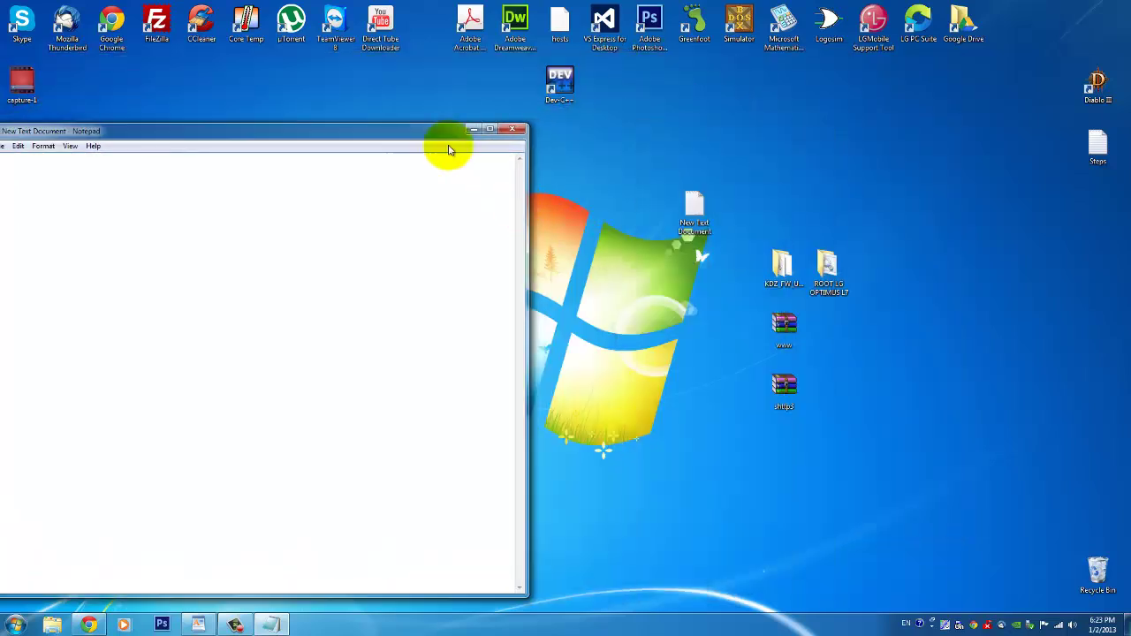
drag(387, 132, 558, 144)
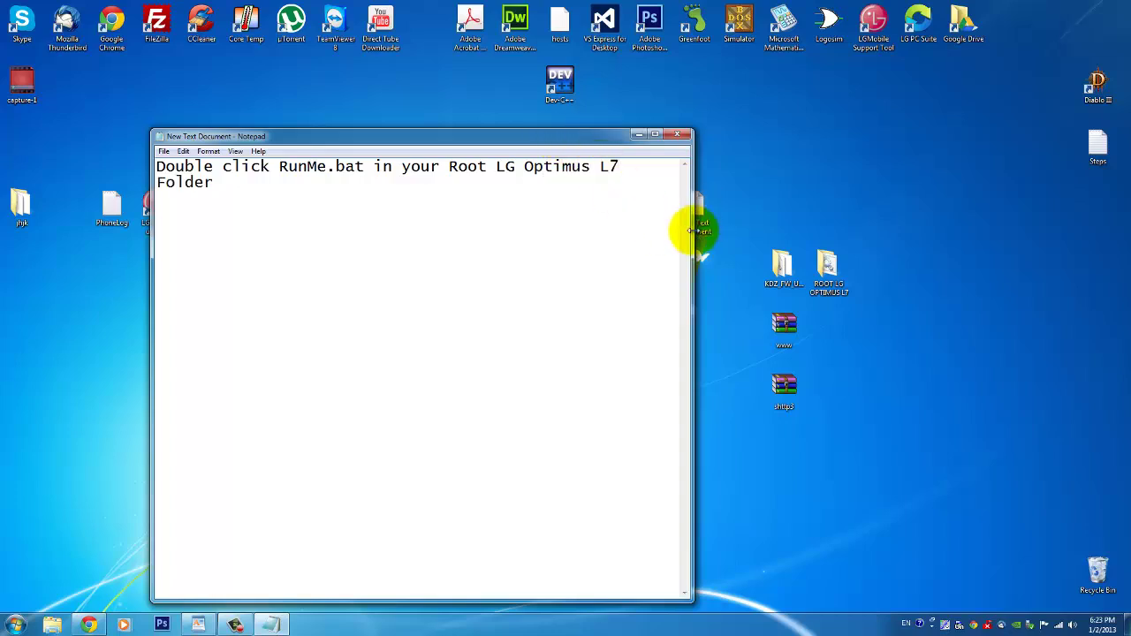
drag(694, 231, 822, 232)
drag(573, 601, 573, 522)
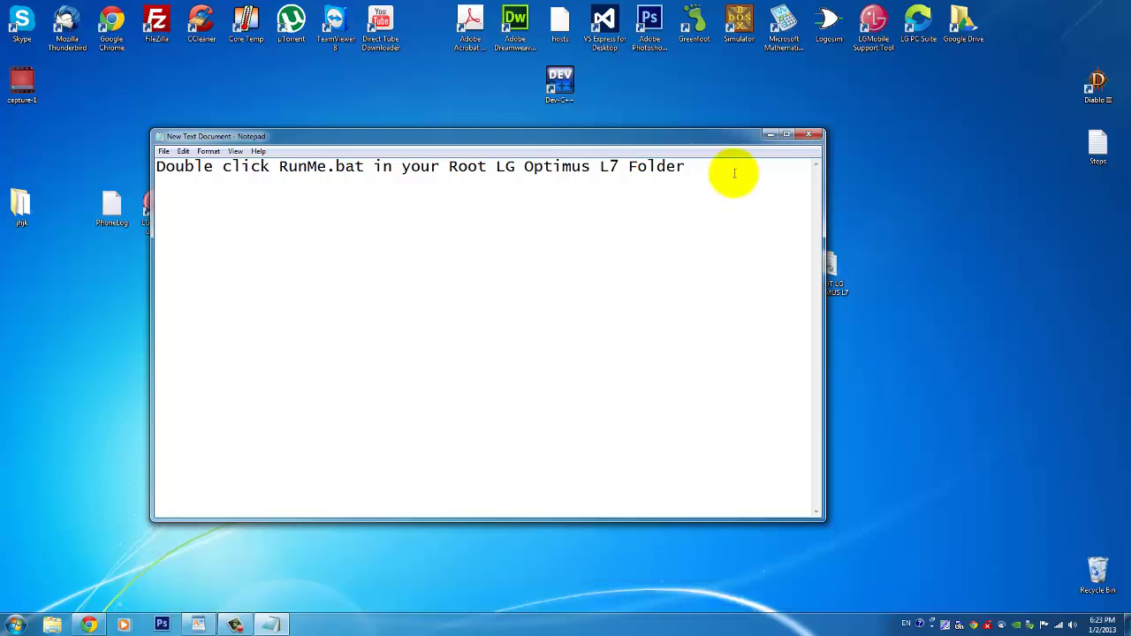
drag(695, 134, 637, 121)
drag(770, 193, 704, 186)
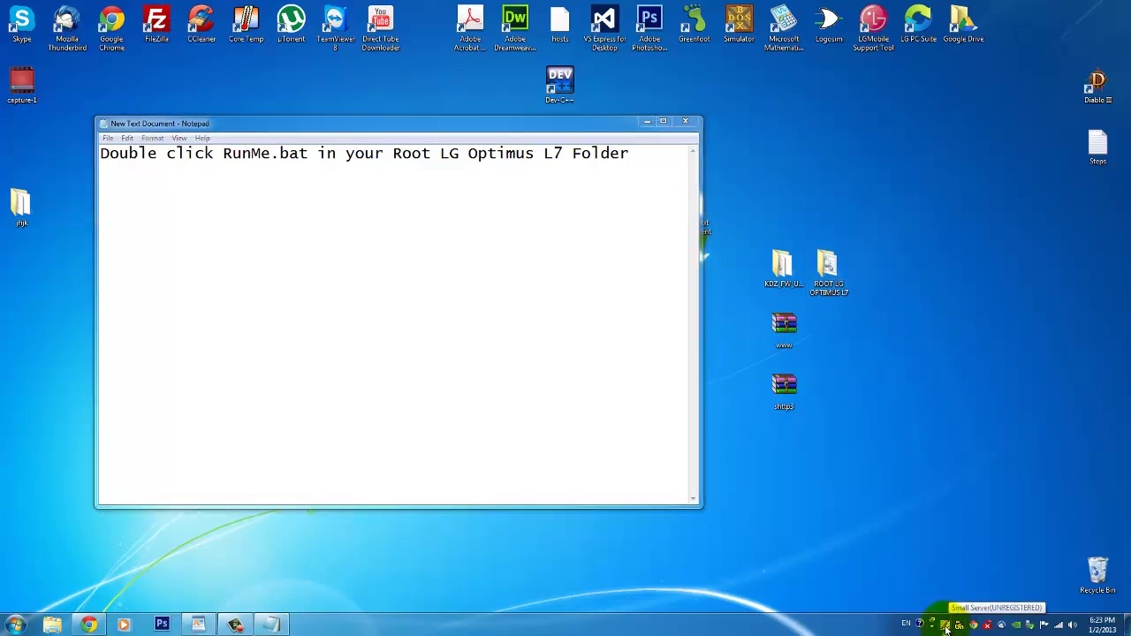
- Add the line "Fake HTTP server" below the RunMe.bat instruction and extend the Notepad window slightly upward
click(640, 184)
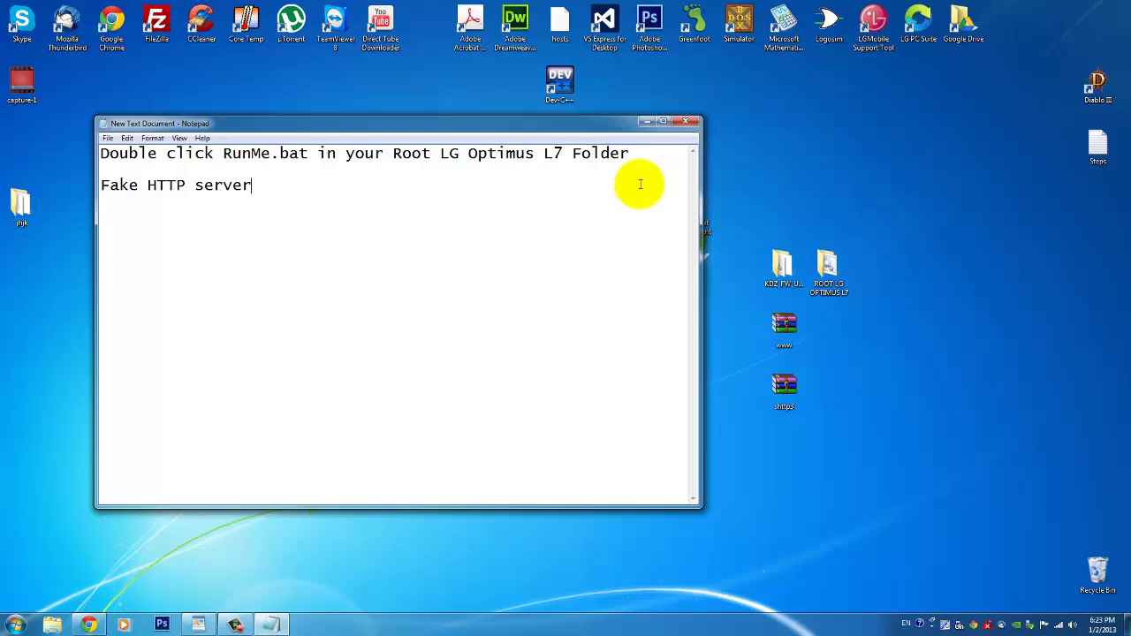
drag(632, 123, 574, 108)
- Launch the LGMobile Support Tool, read through its USB driver installation notice, and close the tool
click(863, 53)
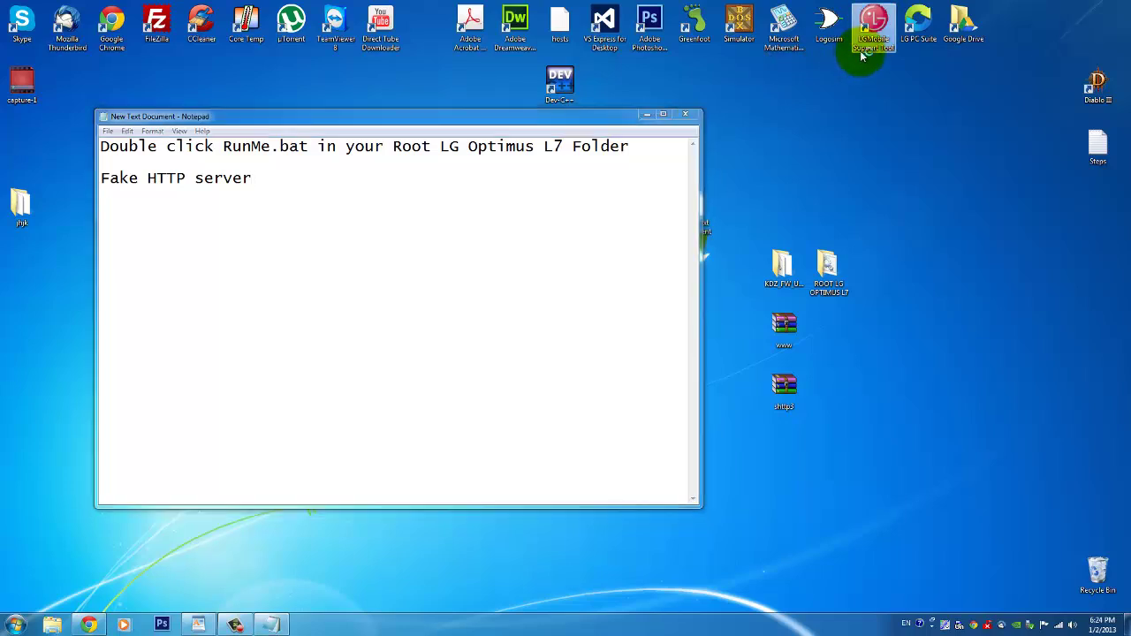
double_click(863, 53)
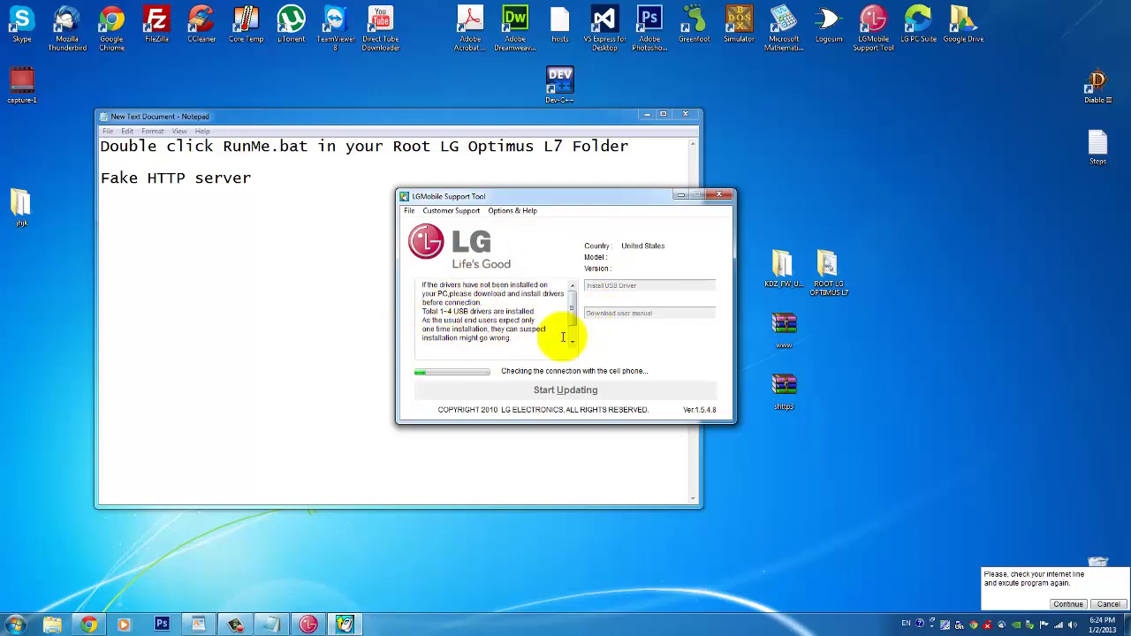
drag(536, 351, 466, 298)
click(530, 298)
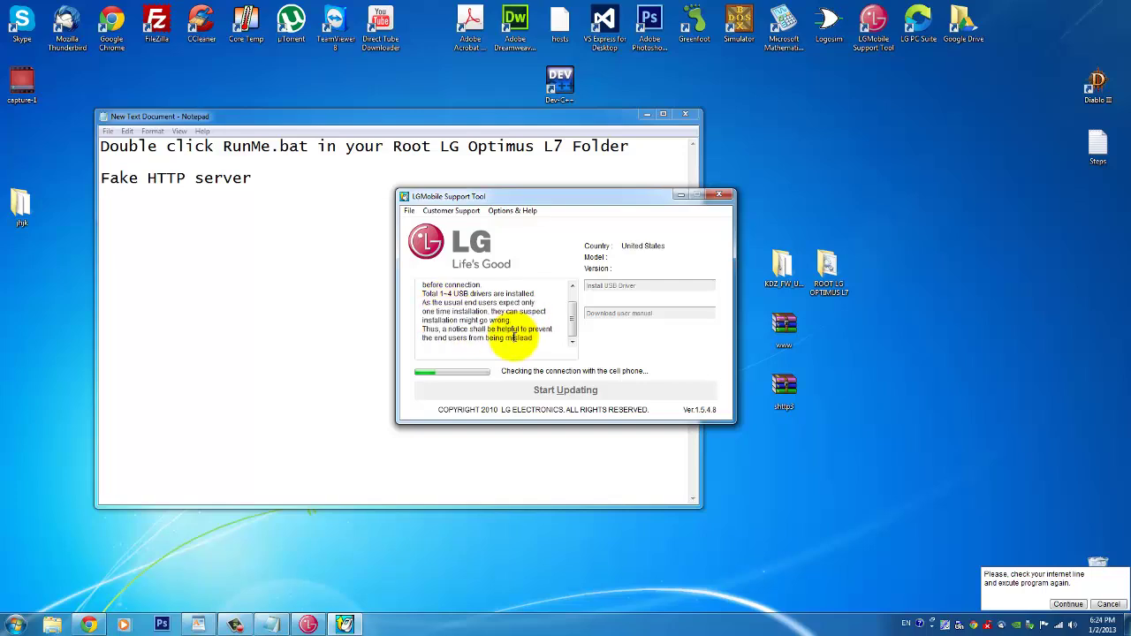
scroll(504, 305, up, 1)
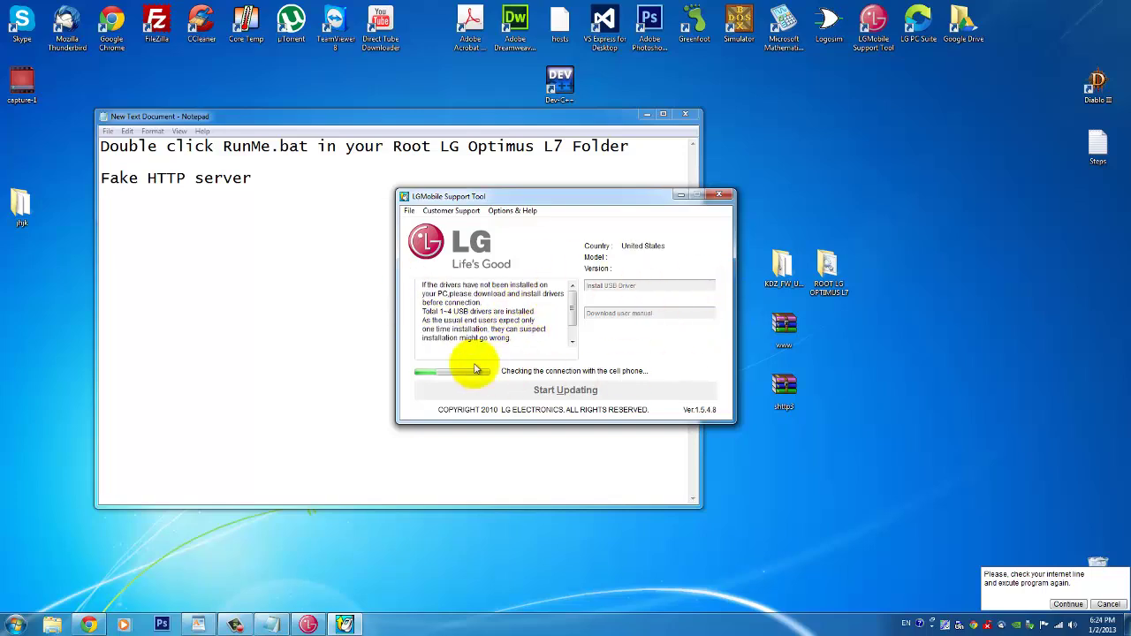
drag(541, 347, 435, 299)
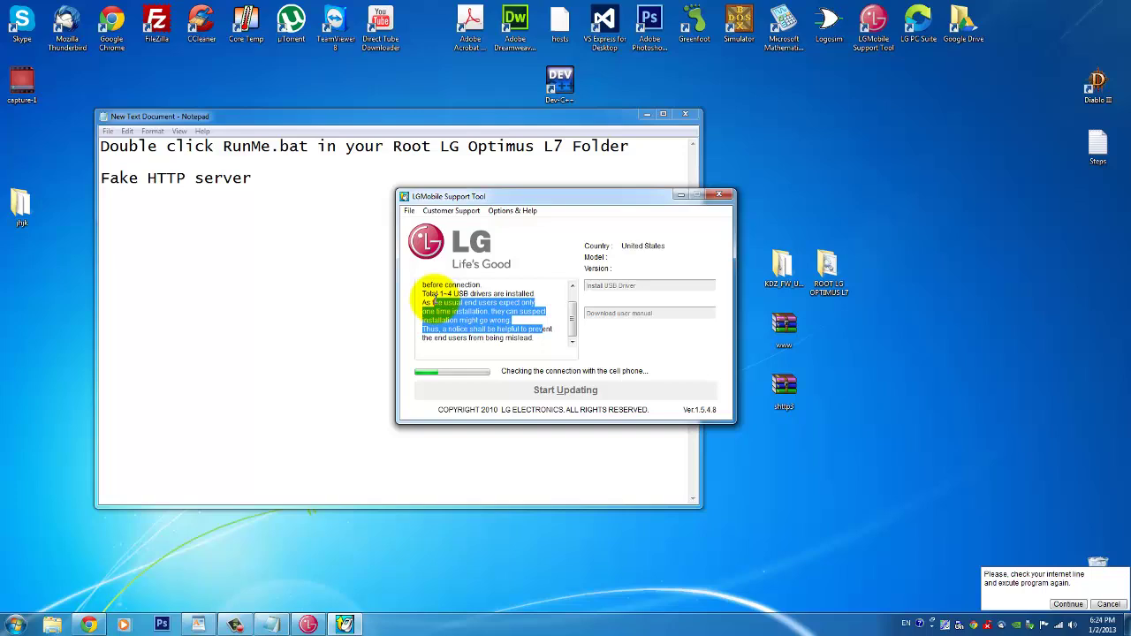
click(508, 334)
scroll(539, 341, up, 1)
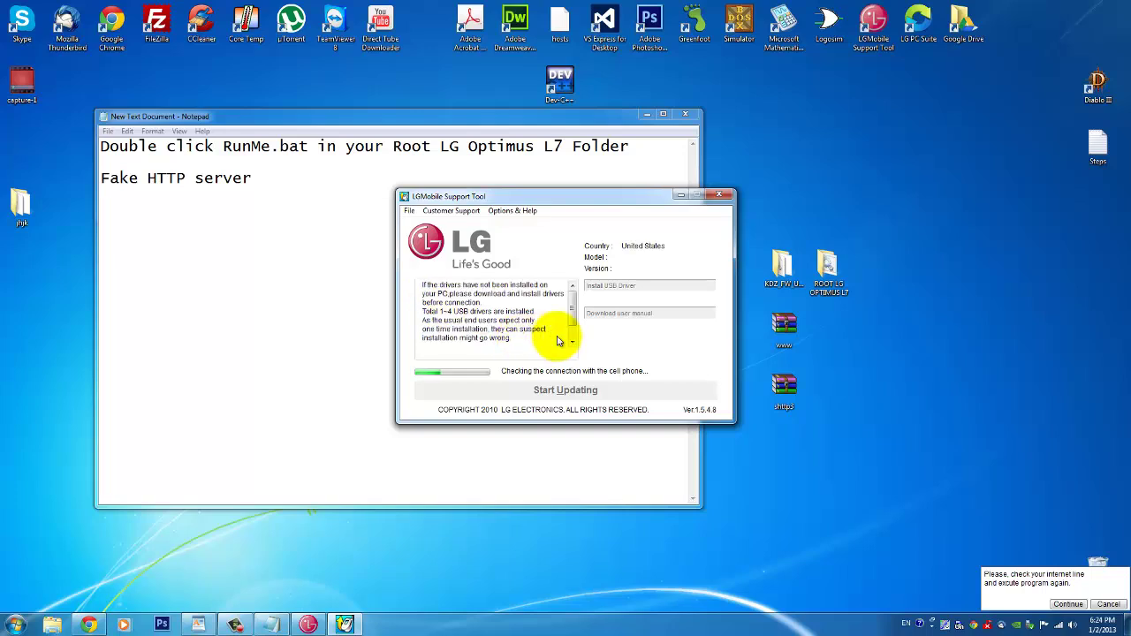
click(721, 195)
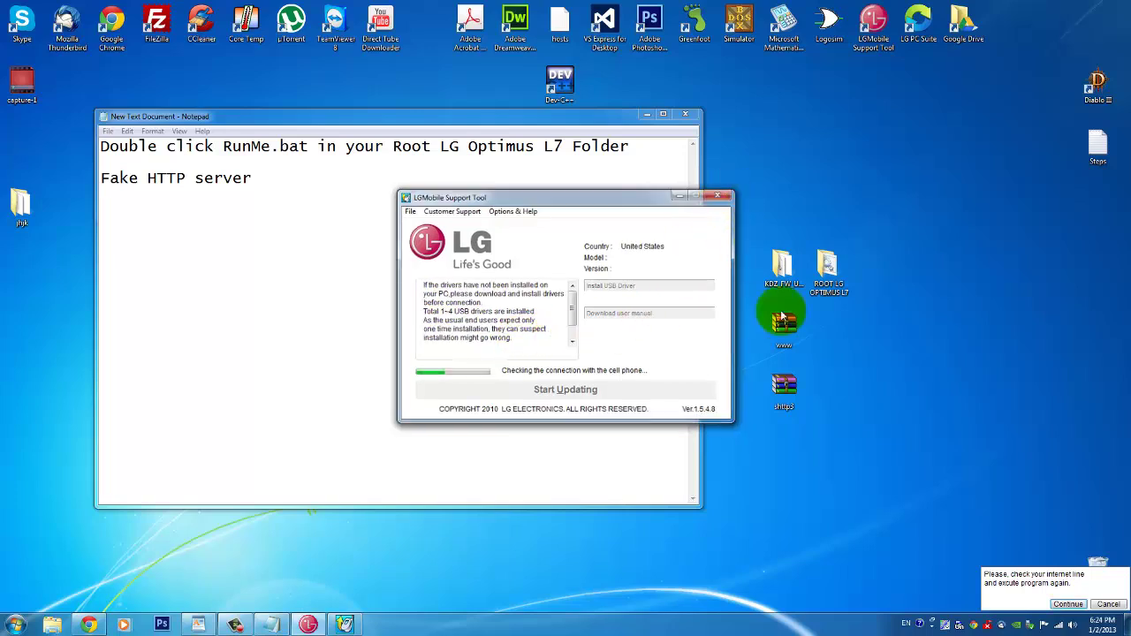
- Open the Small Server log window and place it beside the Notepad note
click(945, 624)
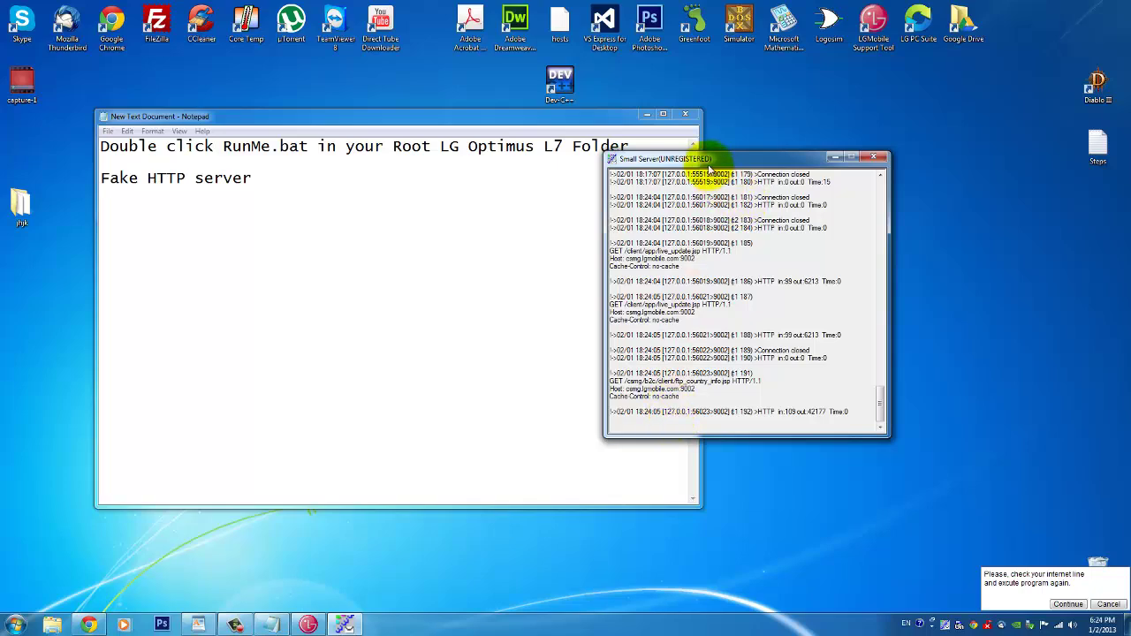
drag(707, 158, 882, 235)
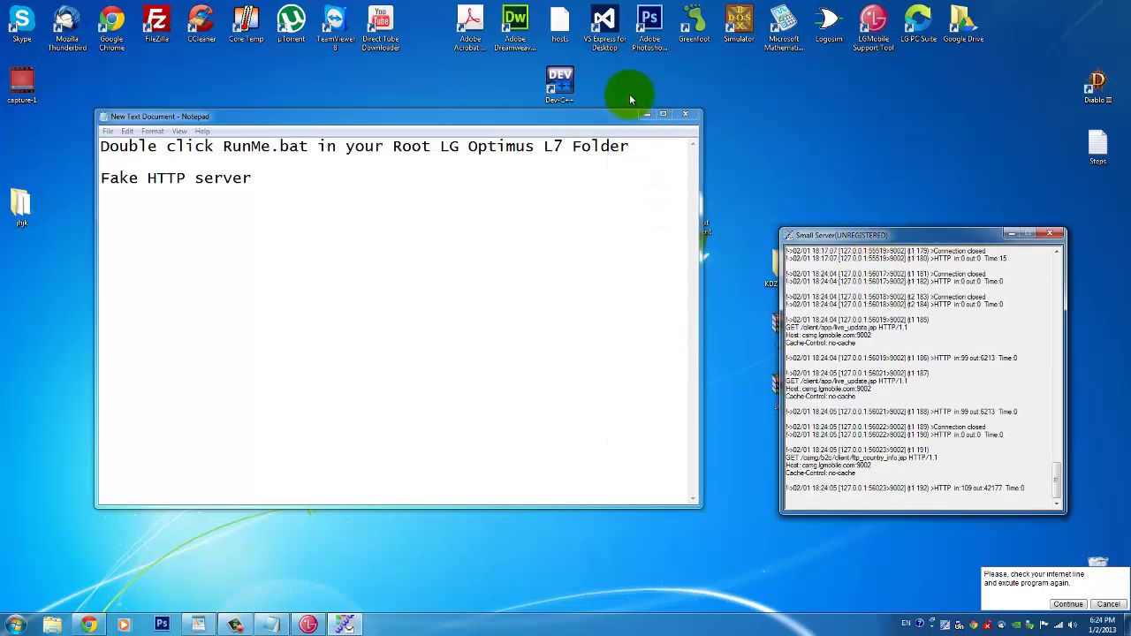
- Reposition and resize the Notepad note and move the Small Server log window so that they sit side by side
drag(590, 122, 634, 164)
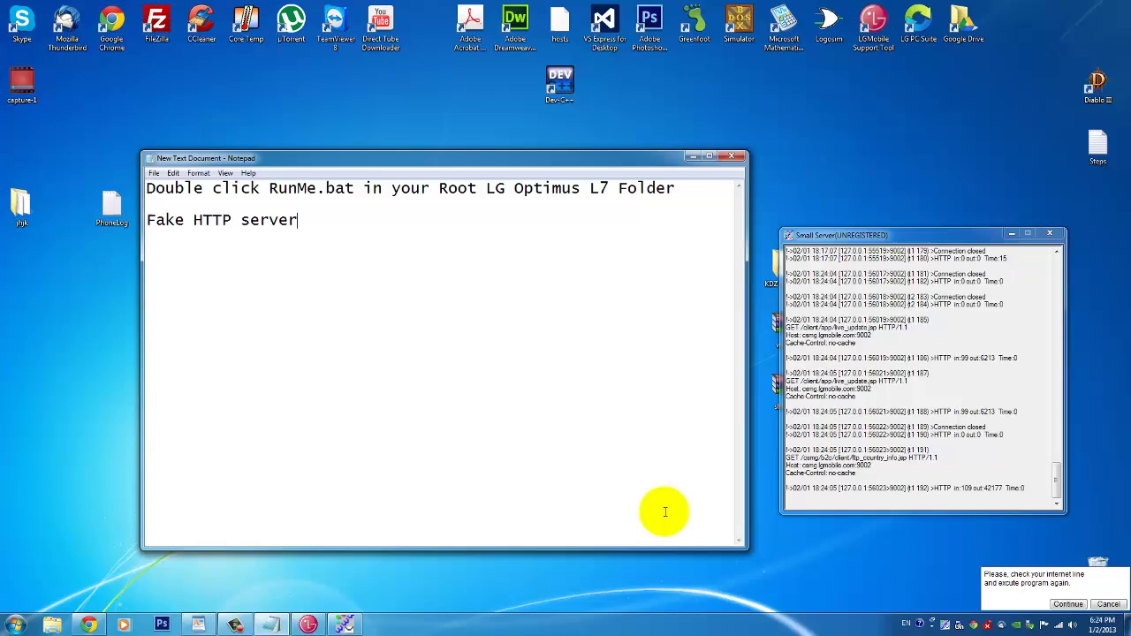
drag(672, 550, 669, 505)
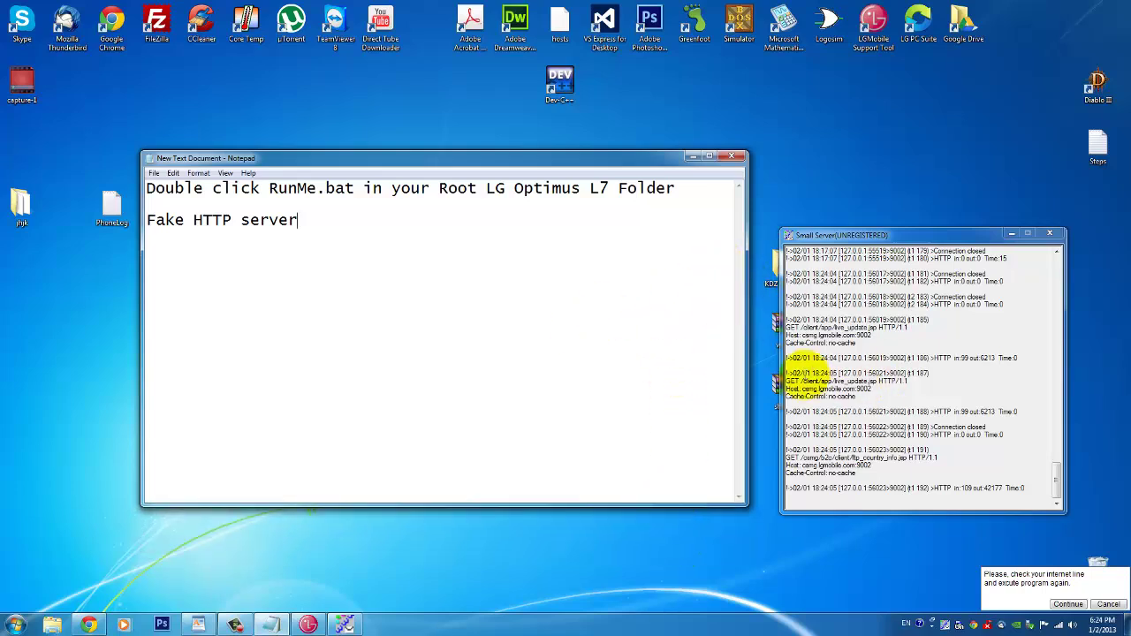
drag(853, 234, 895, 177)
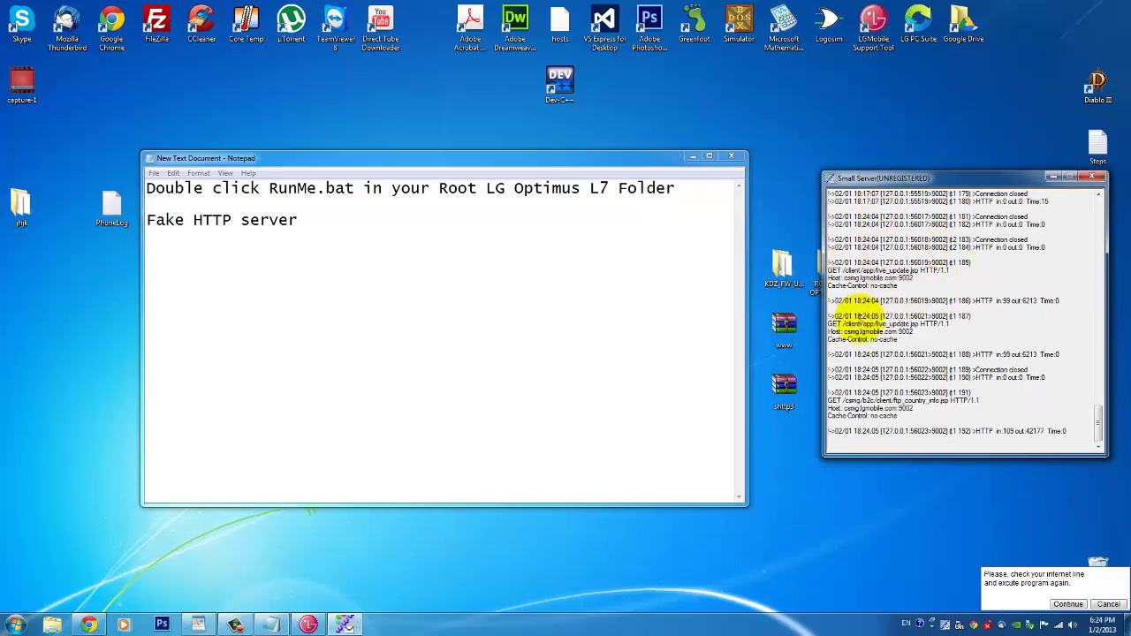
drag(893, 183, 828, 164)
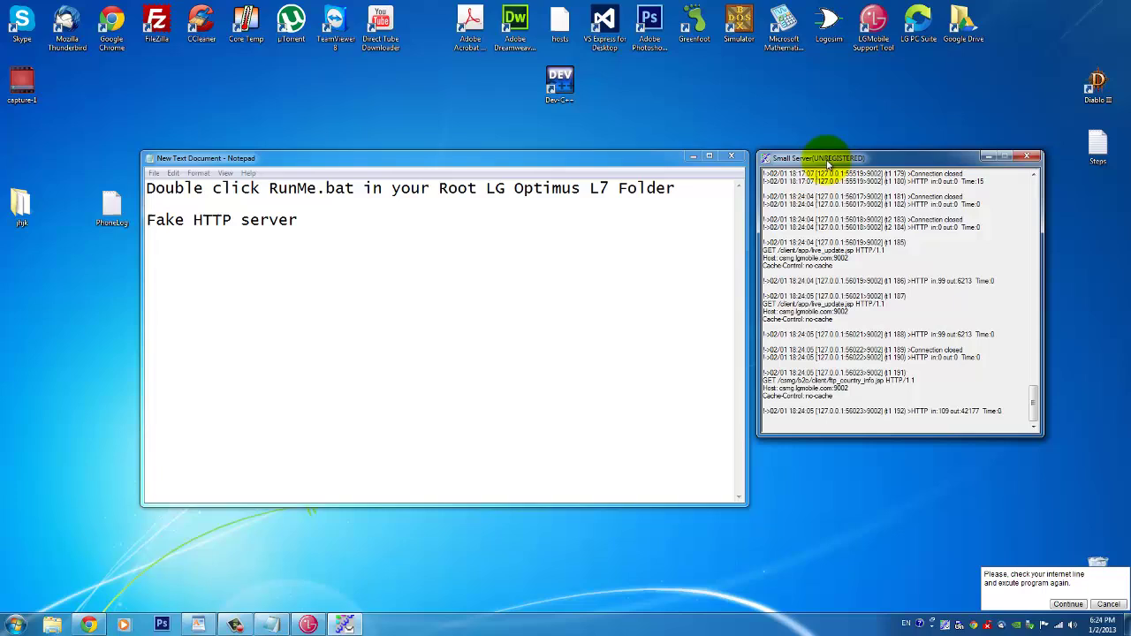
drag(747, 443, 753, 442)
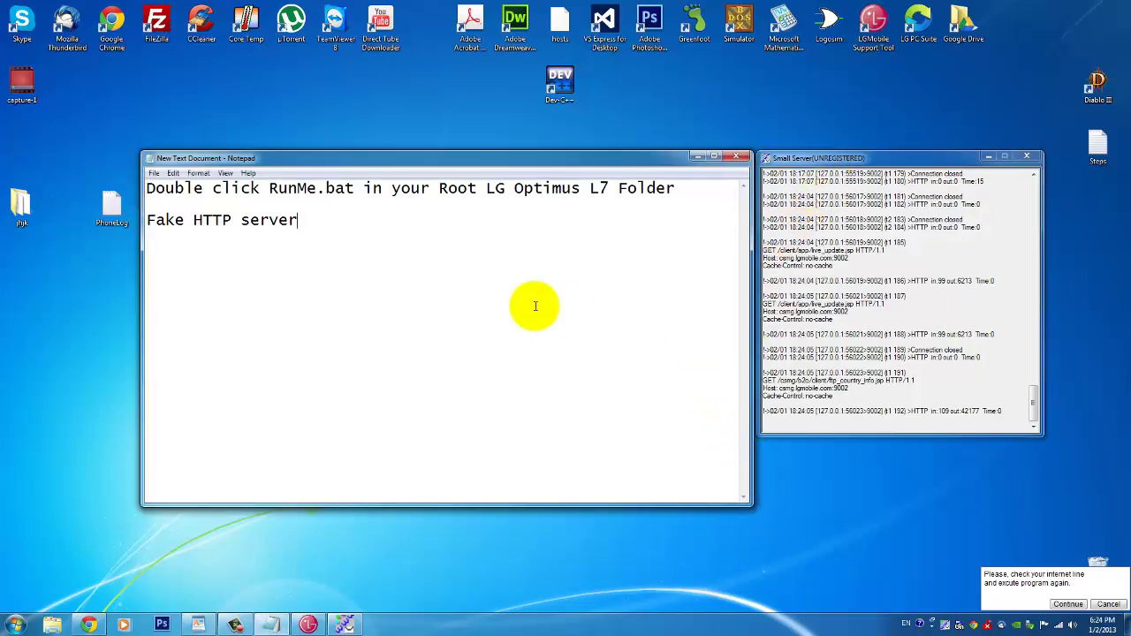
drag(141, 385, 99, 384)
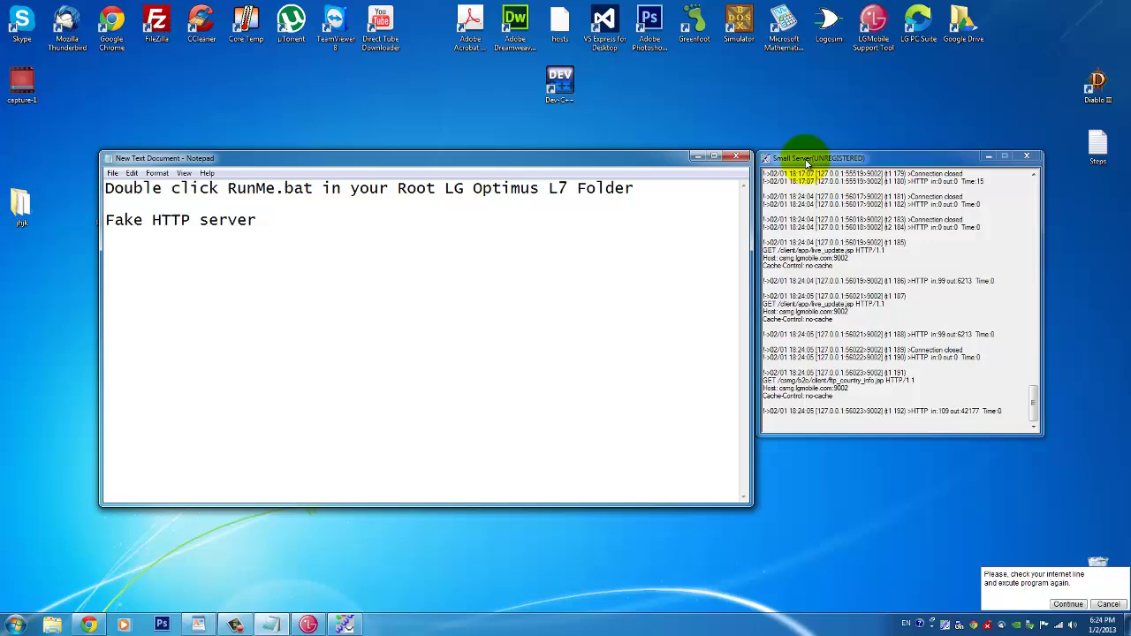
drag(806, 162, 862, 162)
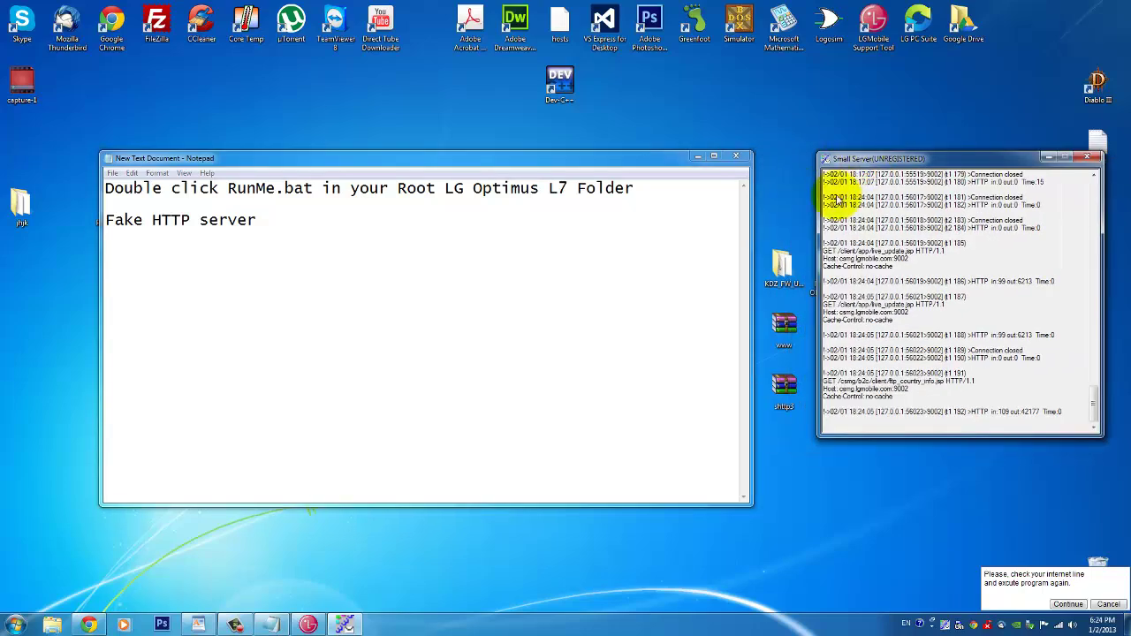
- Minimize the note and run shttp3.exe from the shttp3 archive on the desktop
click(698, 158)
click(787, 402)
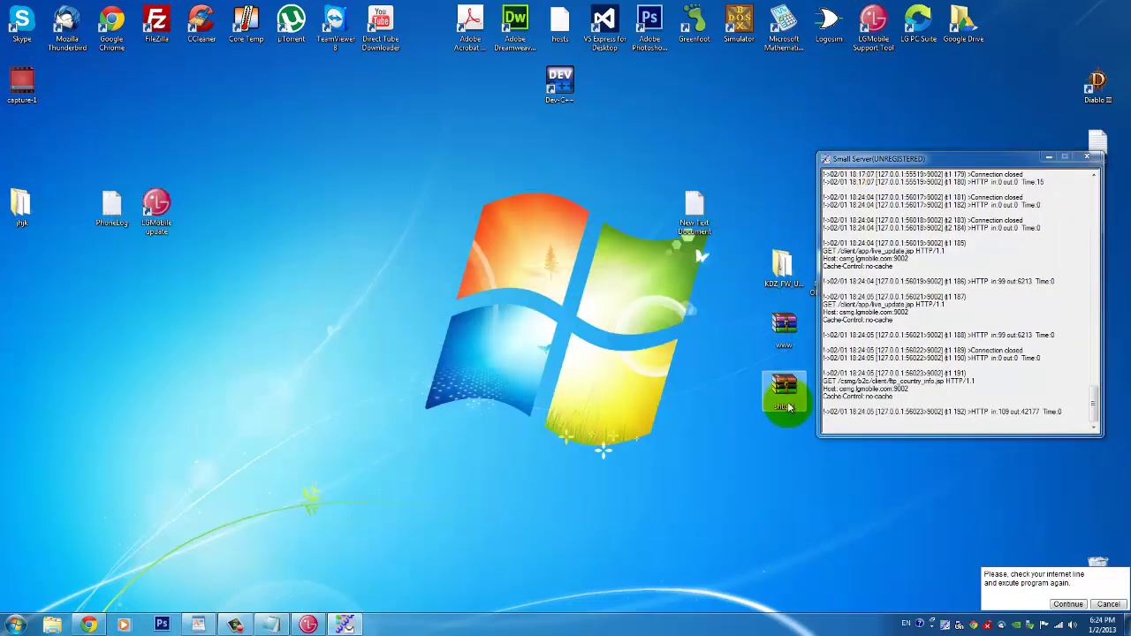
double_click(789, 406)
click(106, 368)
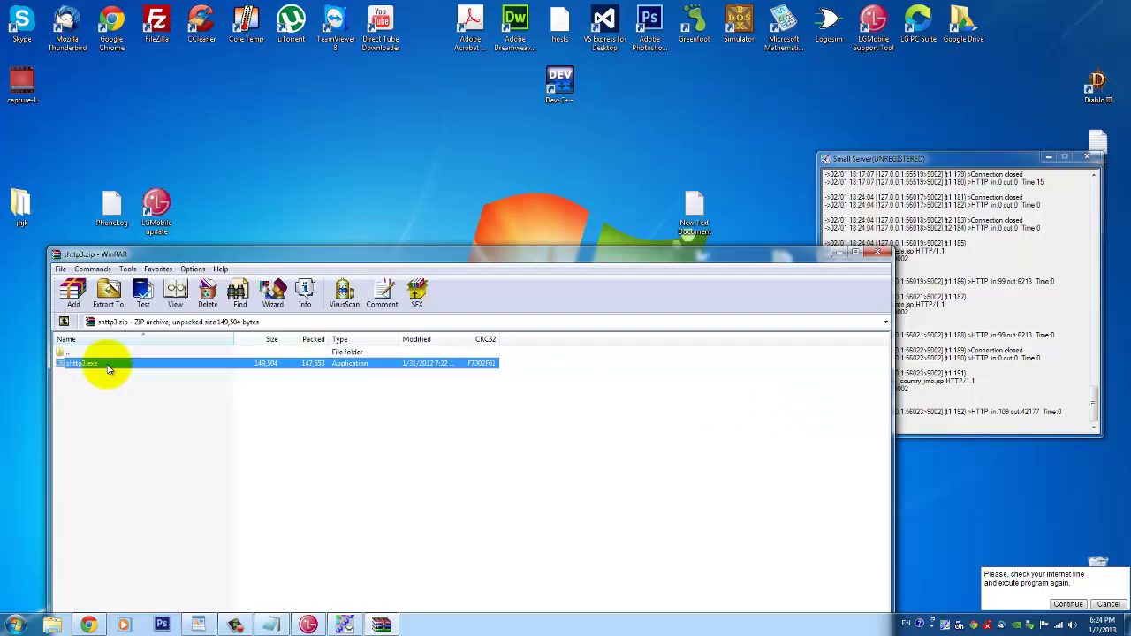
double_click(106, 367)
- Fill in the Small HTTP server setup with the license, main menu and startup options and the administrator password, cancel it, and close the archive
drag(99, 12, 143, 31)
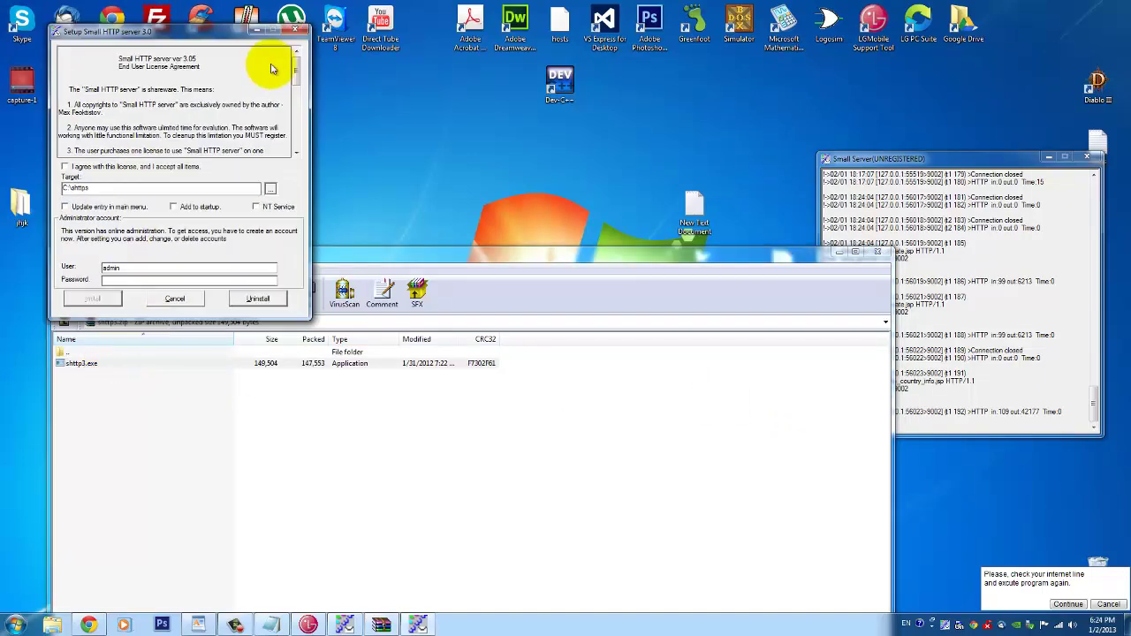
drag(272, 69, 631, 262)
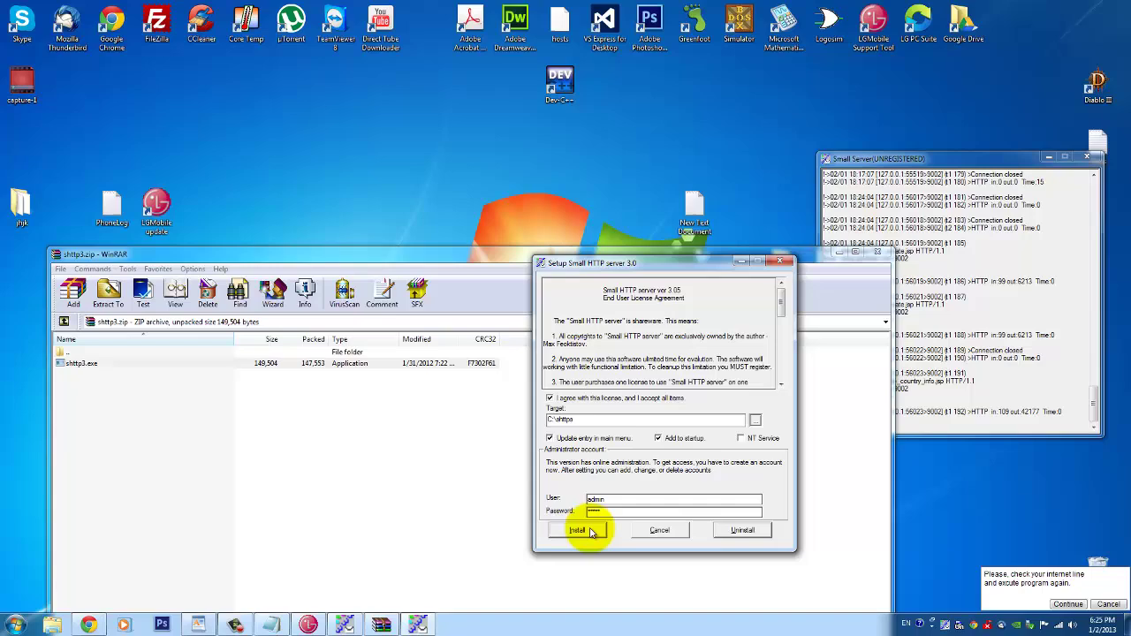
click(661, 531)
click(875, 255)
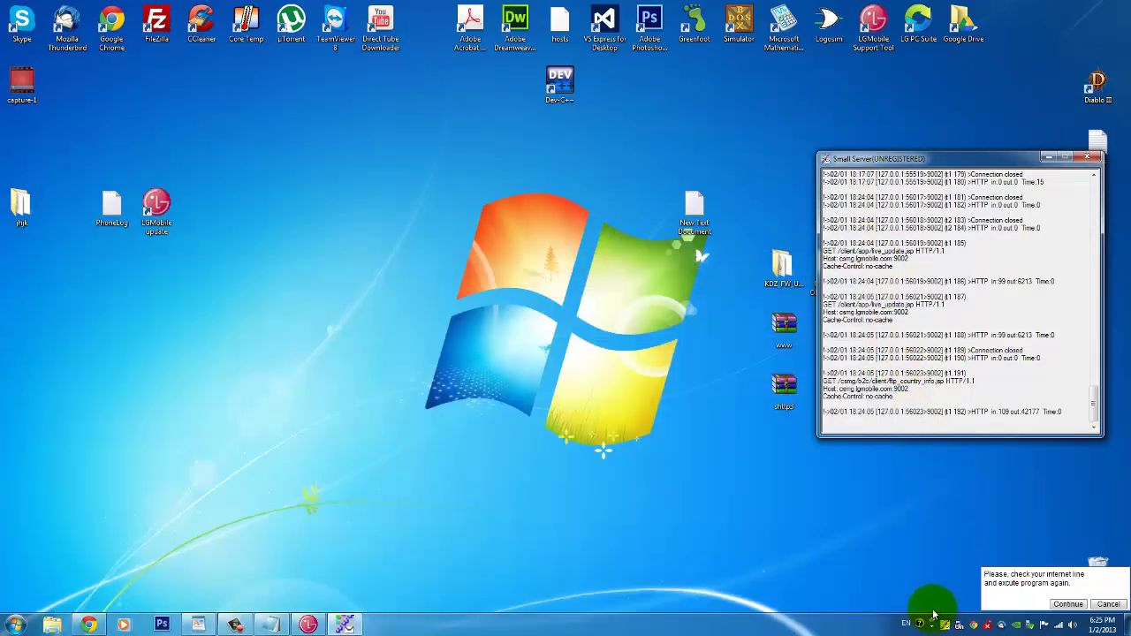
- Open the Small HTTP server configuration, check the HTTP server's TCP/IP port setting, and close the configuration
right_click(951, 628)
click(701, 529)
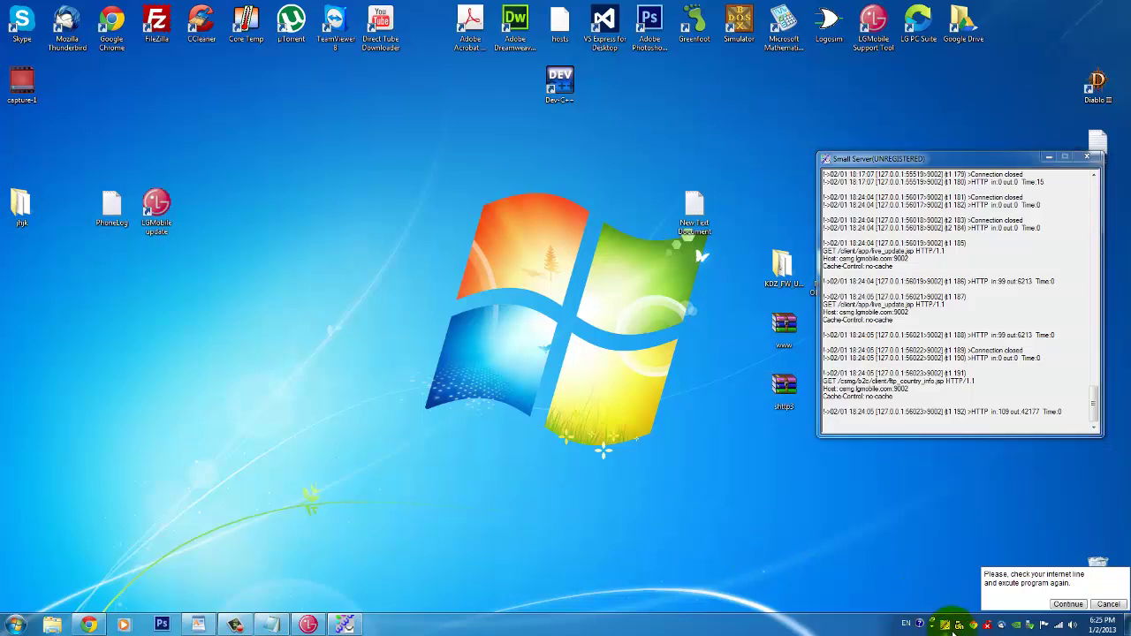
right_click(947, 627)
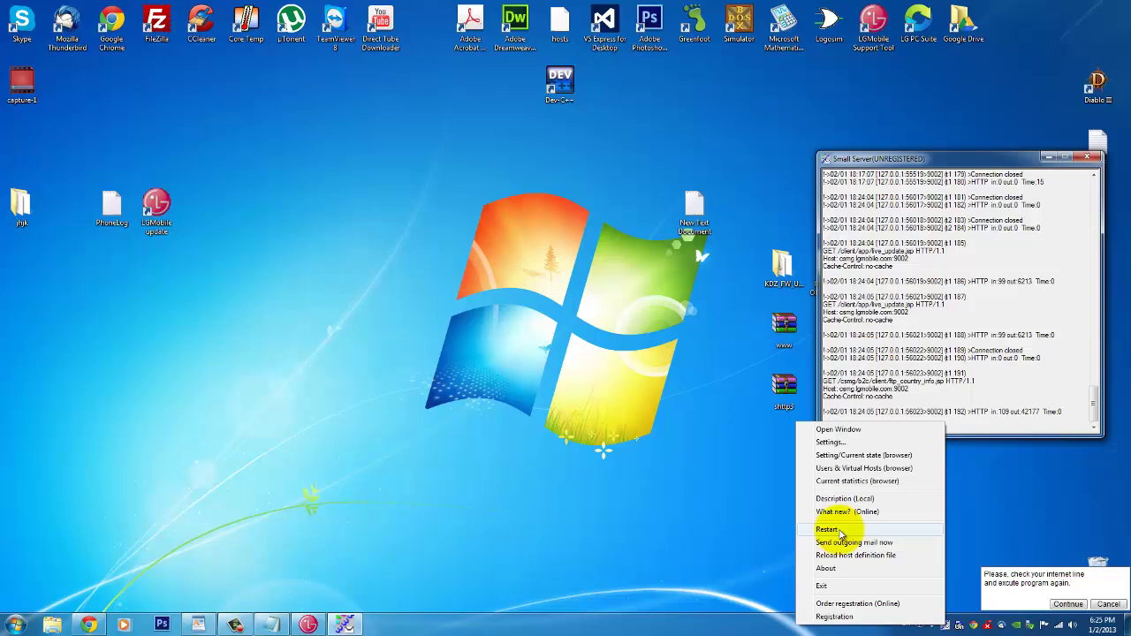
click(831, 442)
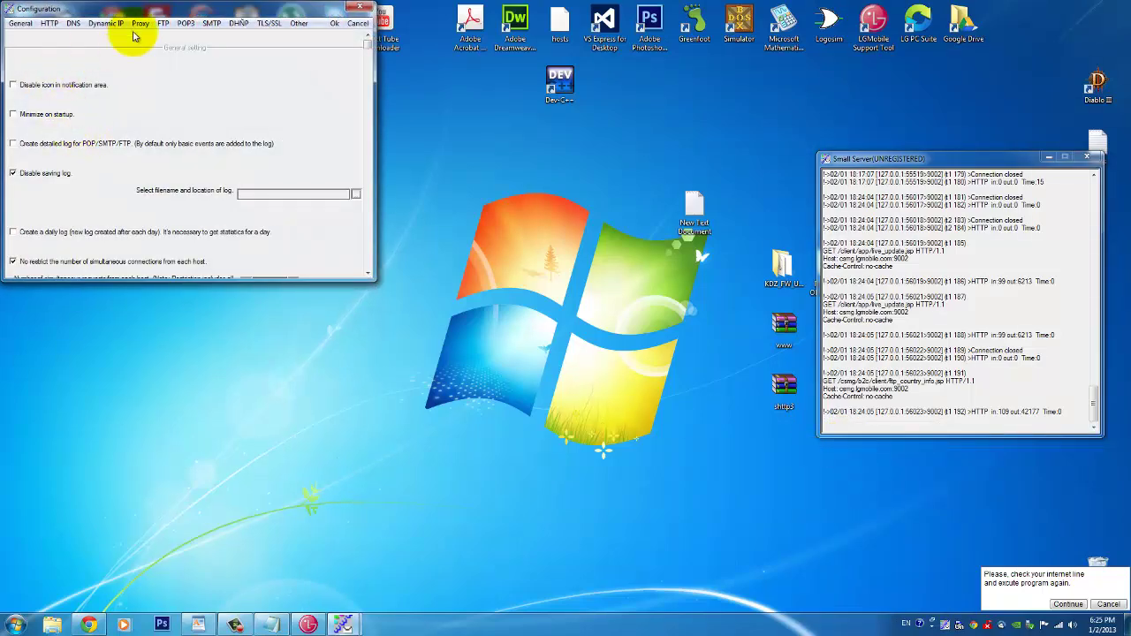
drag(128, 13, 327, 232)
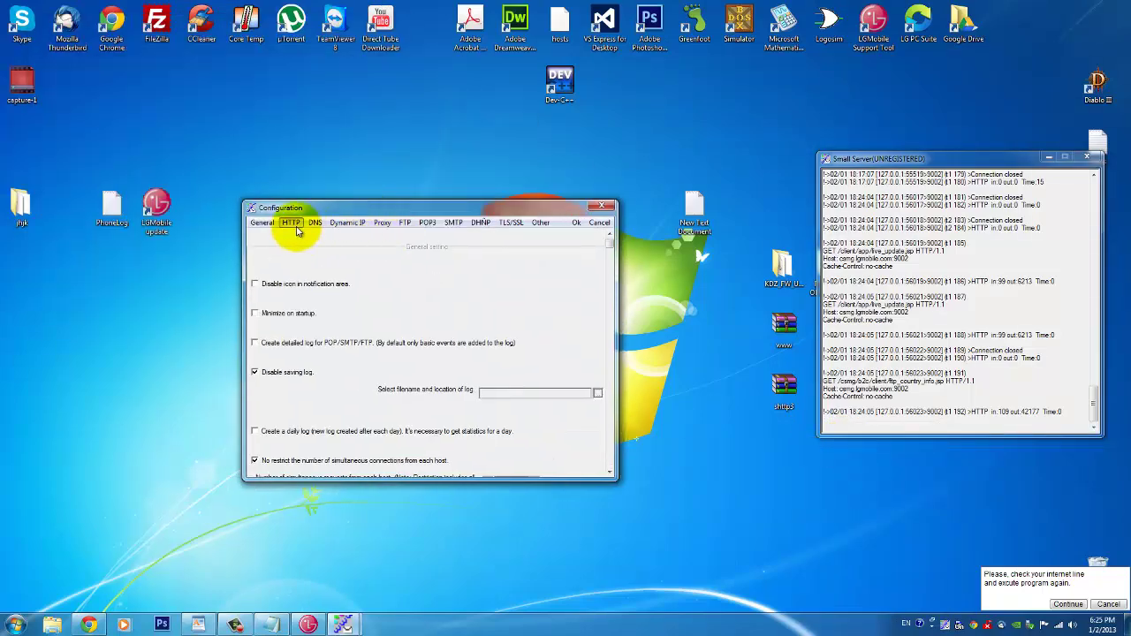
click(291, 223)
double_click(515, 319)
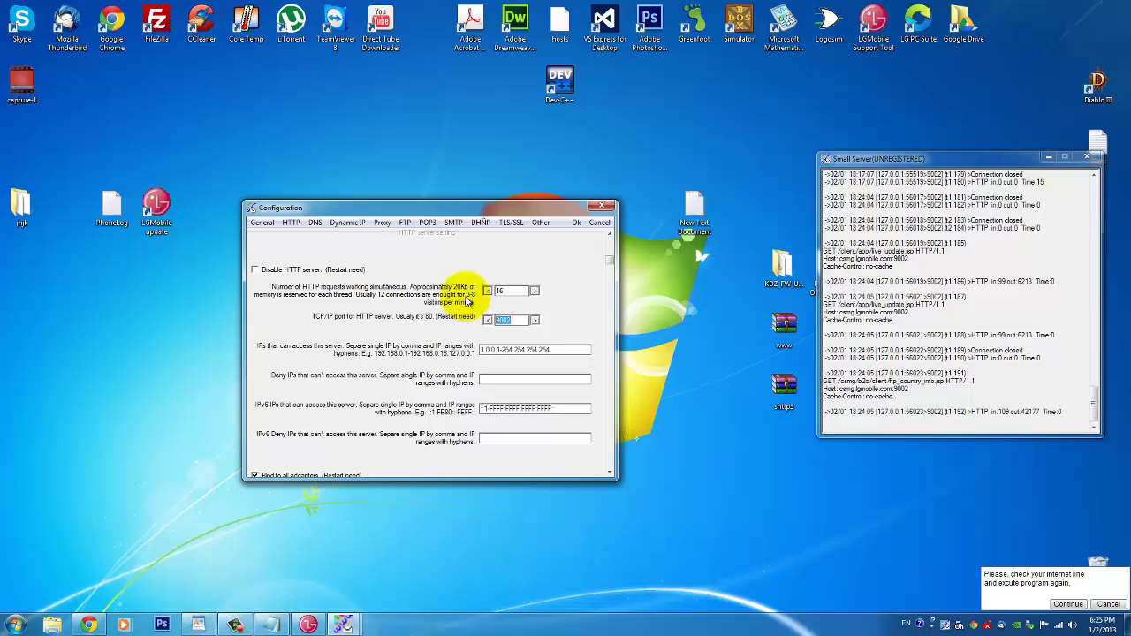
key(Return)
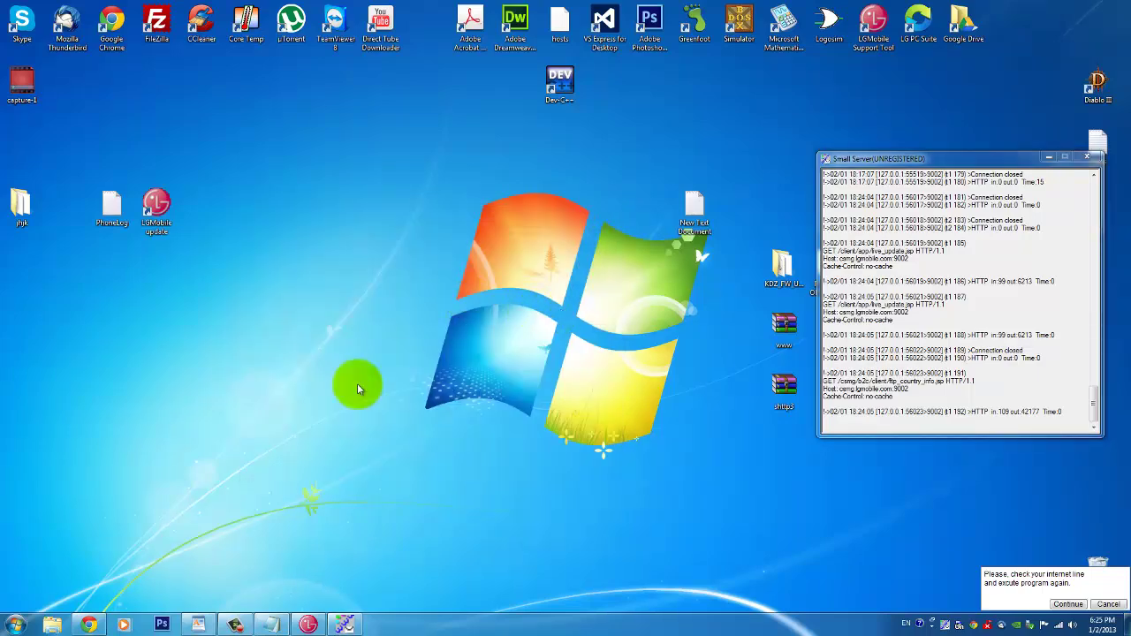
- Search the computer for "hosts", inspect the desktop hosts file's properties and read-only attribute, and cancel the dialog
click(7, 625)
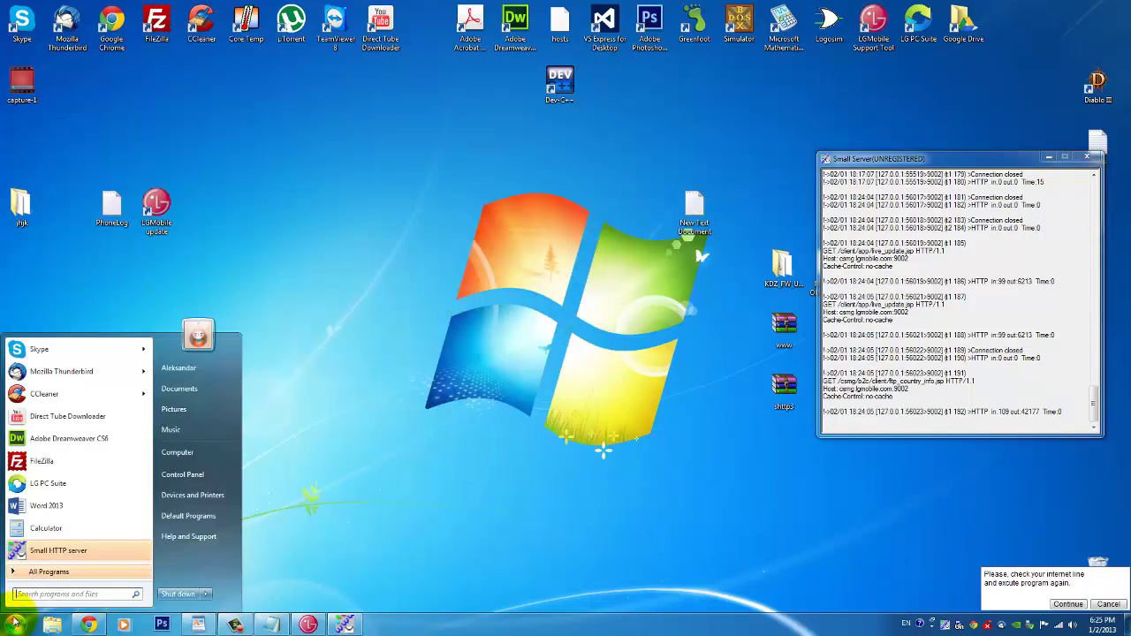
text(hosts)
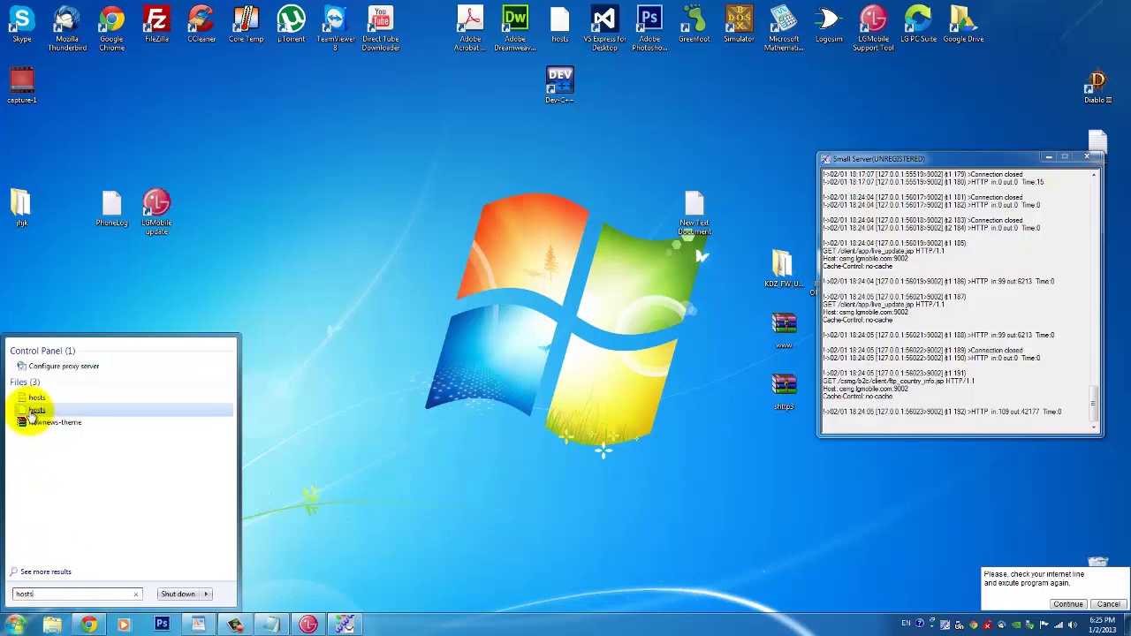
right_click(31, 411)
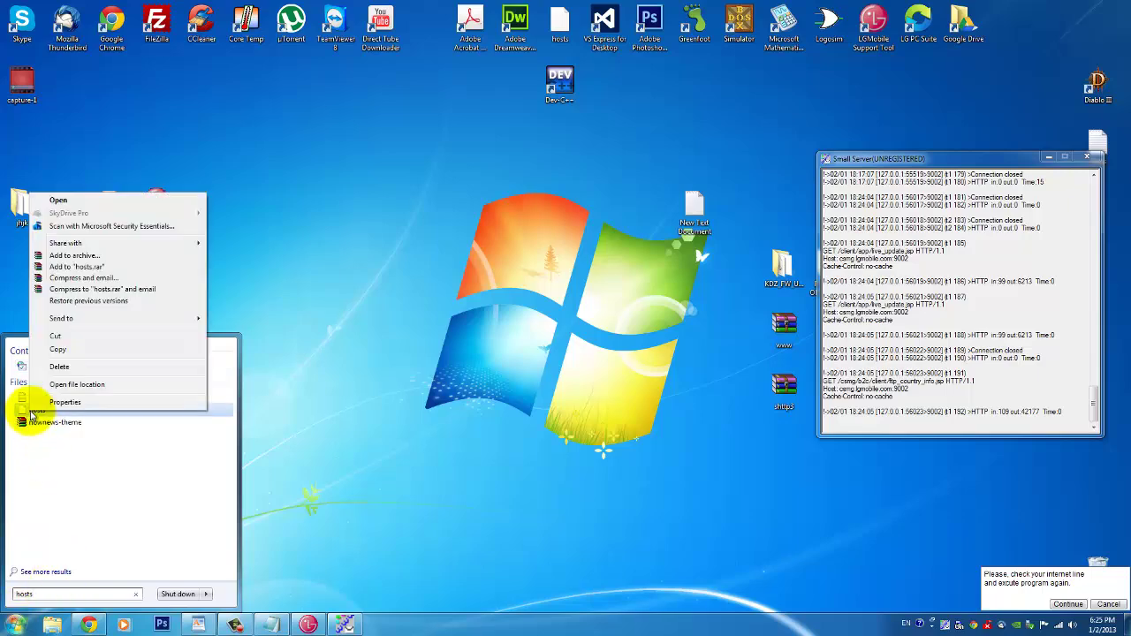
click(55, 403)
click(114, 531)
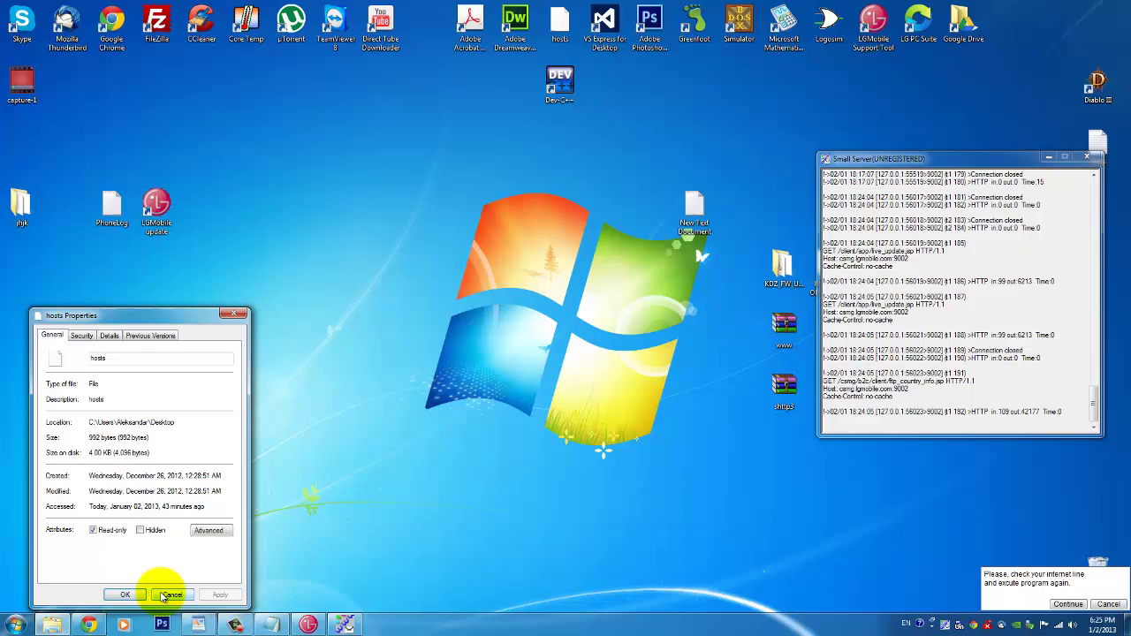
click(159, 593)
- Repeat the search for "hosts", open the file location of the second match, and close that folder
click(15, 626)
text(hosts)
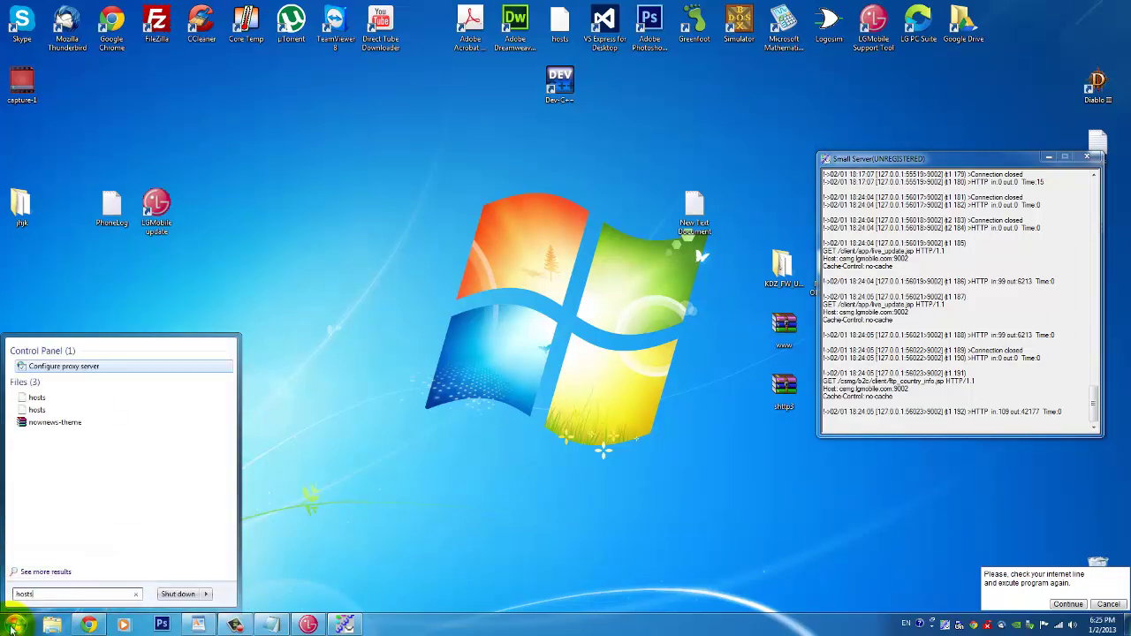
right_click(52, 413)
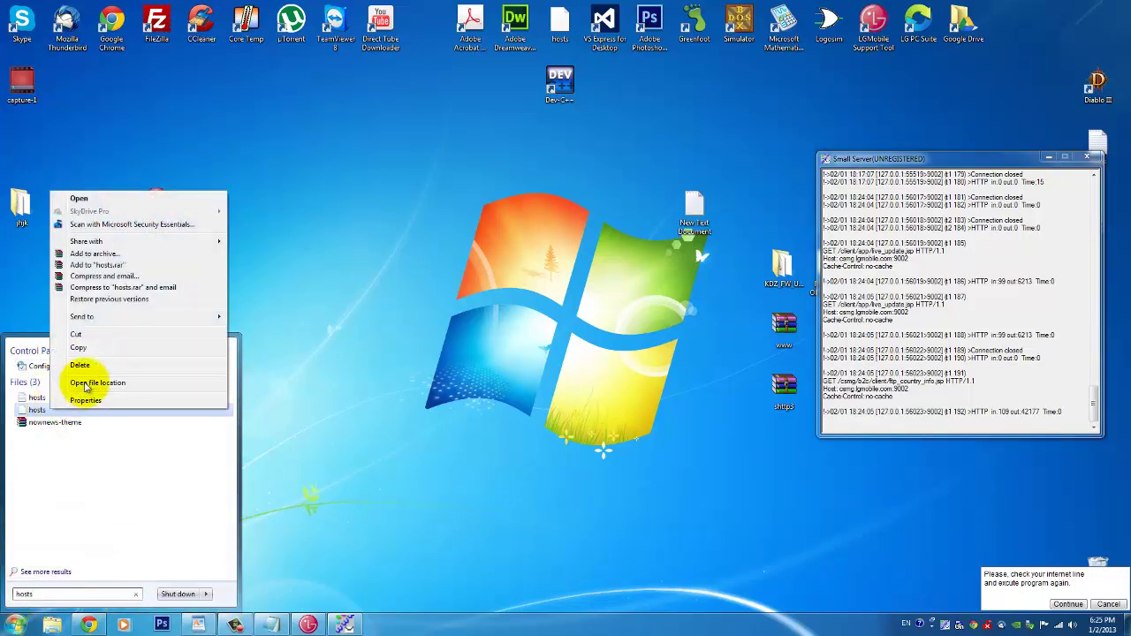
click(86, 384)
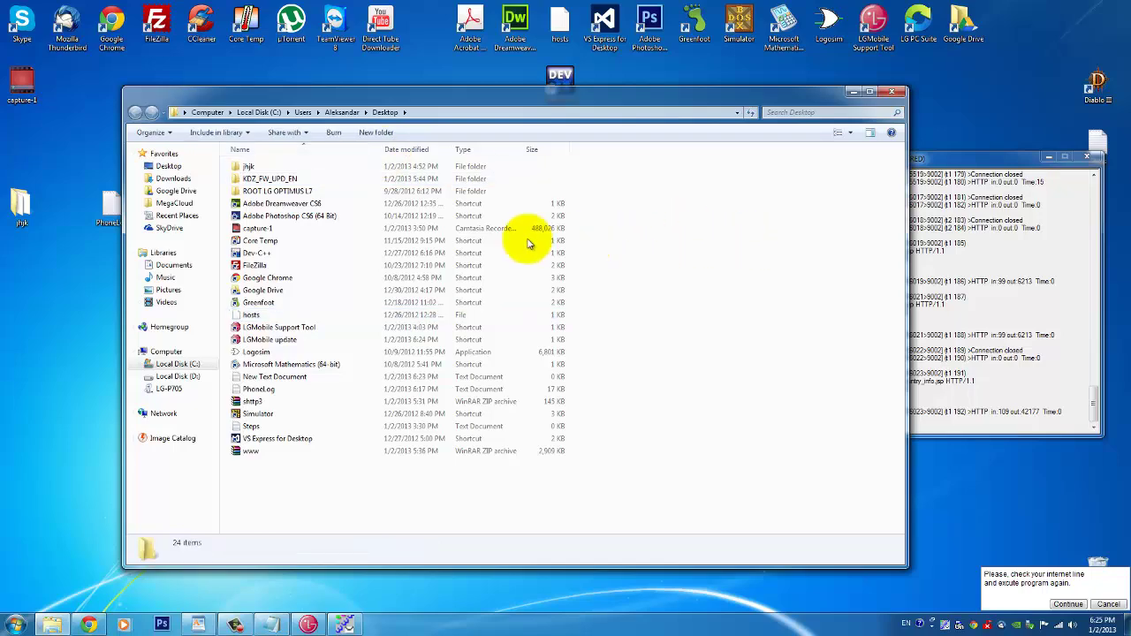
key(alt+F4)
- Browse to the Windows folder on Local Disk (C:) to look for the hosts file's location
key(super)
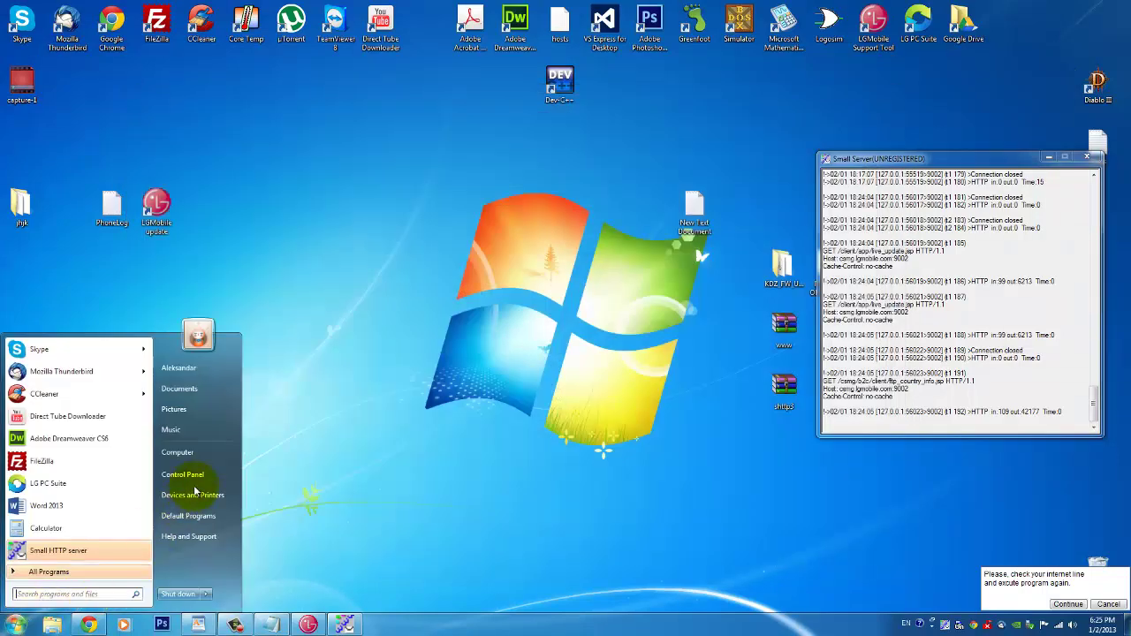
click(186, 453)
double_click(295, 176)
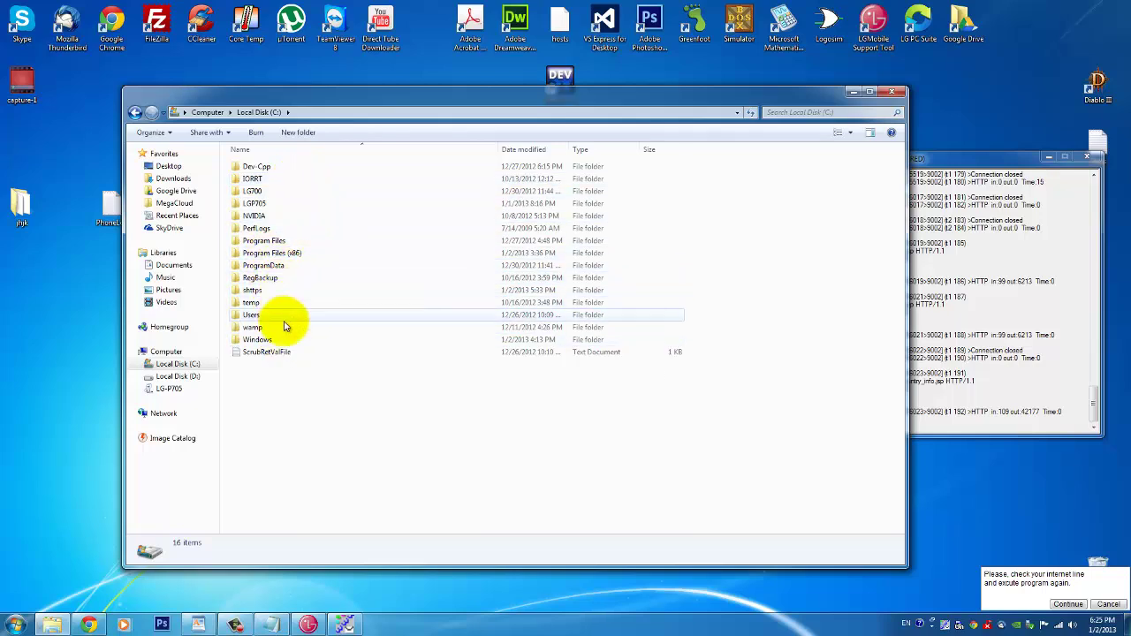
double_click(269, 341)
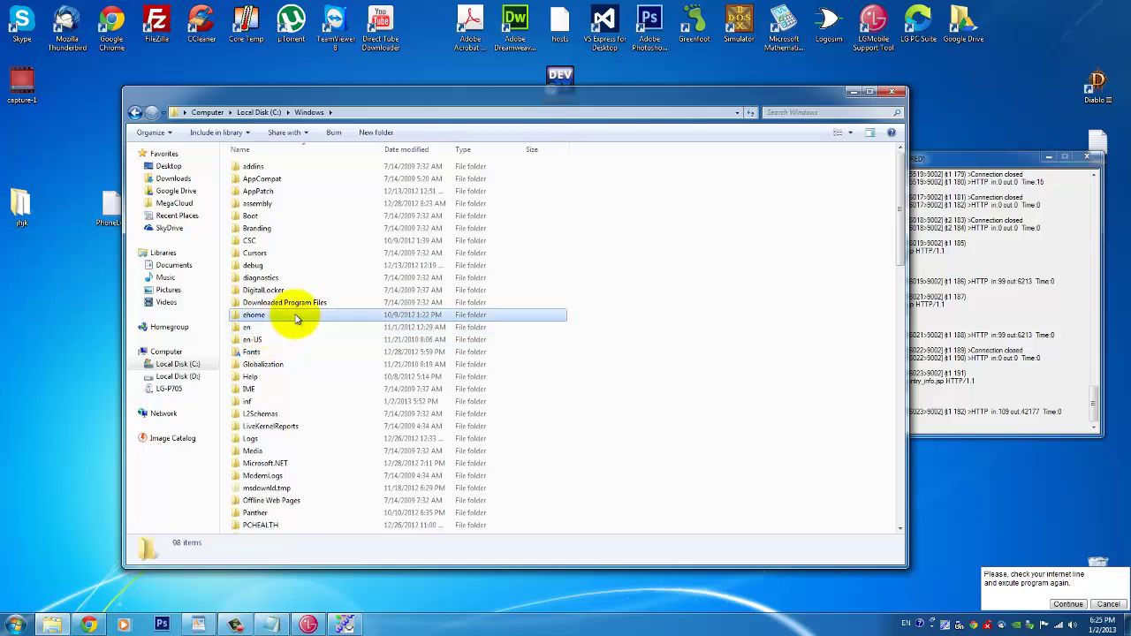
text(dig)
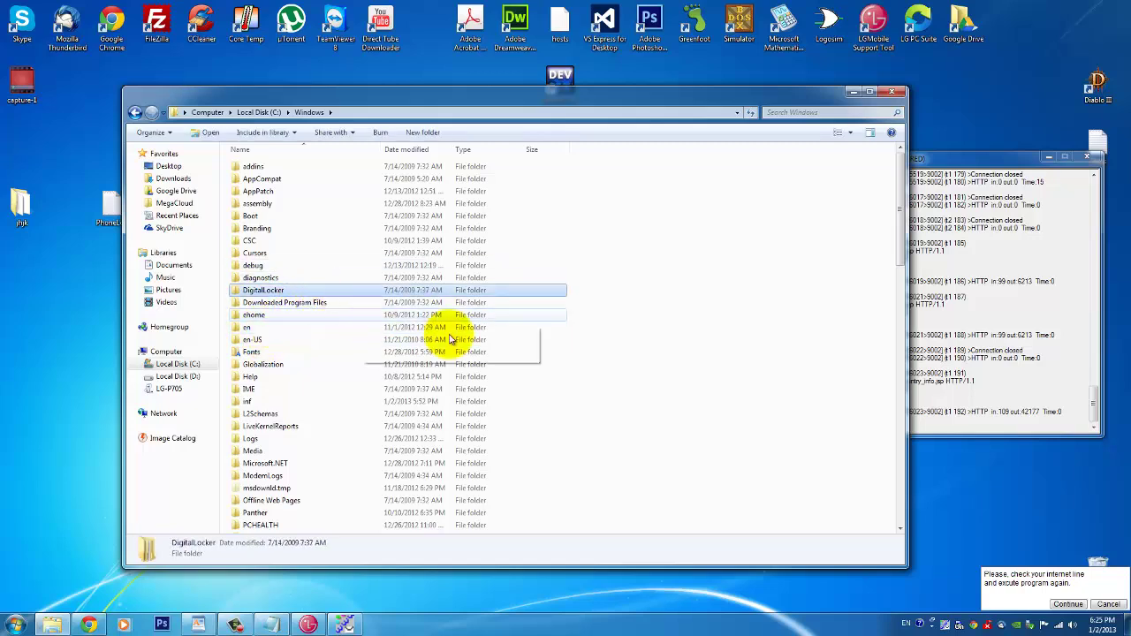
click(707, 362)
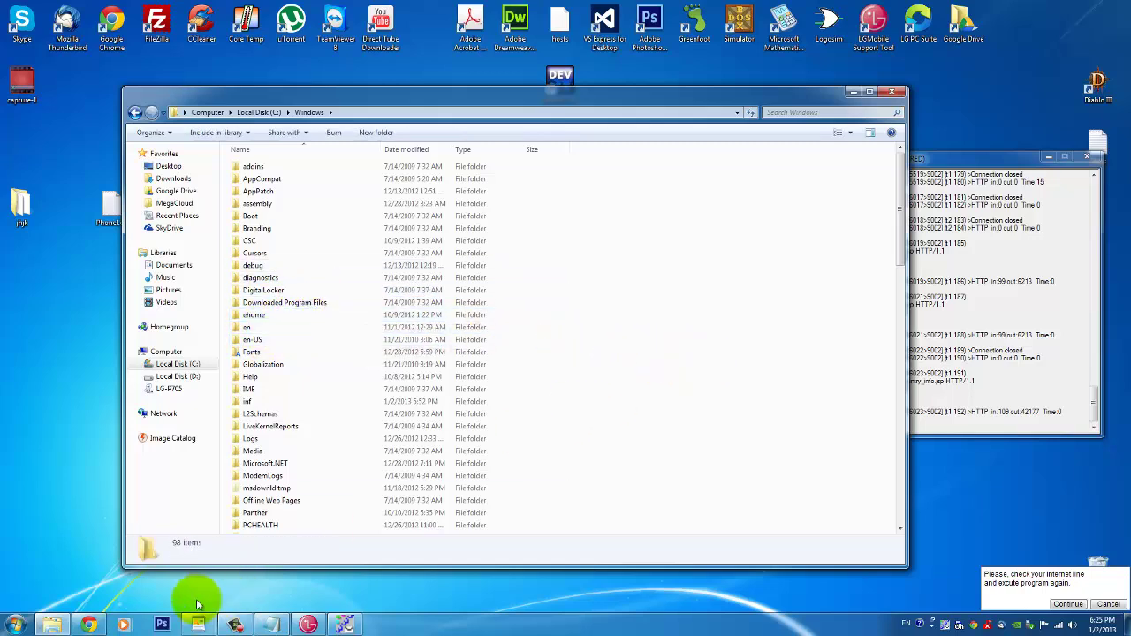
- Switch to Chrome and look through the open LG Optimus L7 and KDZ firmware forum pages for the flashing guide
click(89, 624)
click(666, 7)
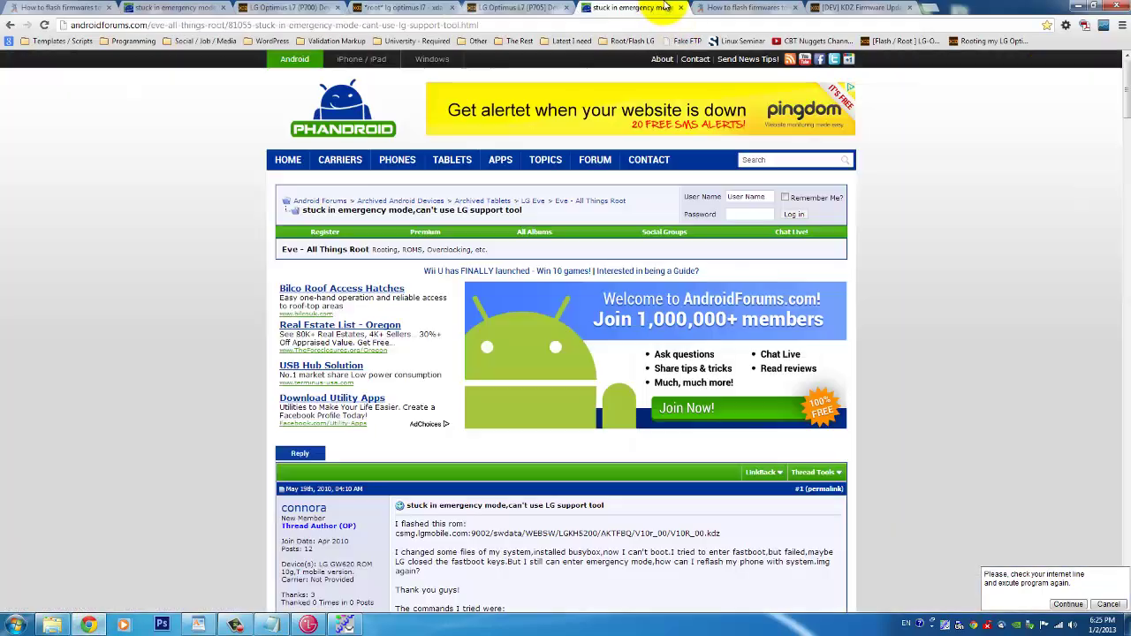
click(529, 7)
click(738, 7)
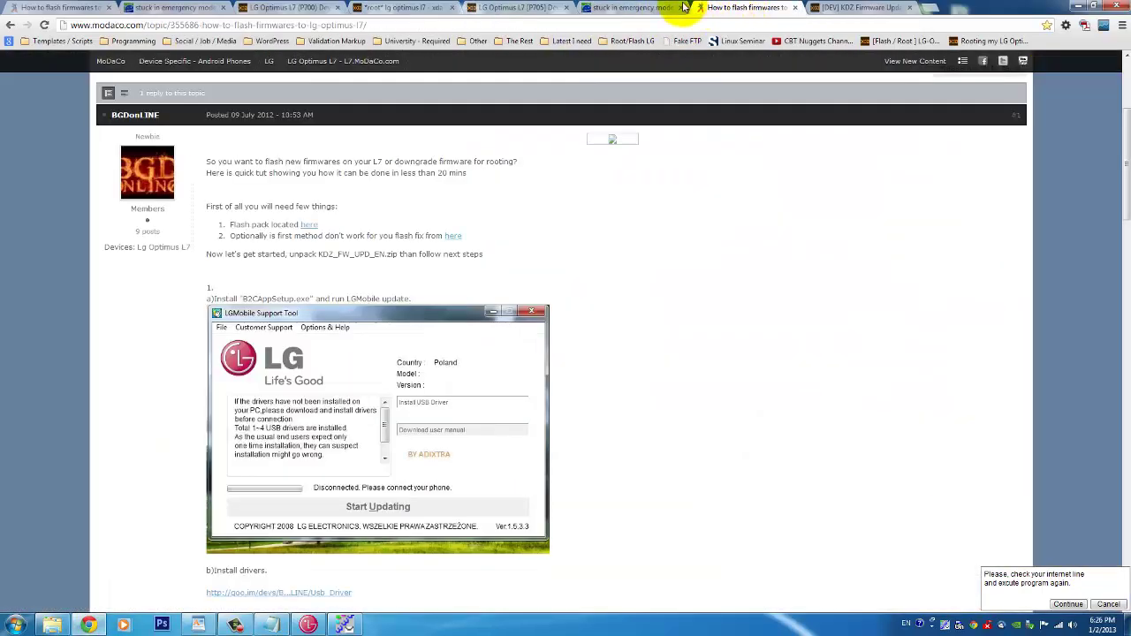
right_click(456, 240)
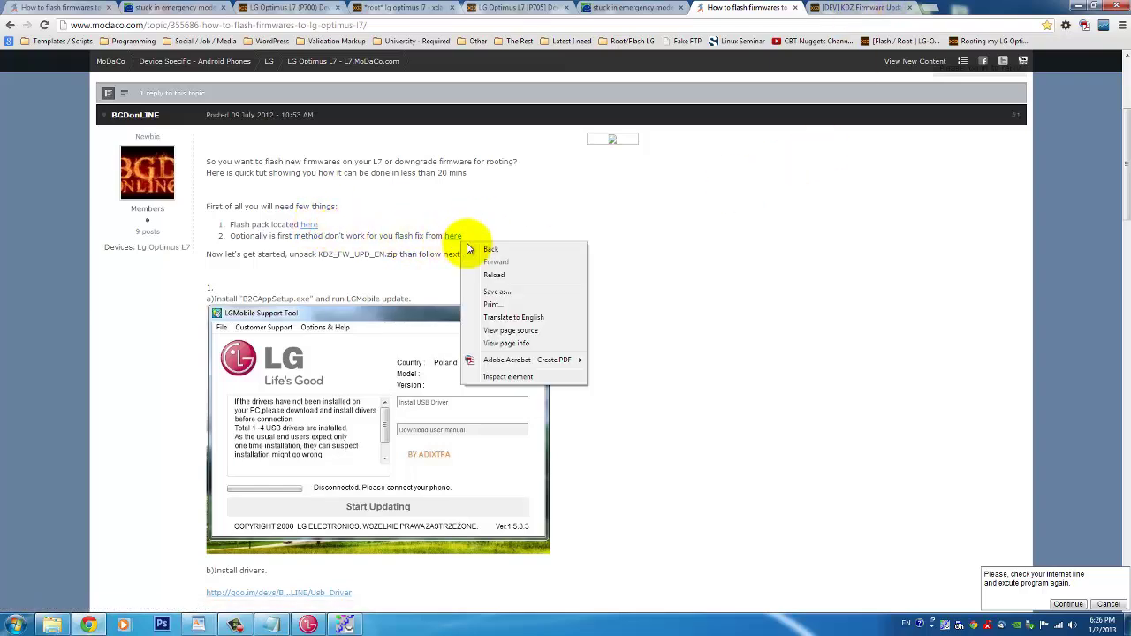
click(457, 242)
click(536, 177)
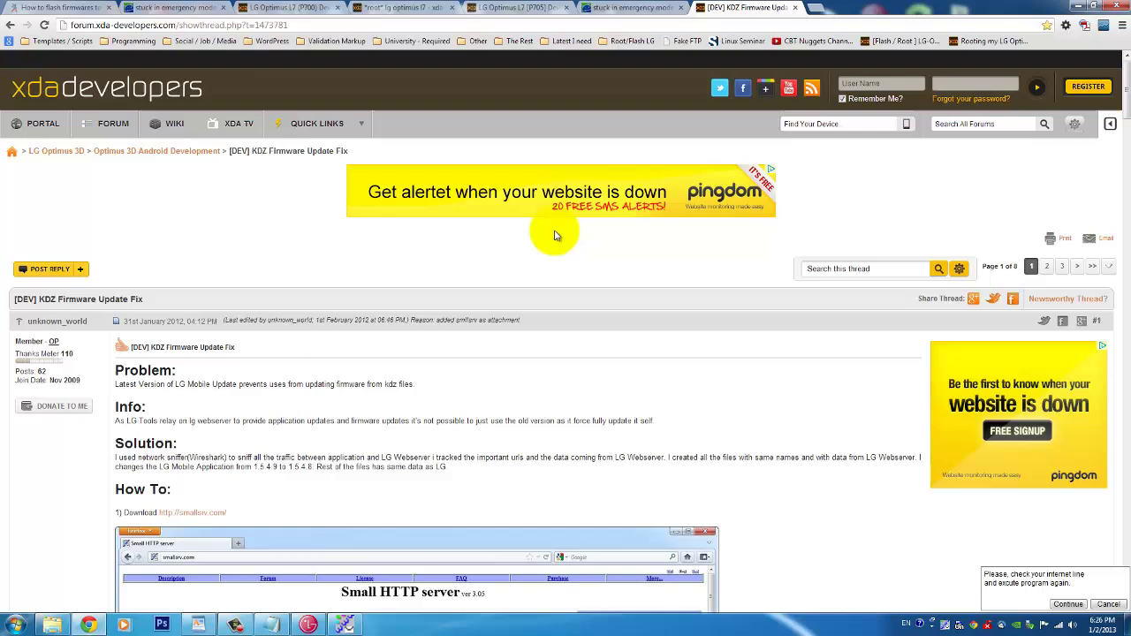
click(622, 7)
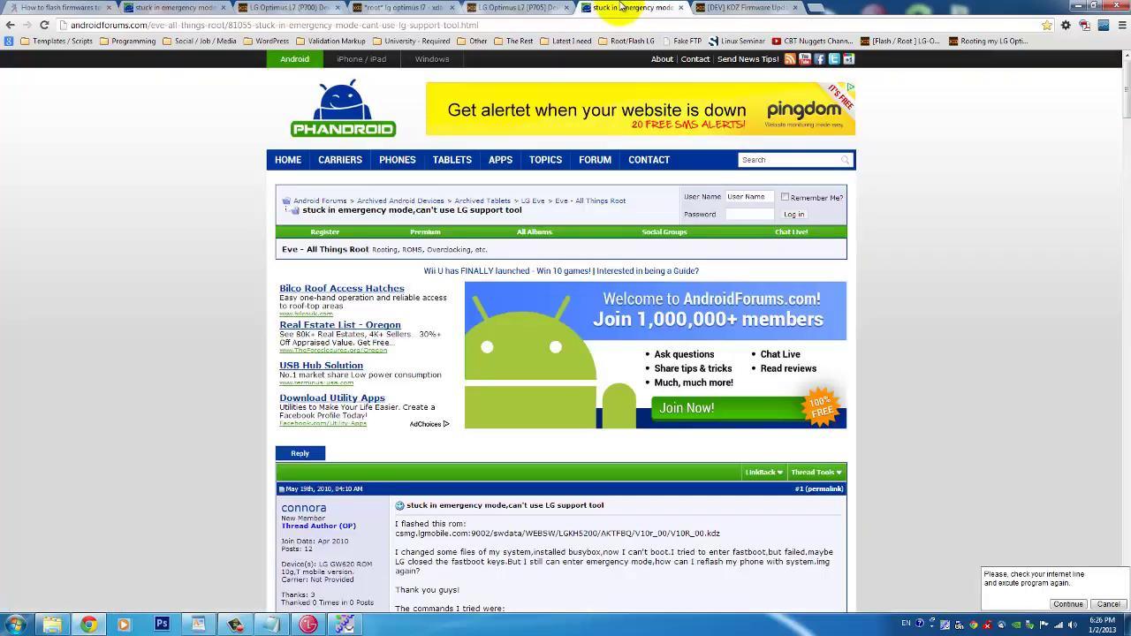
click(495, 7)
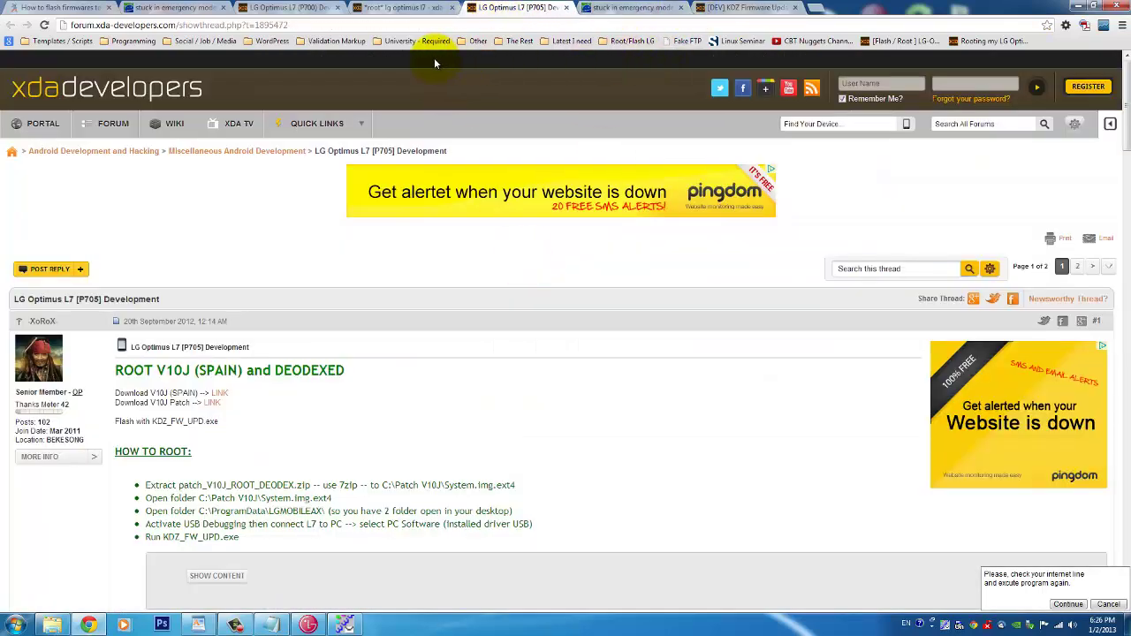
- Open the bookmarked "How to flash firmwares to Lg Optimus L7" guide, follow its flash fix link, and read down to the hosts file instructions
click(628, 41)
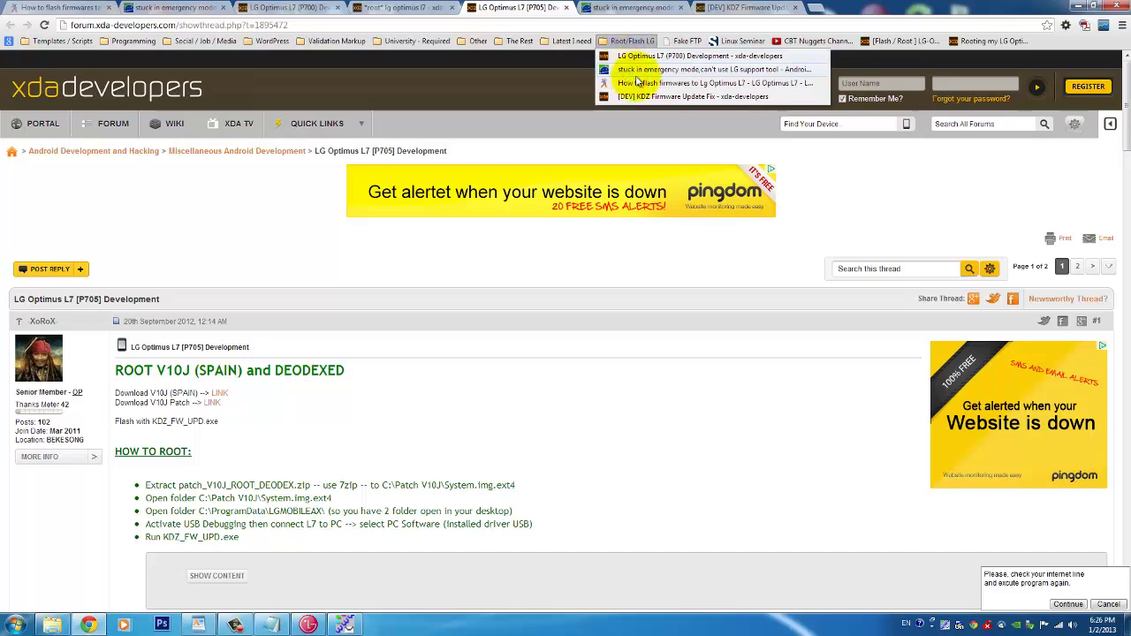
click(642, 83)
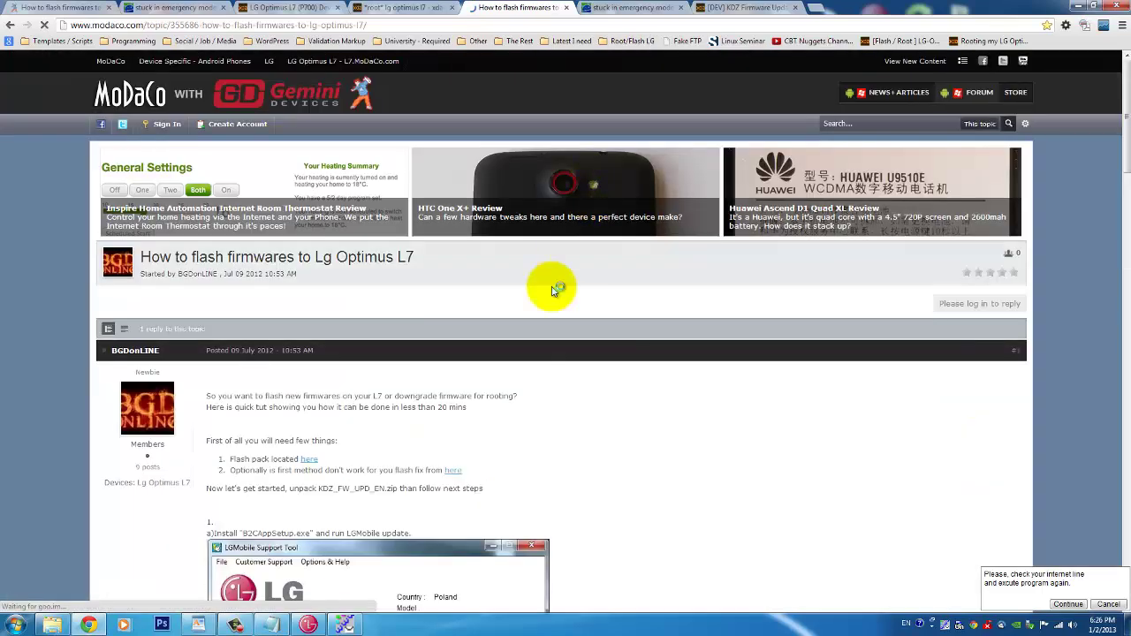
click(451, 477)
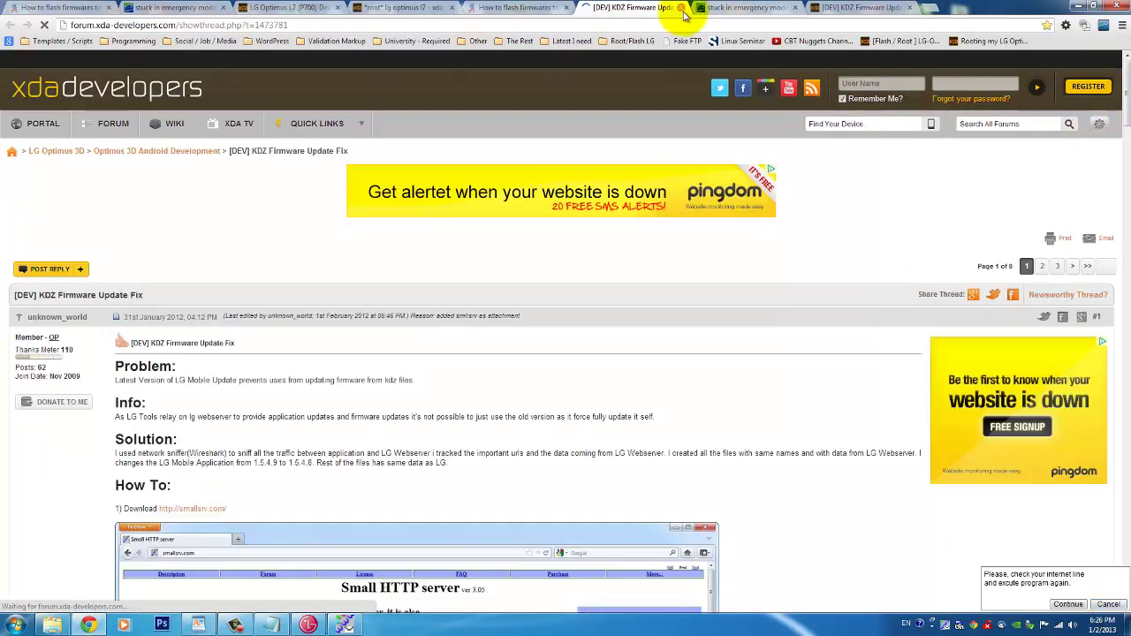
scroll(1111, 123, down, 9)
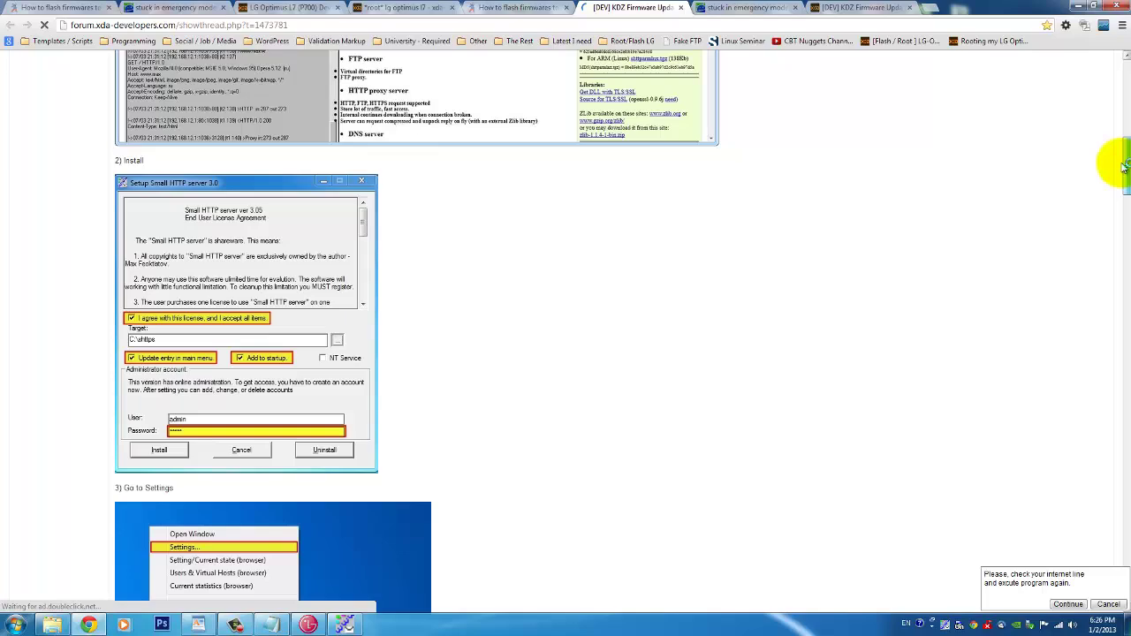
drag(1111, 163, 1125, 292)
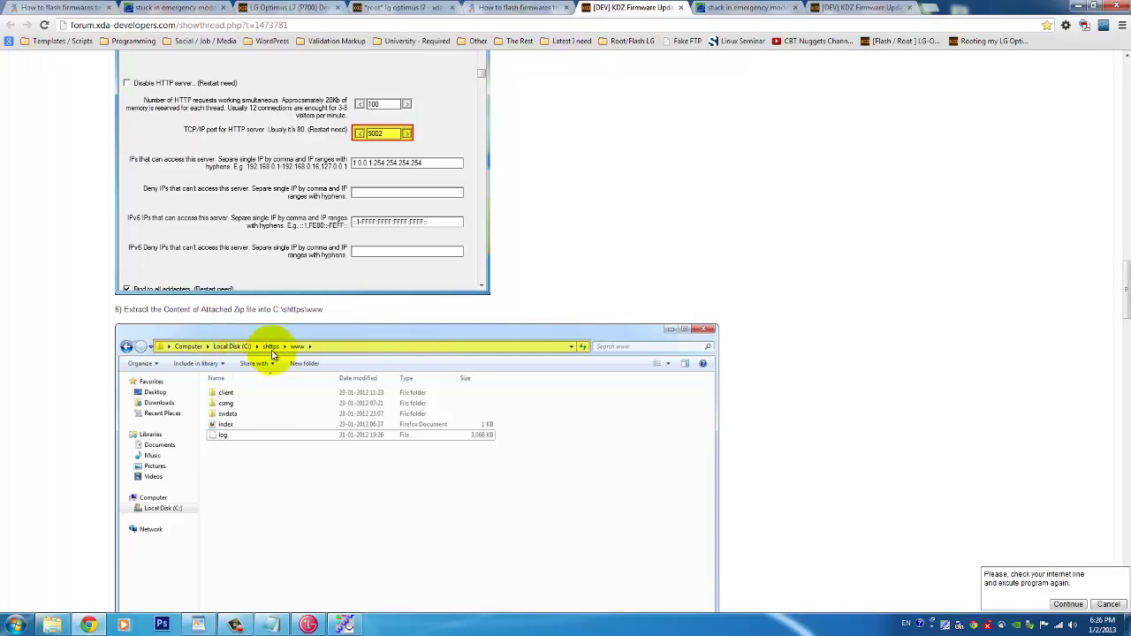
scroll(313, 355, down, 4)
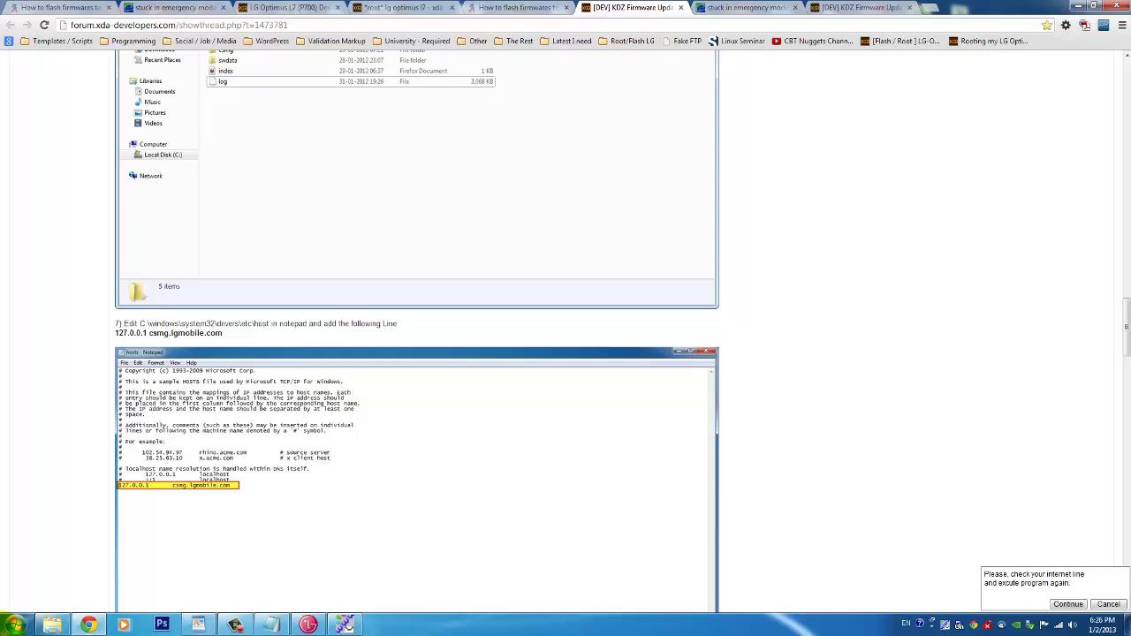
- Open a new Computer window beside the guide and browse to C:\Windows\System32\drivers\etc
key(super)
click(190, 450)
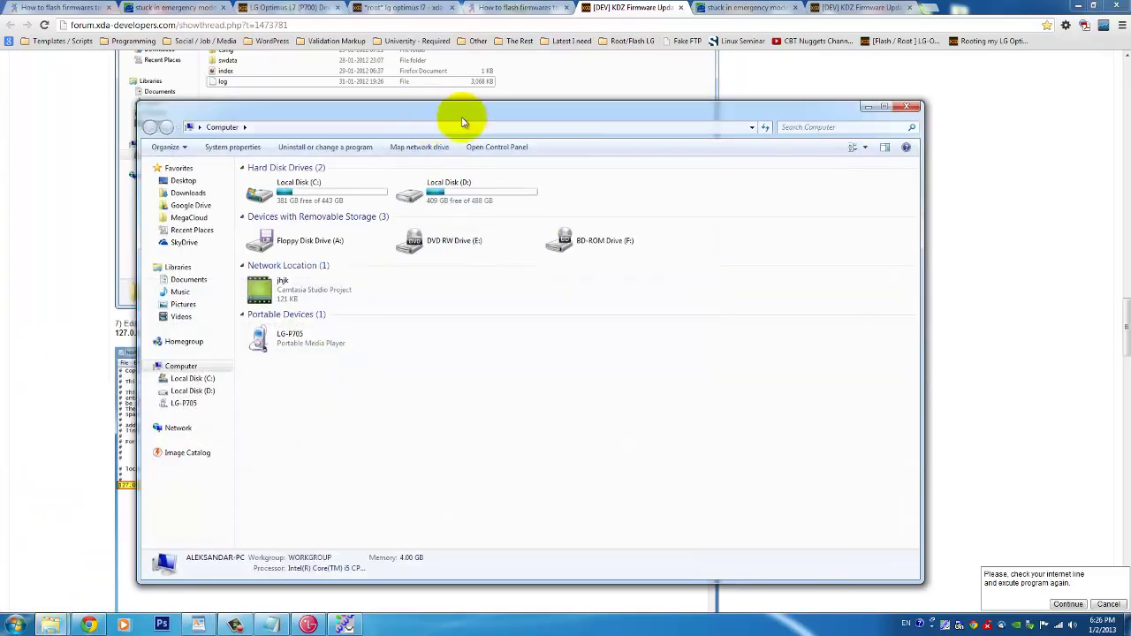
drag(461, 122, 735, 157)
double_click(614, 222)
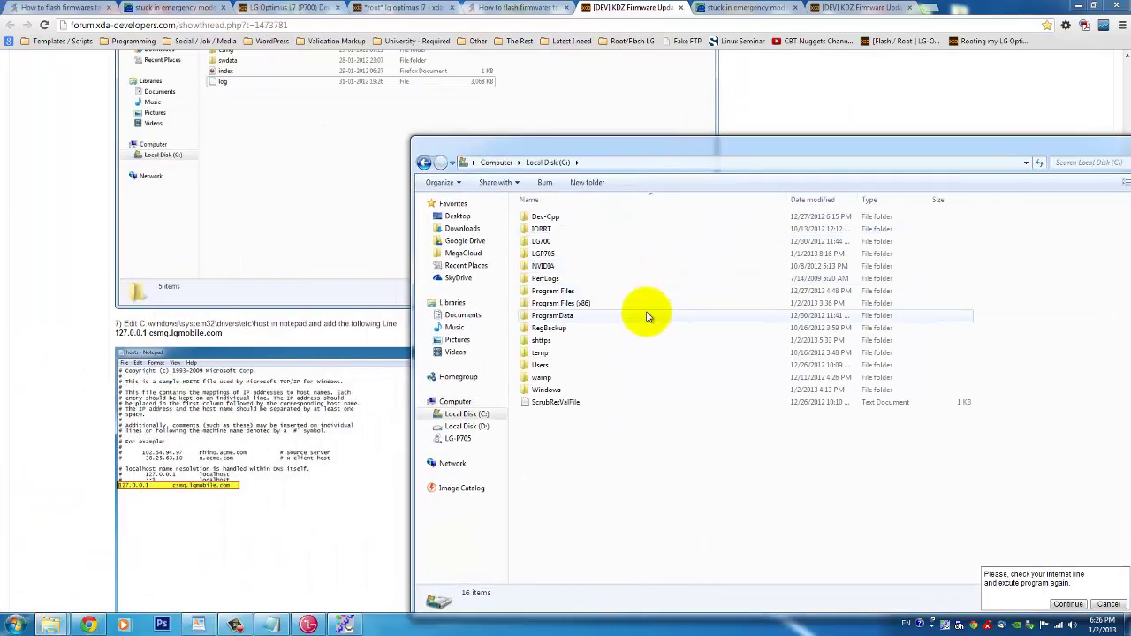
double_click(570, 390)
key(s)
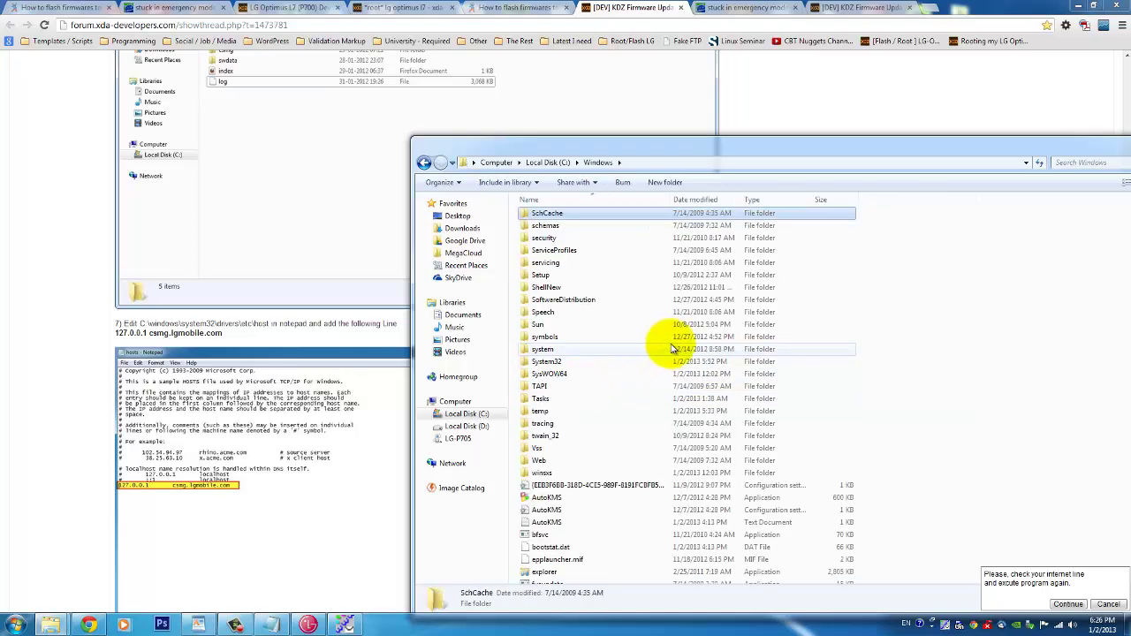
key(s)
double_click(576, 363)
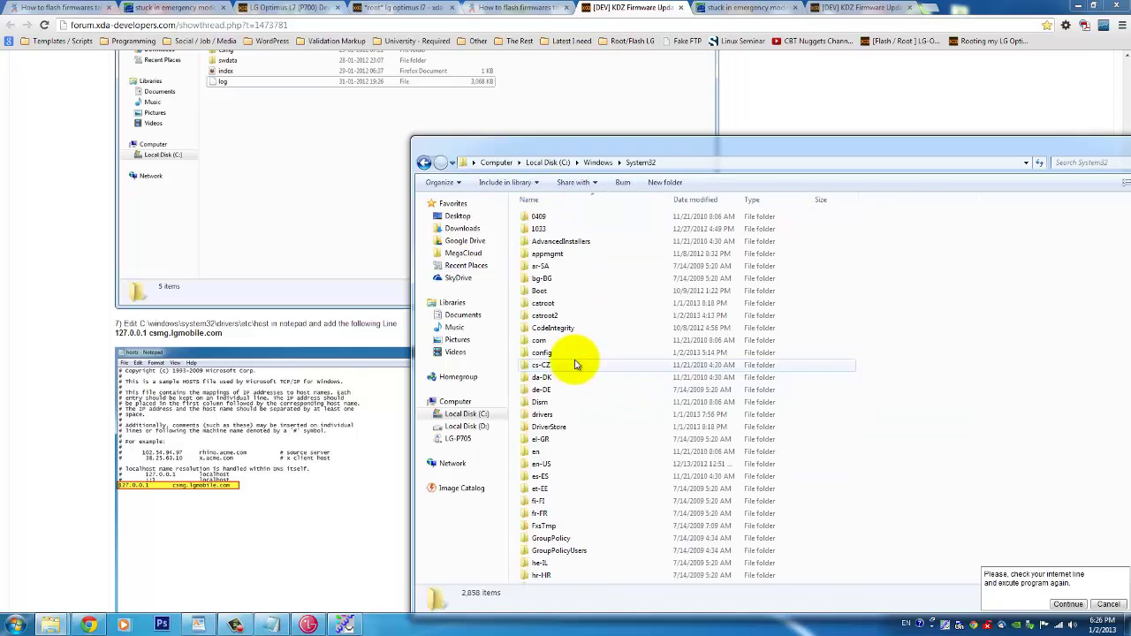
double_click(560, 414)
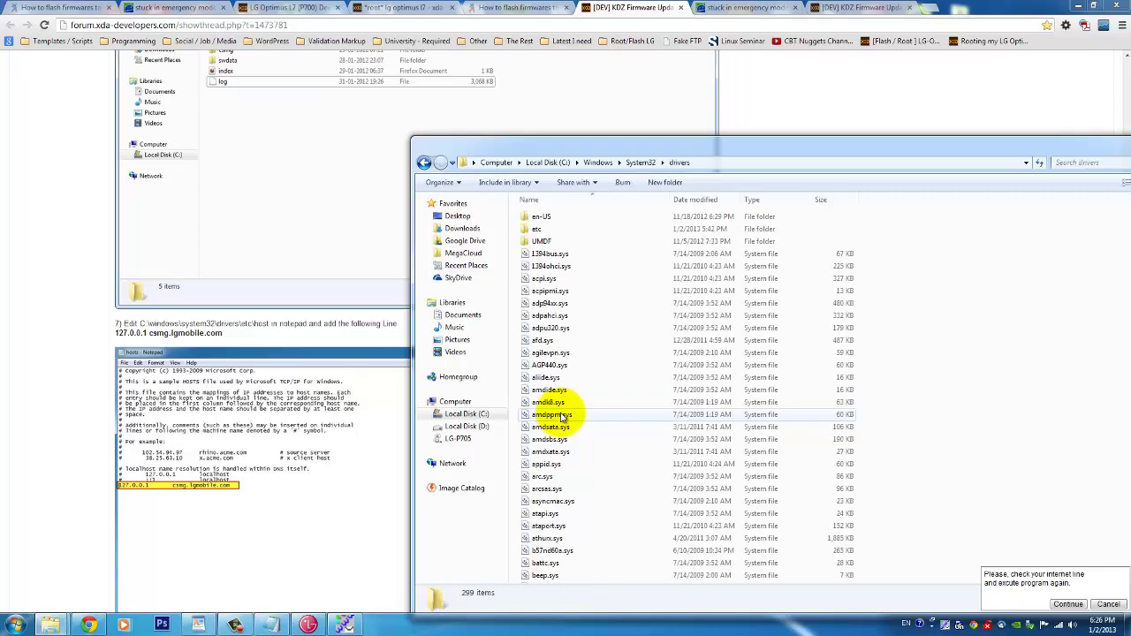
double_click(541, 229)
- Open the extensionless hosts file in WordPad, highlight the "127.0.0.1 csmg.lgmobile.com" line, and close the file and its folder
click(550, 230)
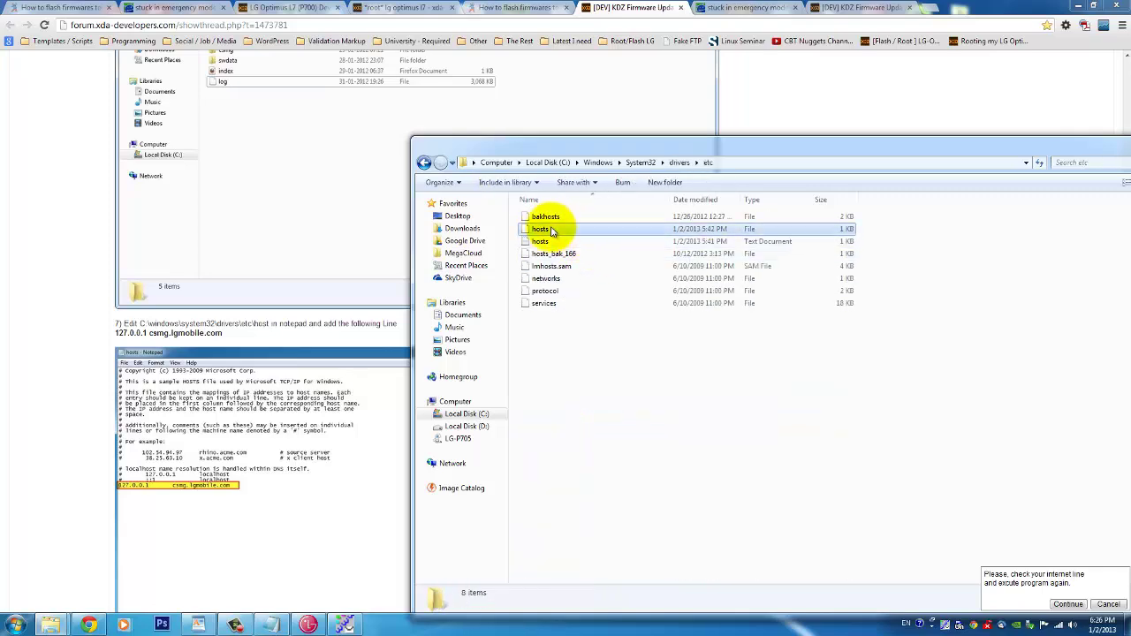
double_click(541, 229)
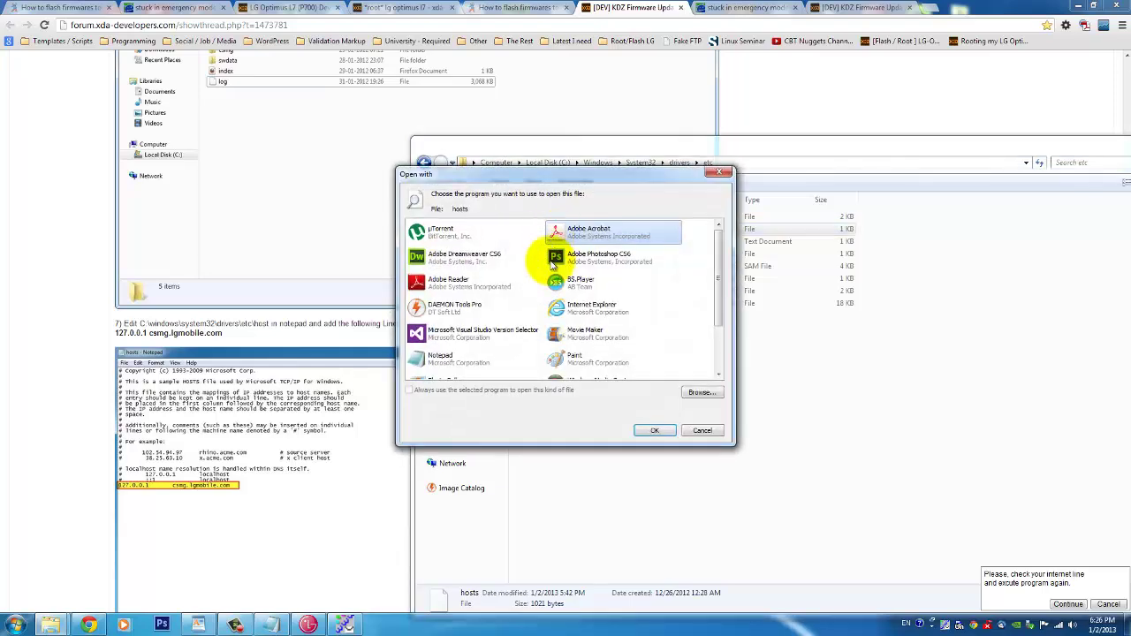
scroll(574, 336, down, 5)
click(579, 363)
double_click(579, 362)
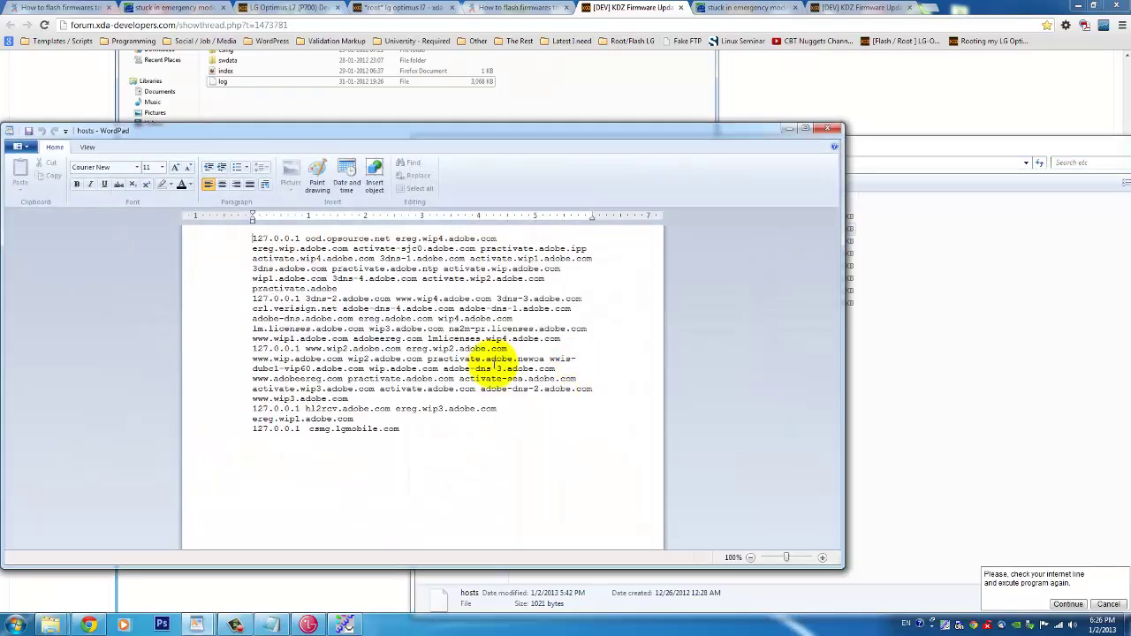
drag(400, 429, 252, 430)
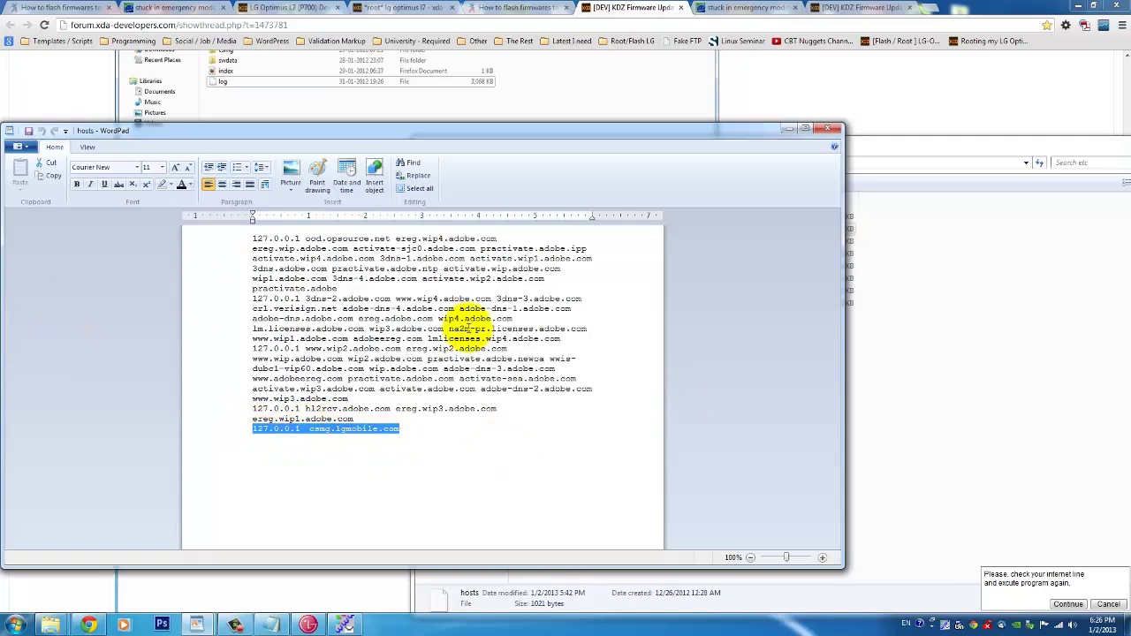
click(828, 129)
drag(833, 134, 814, 142)
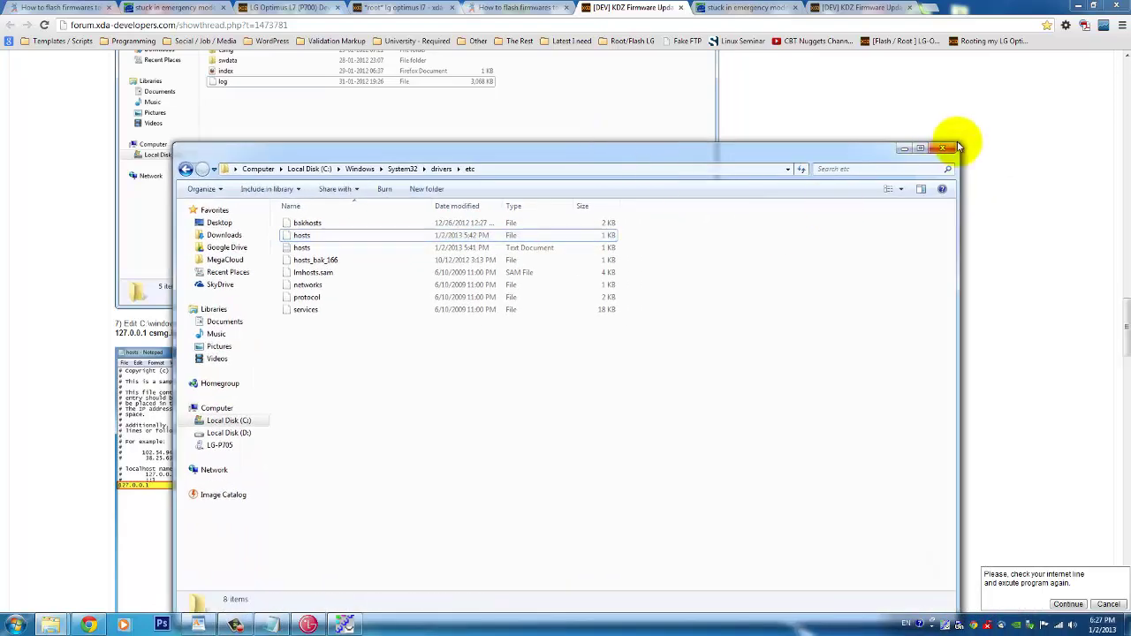
click(947, 147)
- Review the rest of the KDZ Firmware Update Fix guide, close its page, and minimize the browser
scroll(648, 289, down, 3)
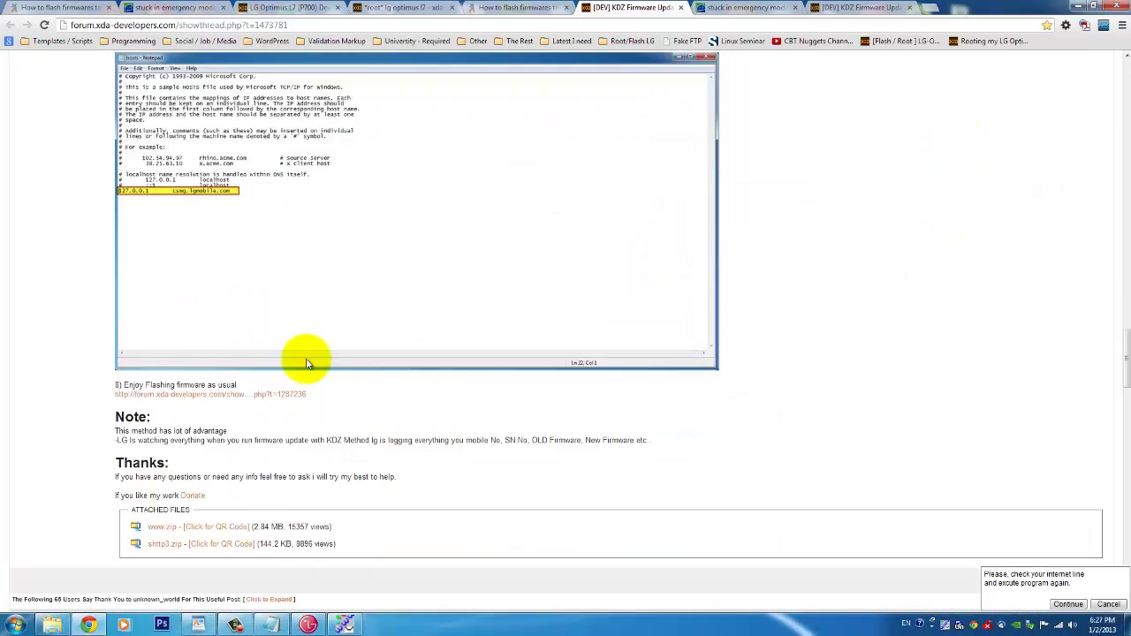
drag(1121, 366, 800, 44)
click(746, 8)
click(623, 12)
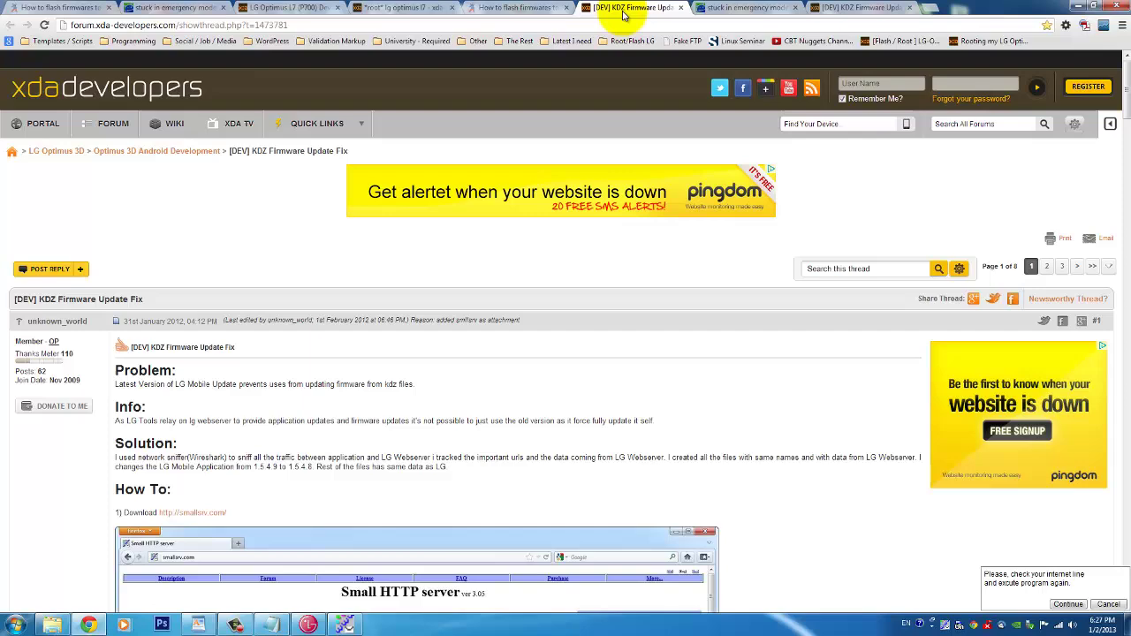
click(681, 8)
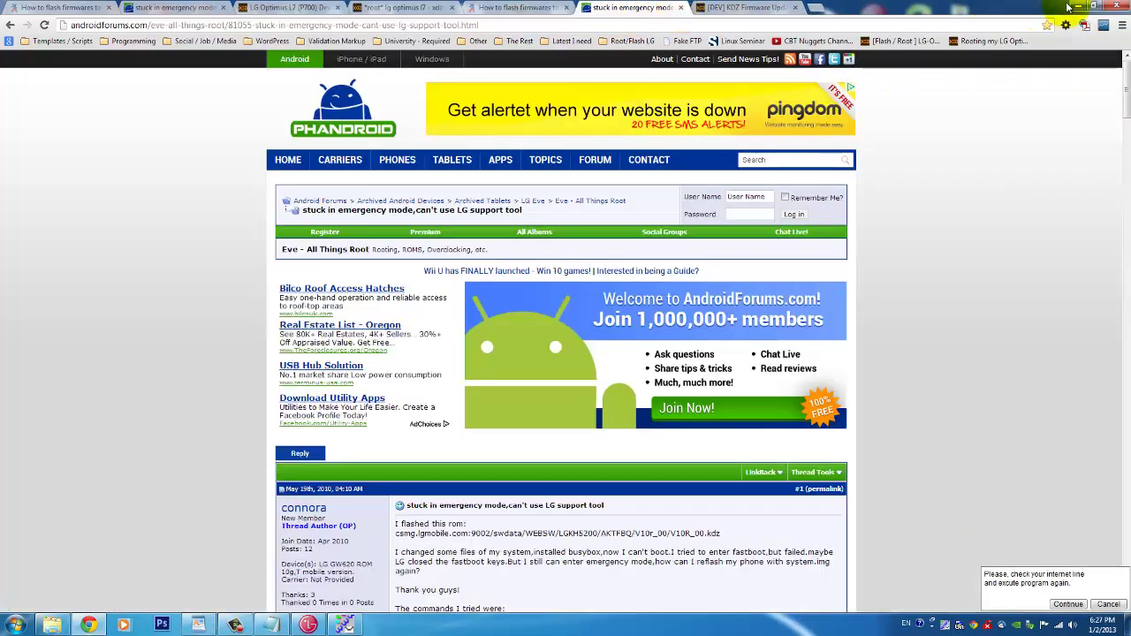
click(1076, 5)
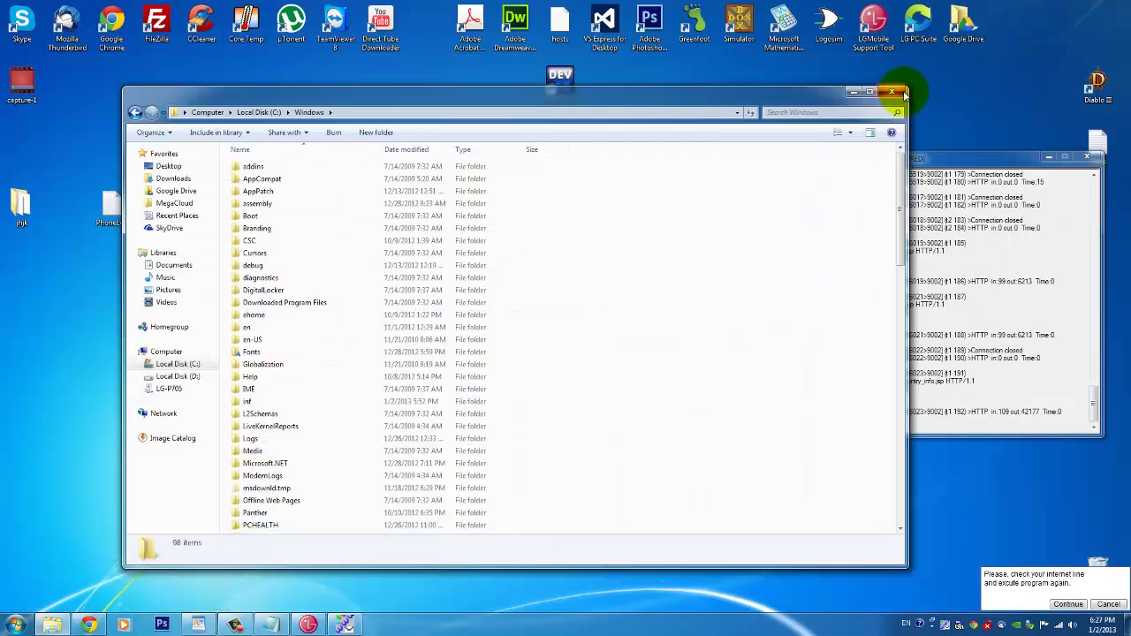
- Close the Windows folder, open the desktop's KDZ_FW_UPD_EN folder, and point out the Windows Enabler application
click(892, 91)
drag(783, 265, 509, 242)
double_click(606, 170)
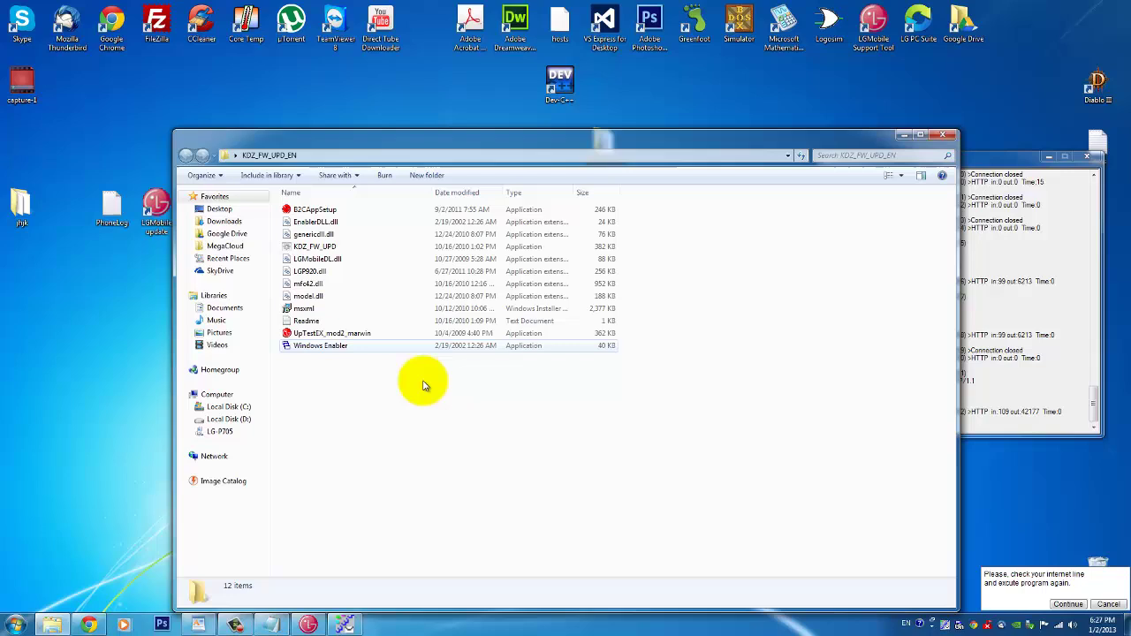
click(326, 348)
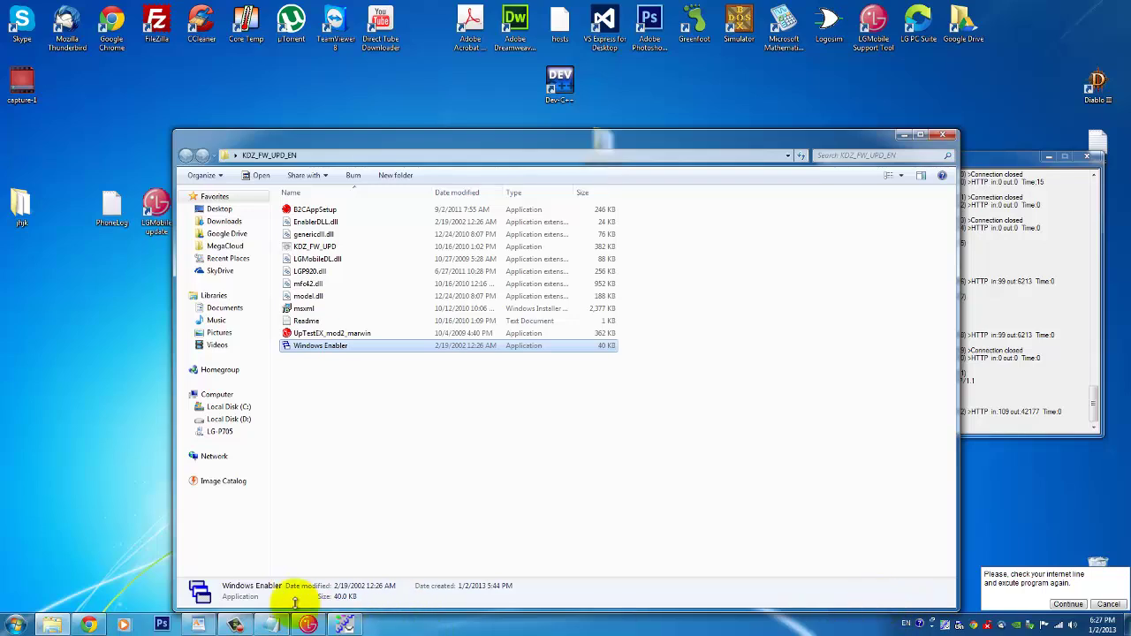
click(252, 626)
click(513, 504)
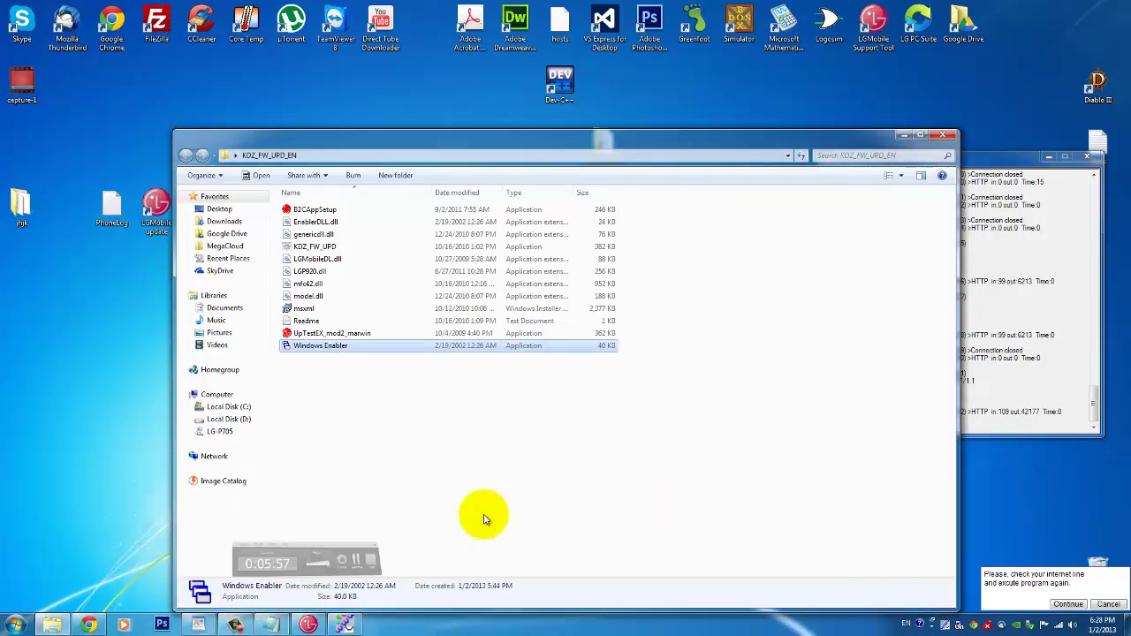
click(488, 517)
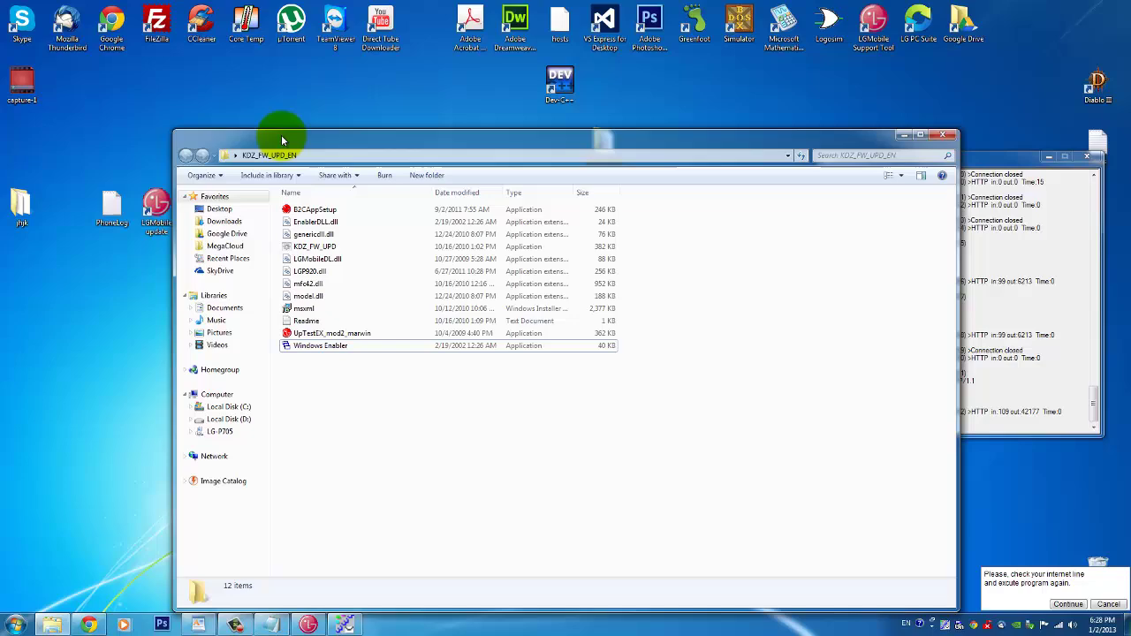
drag(371, 134, 535, 121)
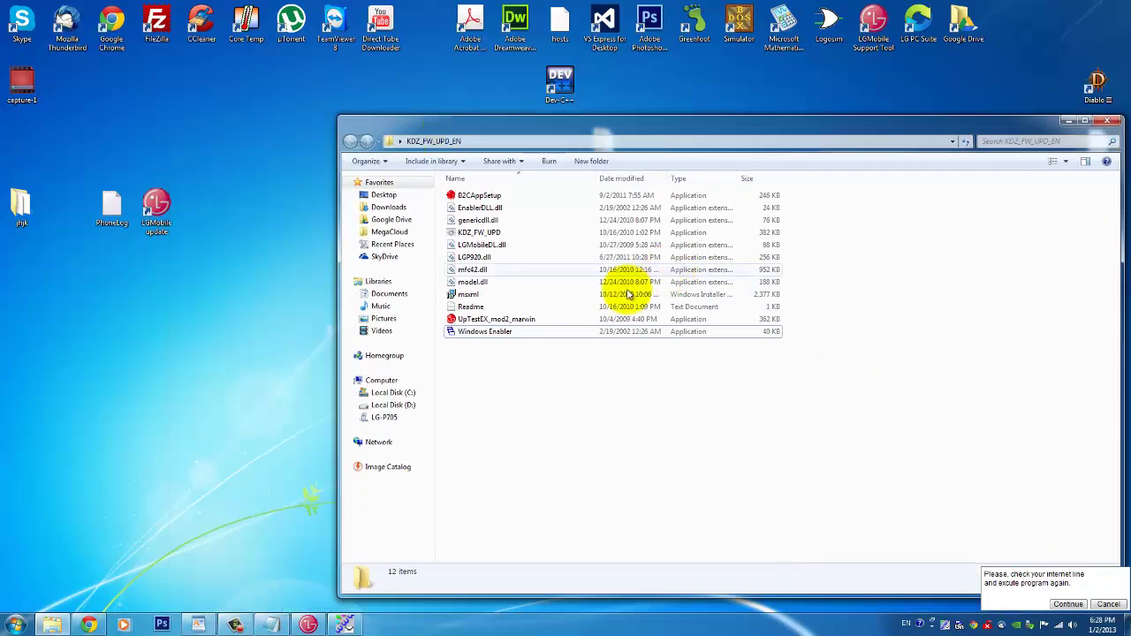
- Launch the msxml installer to show the MSXML 4.0 SP3 Parser setup wizard, and cancel it
double_click(539, 299)
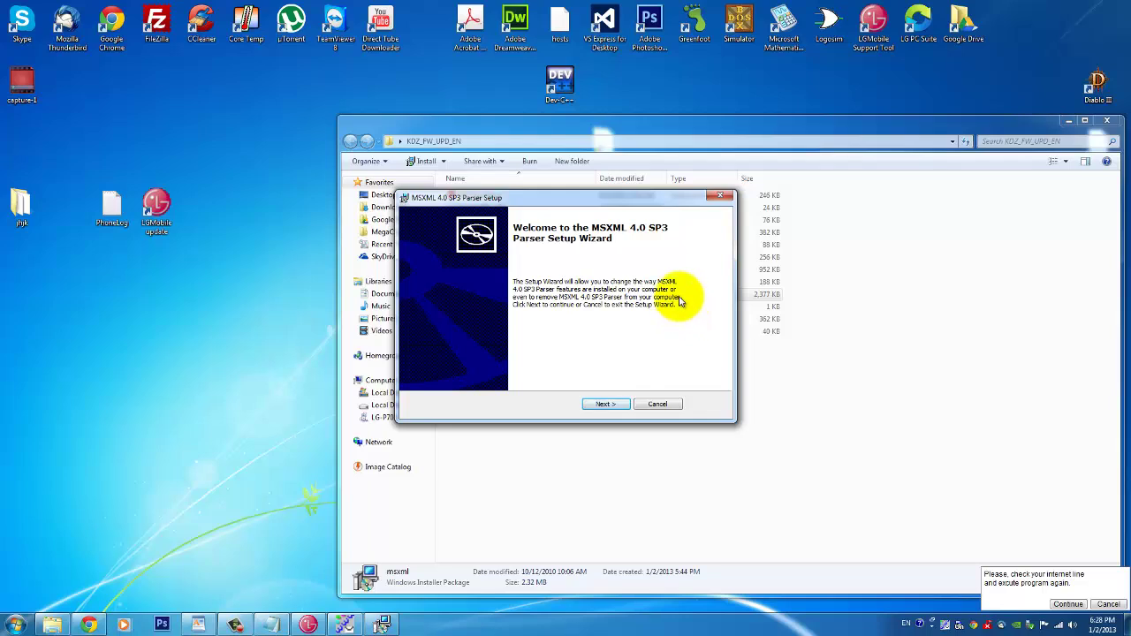
click(657, 404)
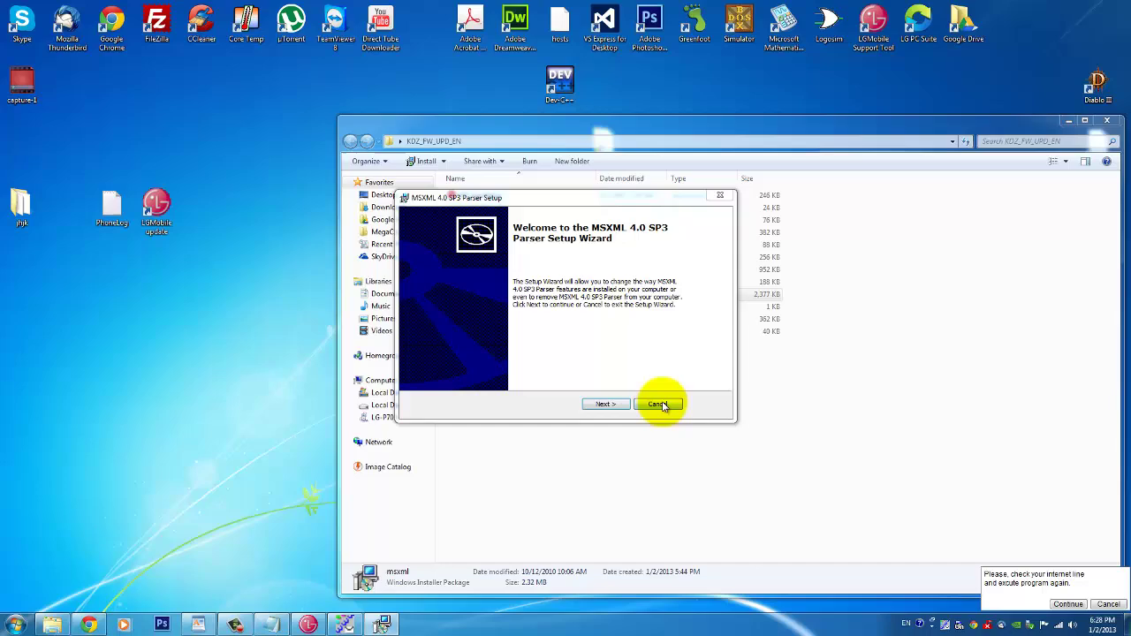
click(521, 118)
click(656, 405)
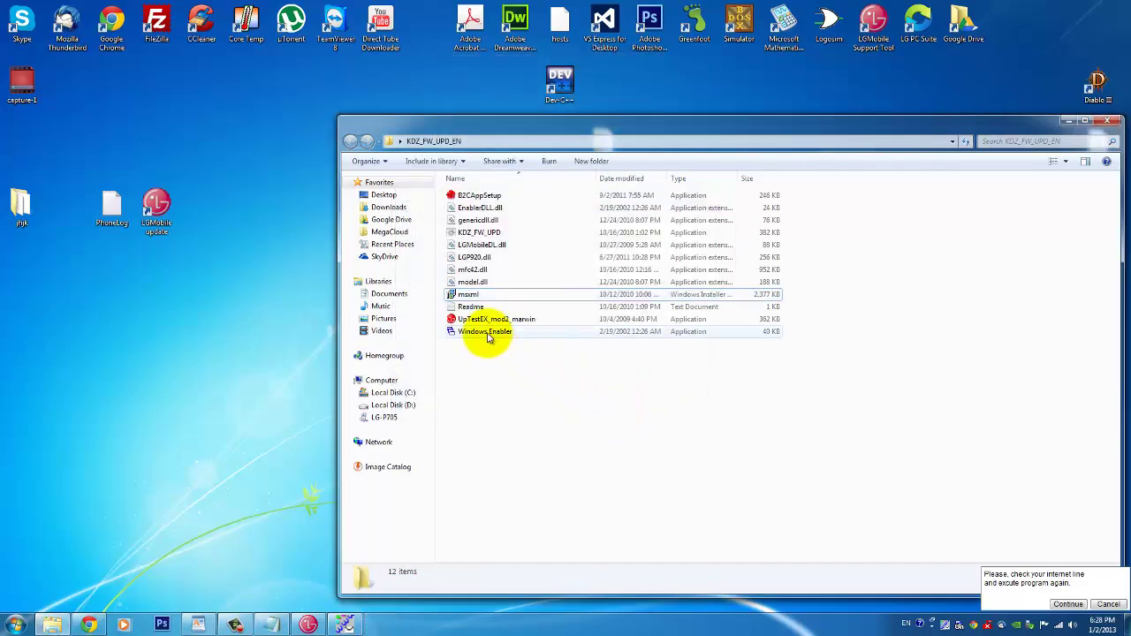
drag(528, 117, 366, 118)
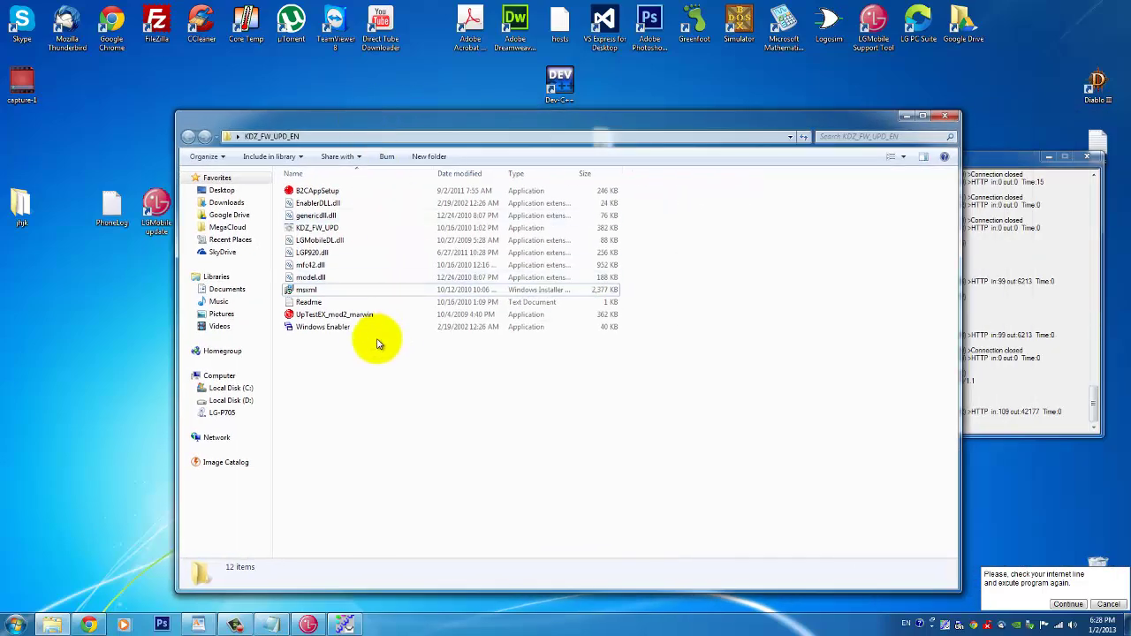
- Launch the Windows Enabler application from the KDZ_FW_UPD_EN folder and turn it on
double_click(353, 327)
click(641, 351)
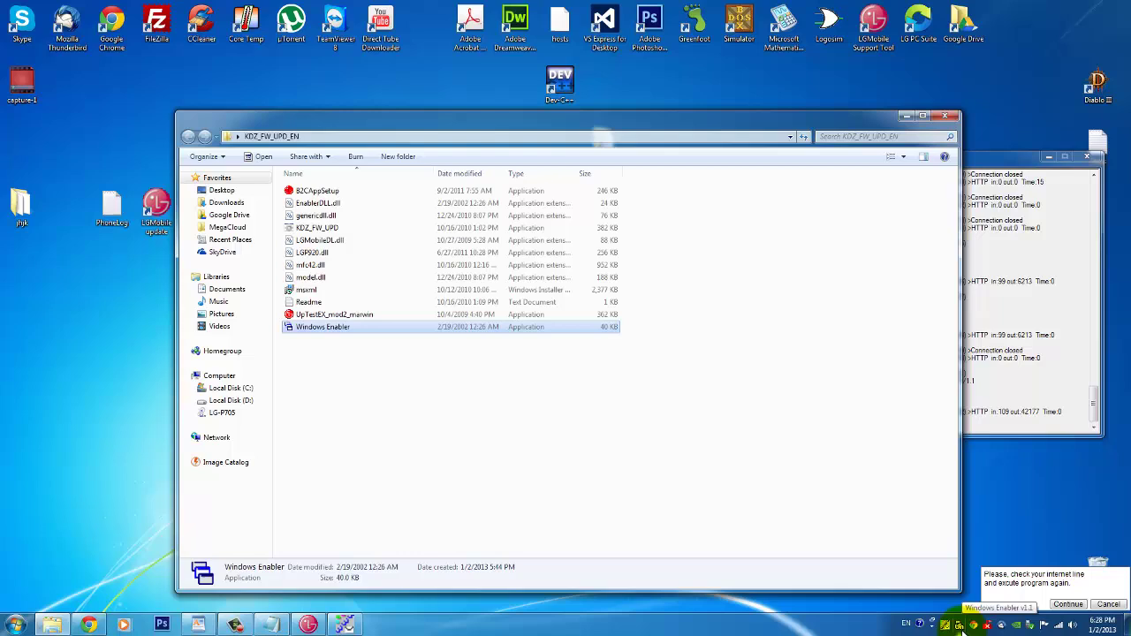
click(960, 626)
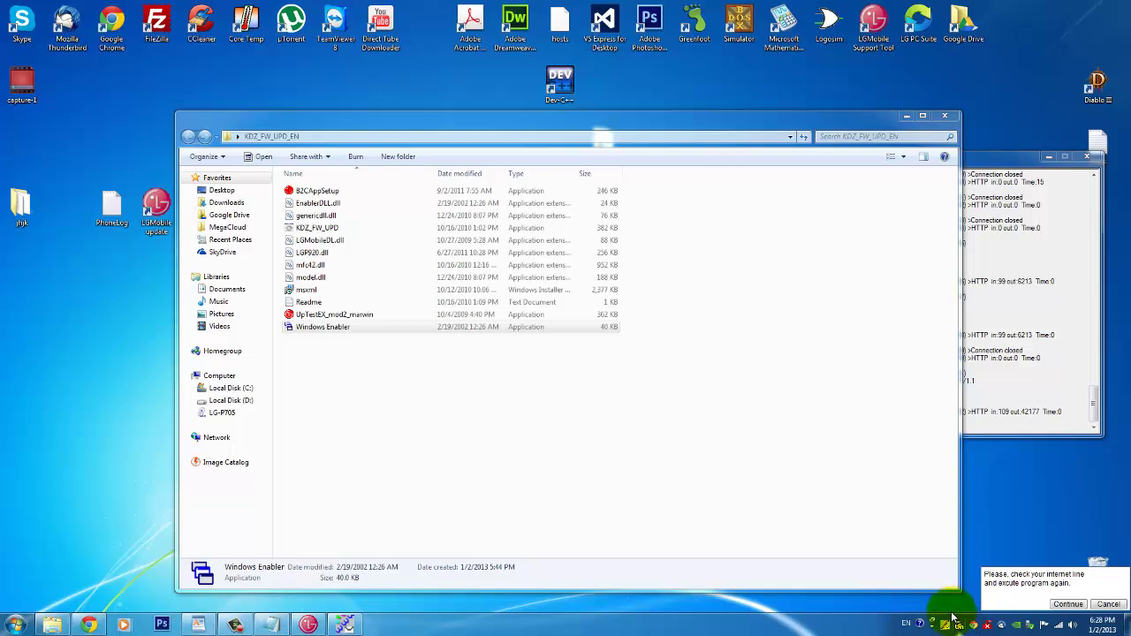
click(531, 462)
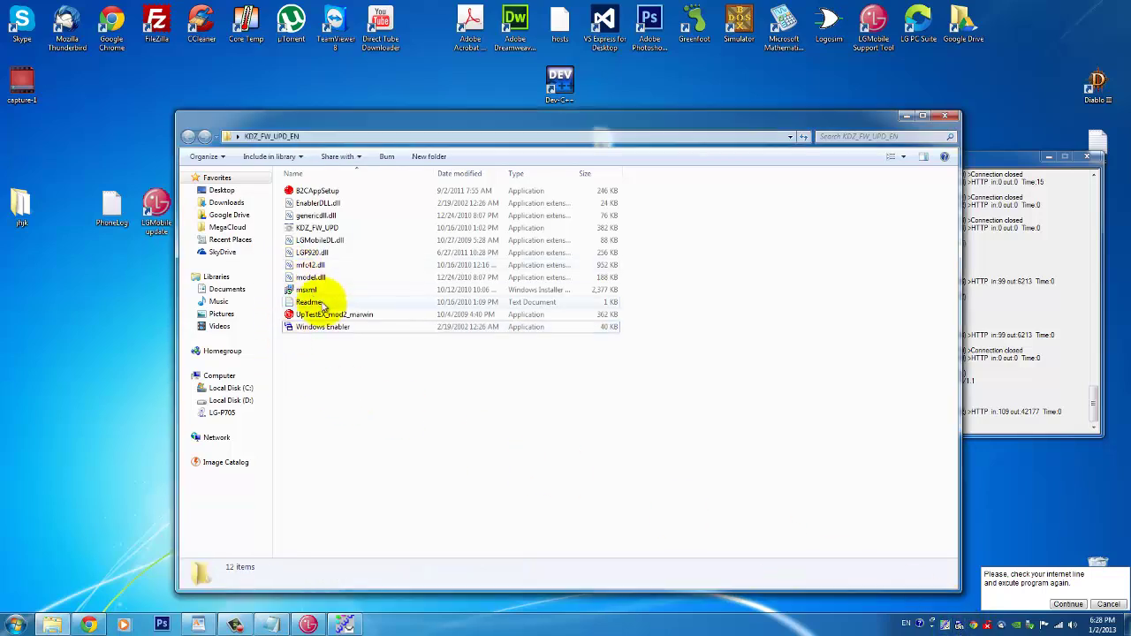
- Launch UpTestEX_mod2_marwin and configure it with type 3GQCT, phone mode EMERGENCY, and the firmware file V10D_00.kdz
double_click(338, 314)
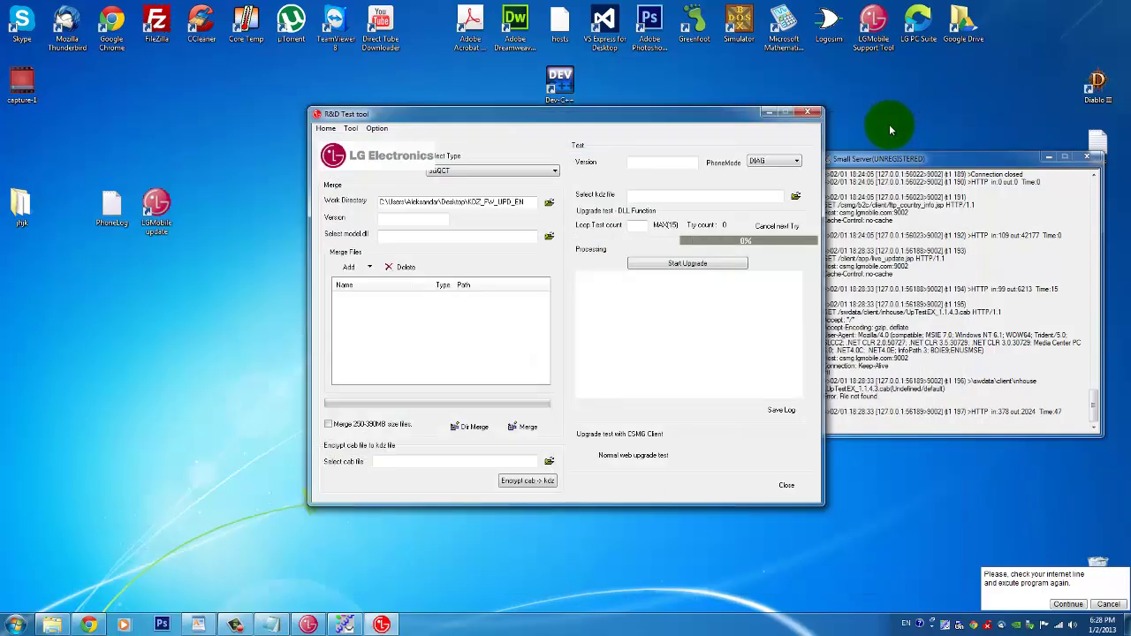
click(503, 170)
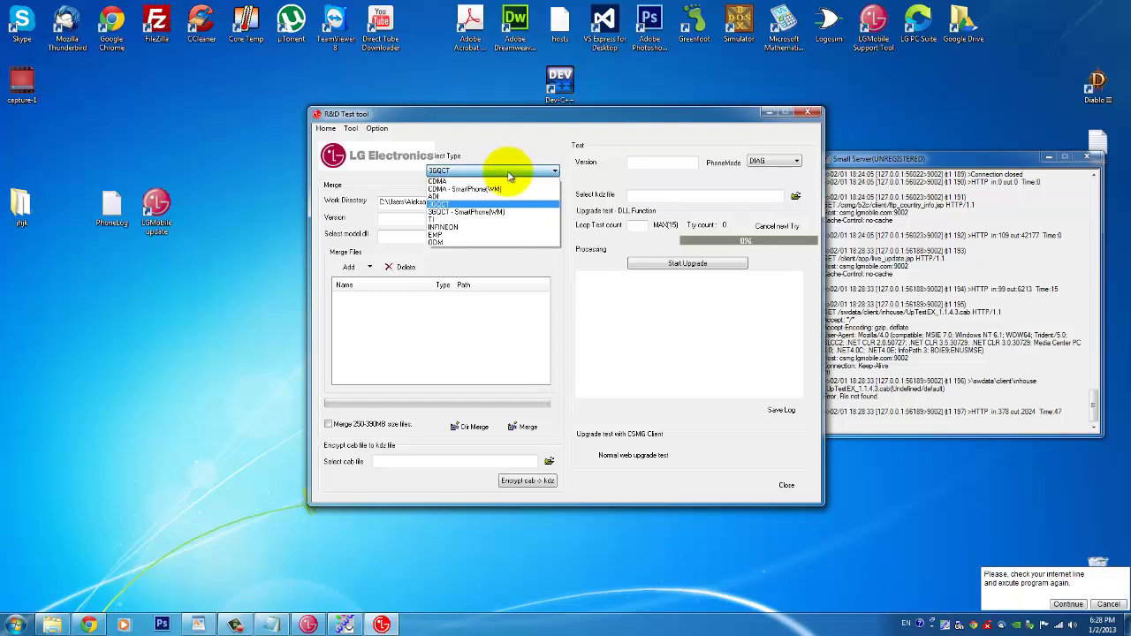
click(461, 205)
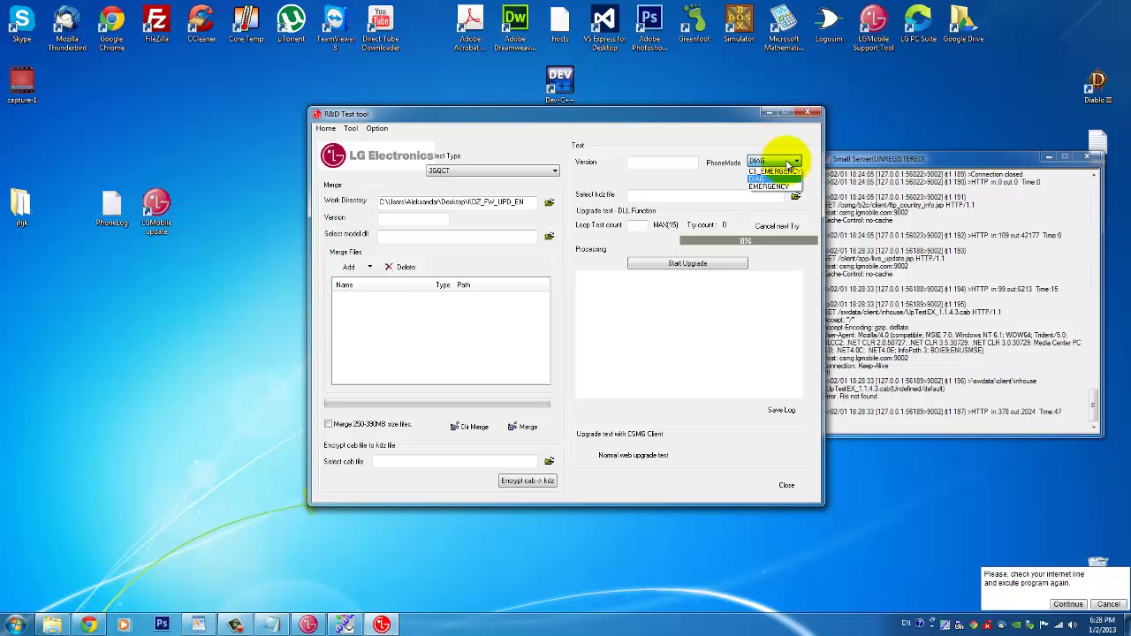
click(785, 186)
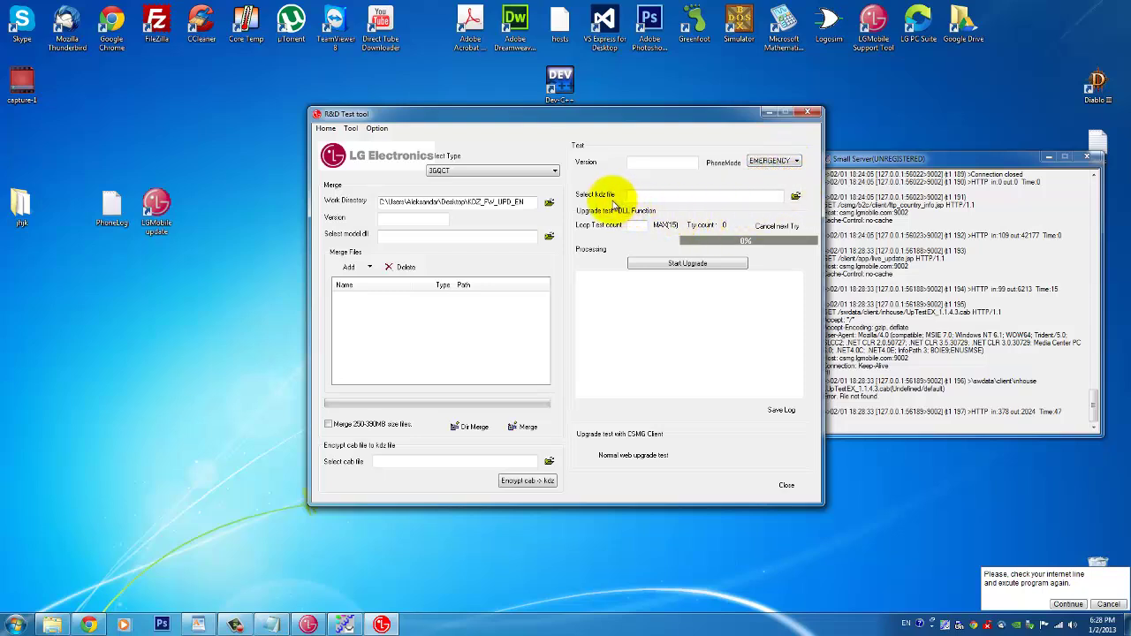
click(795, 196)
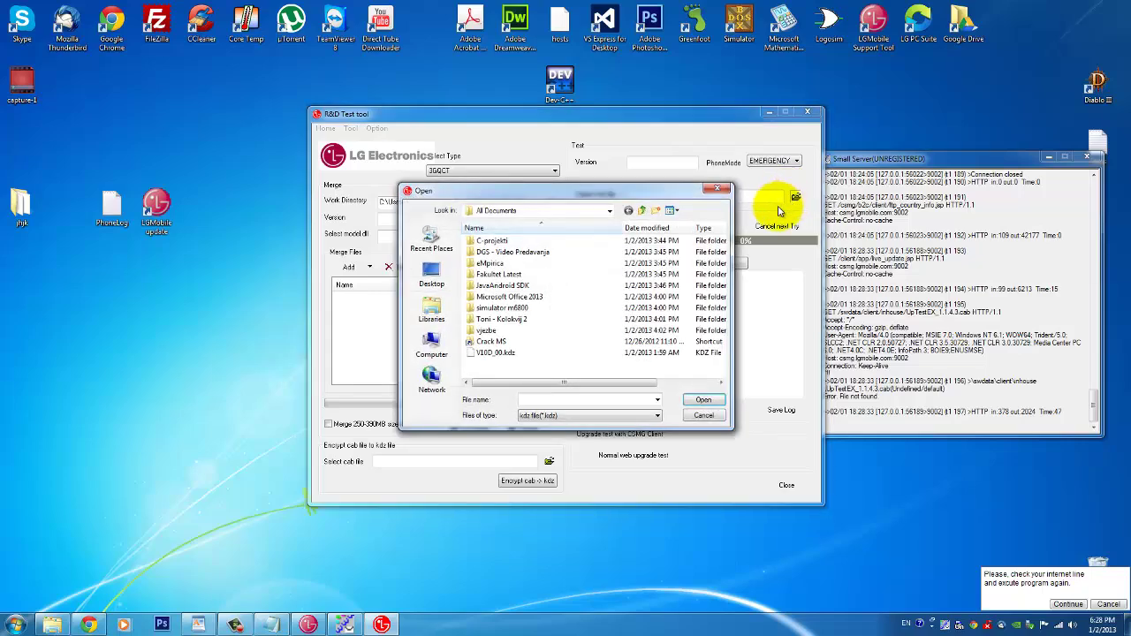
double_click(518, 353)
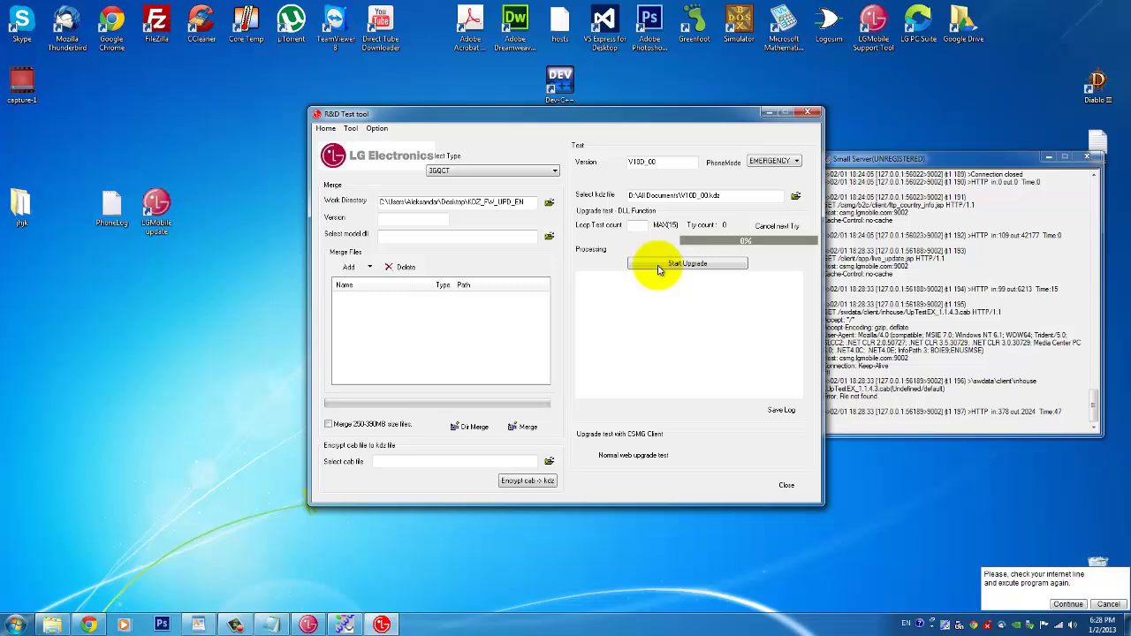
- Open the normal web upgrade test and start the phone upgrade
click(654, 264)
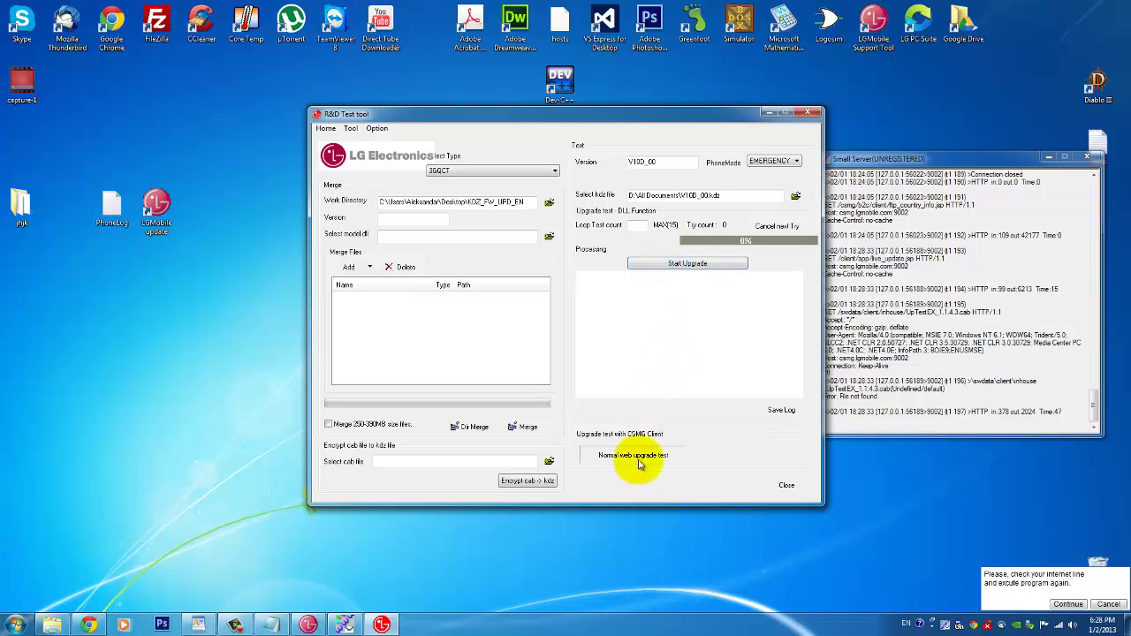
click(638, 456)
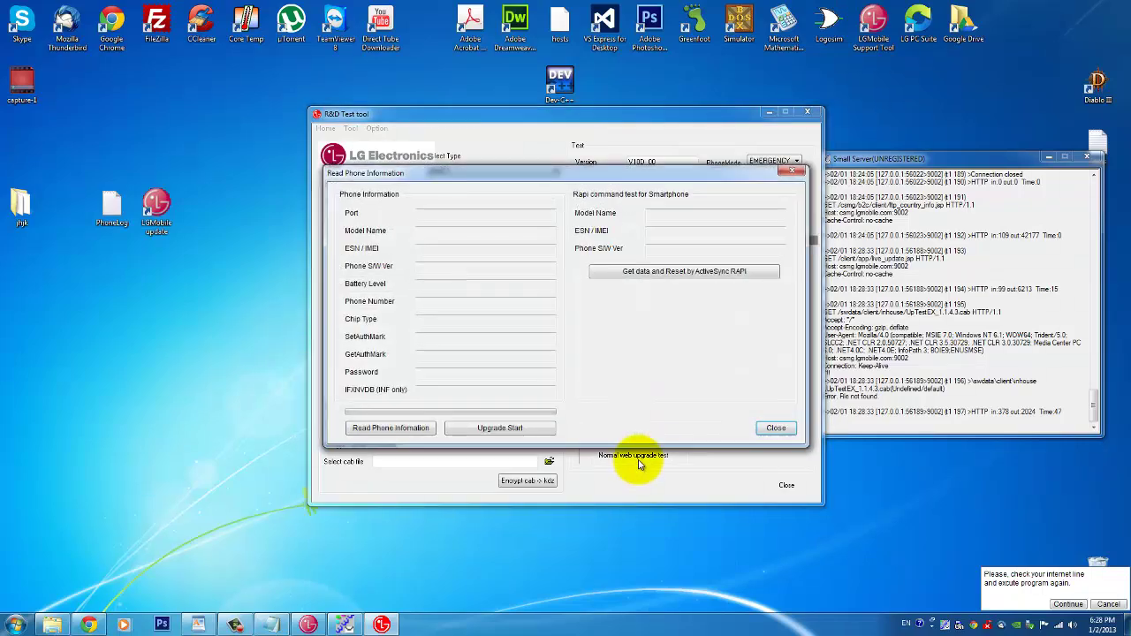
click(519, 429)
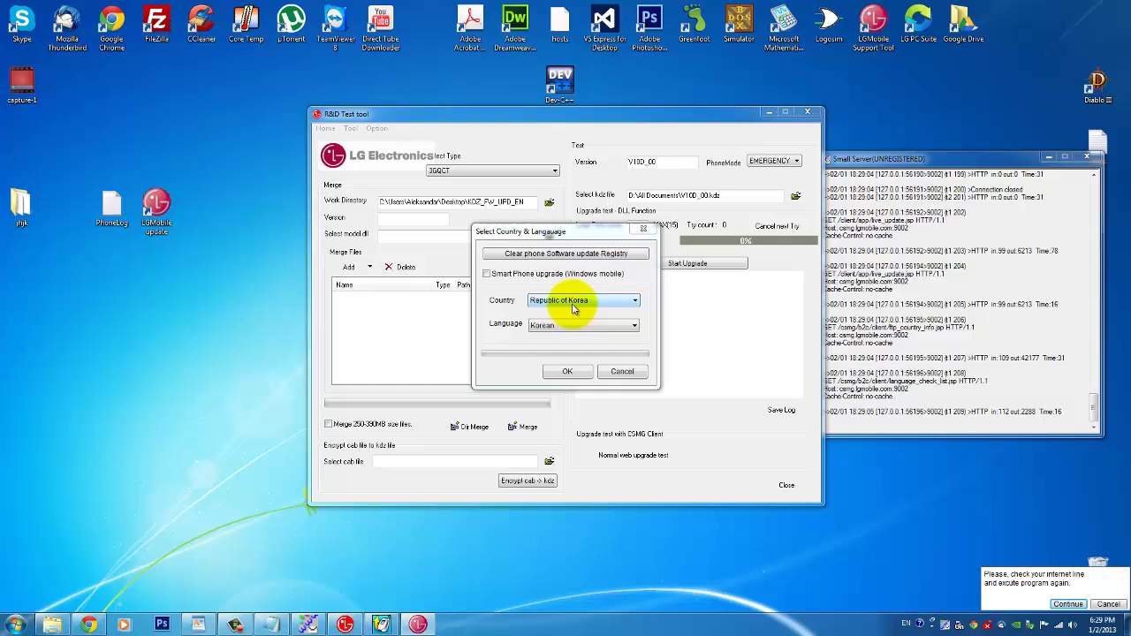
- Set the country to Different Country, browse the available languages, and cancel the country and language selection
click(538, 300)
click(537, 301)
click(560, 326)
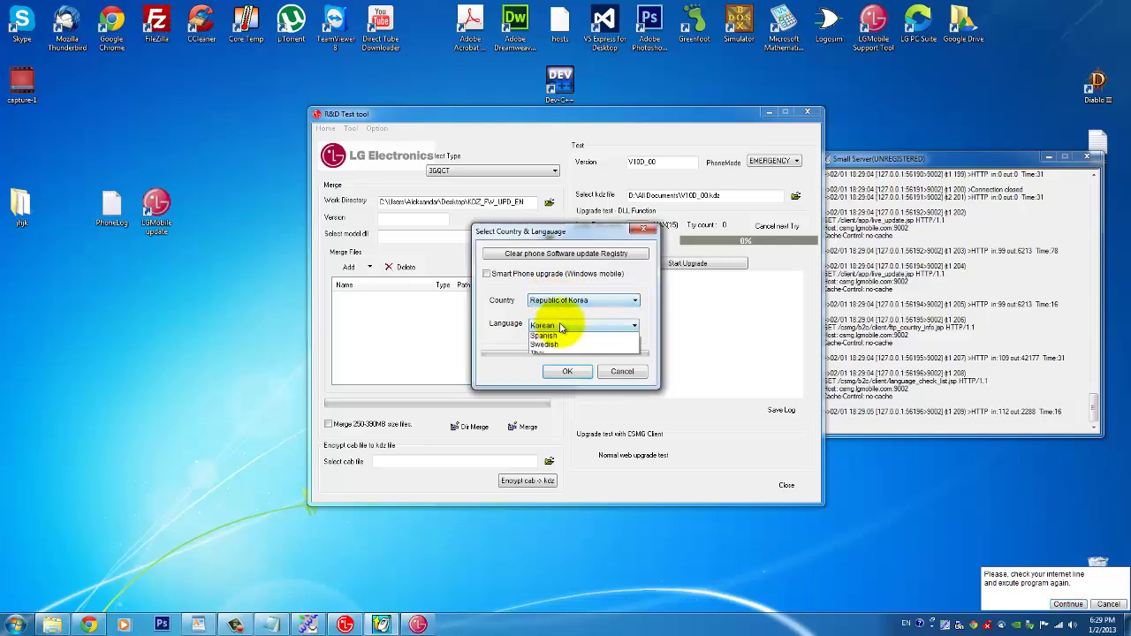
click(560, 326)
click(563, 326)
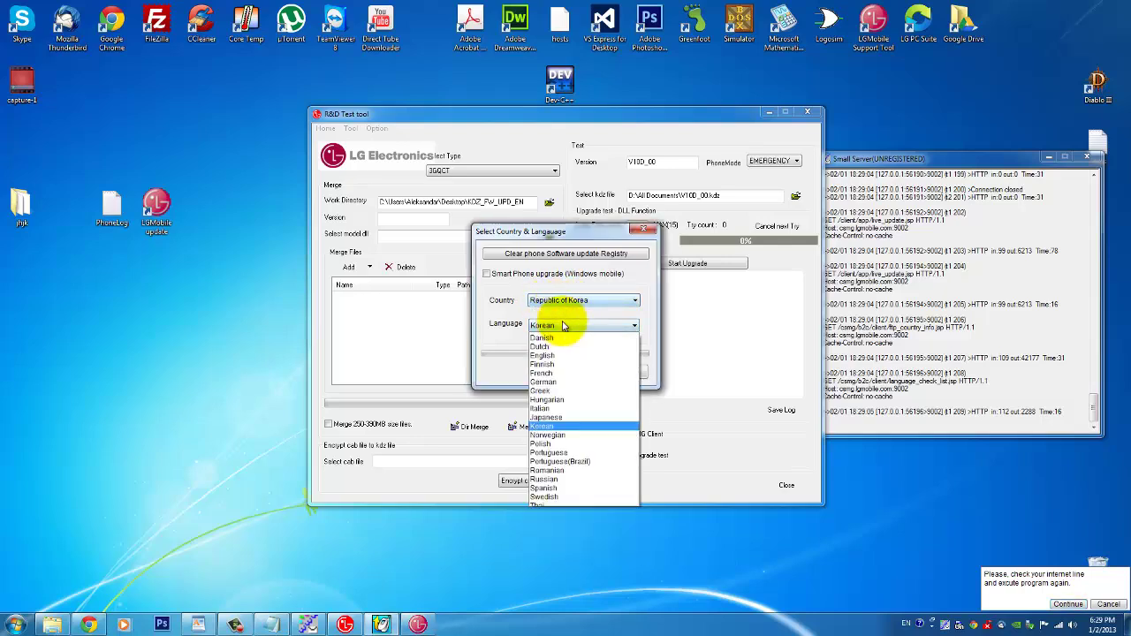
click(564, 318)
click(563, 301)
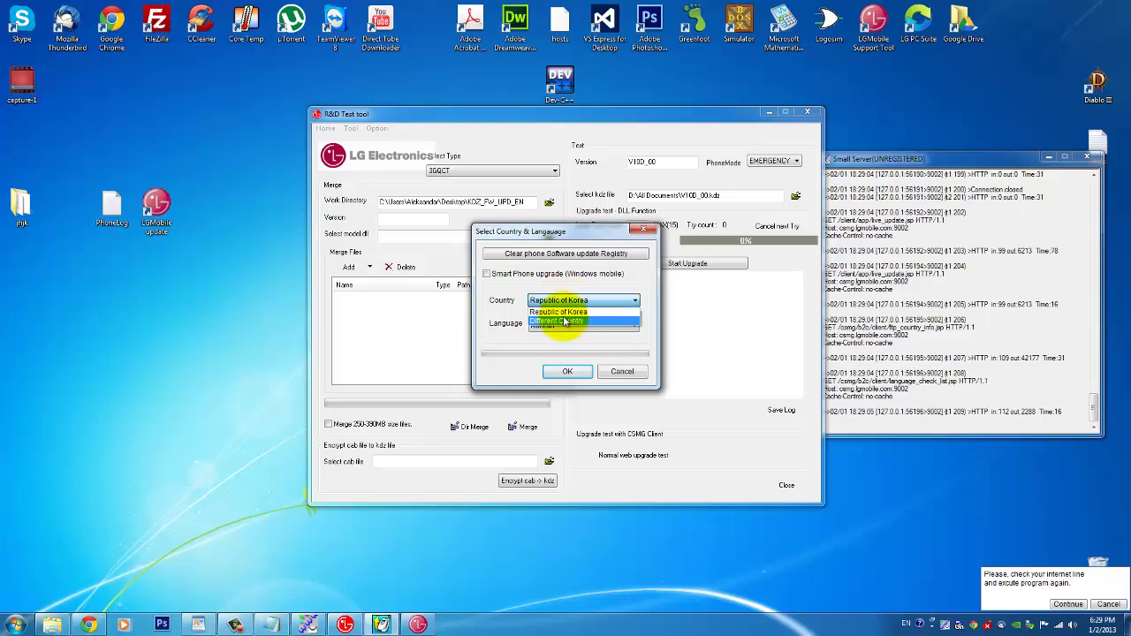
click(564, 321)
click(561, 325)
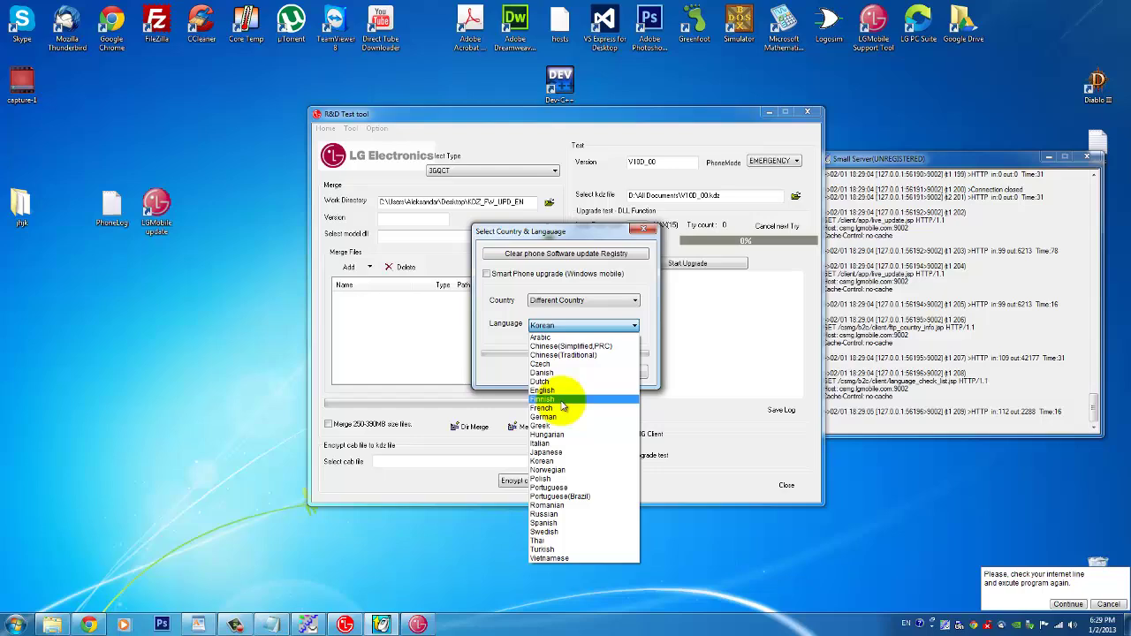
click(650, 286)
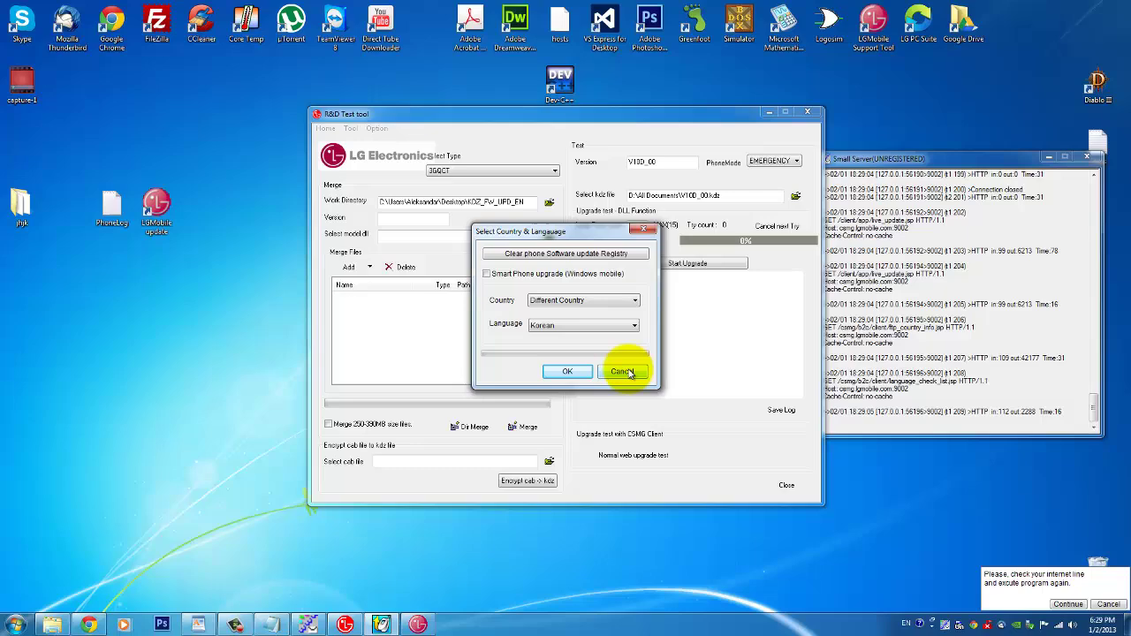
click(623, 371)
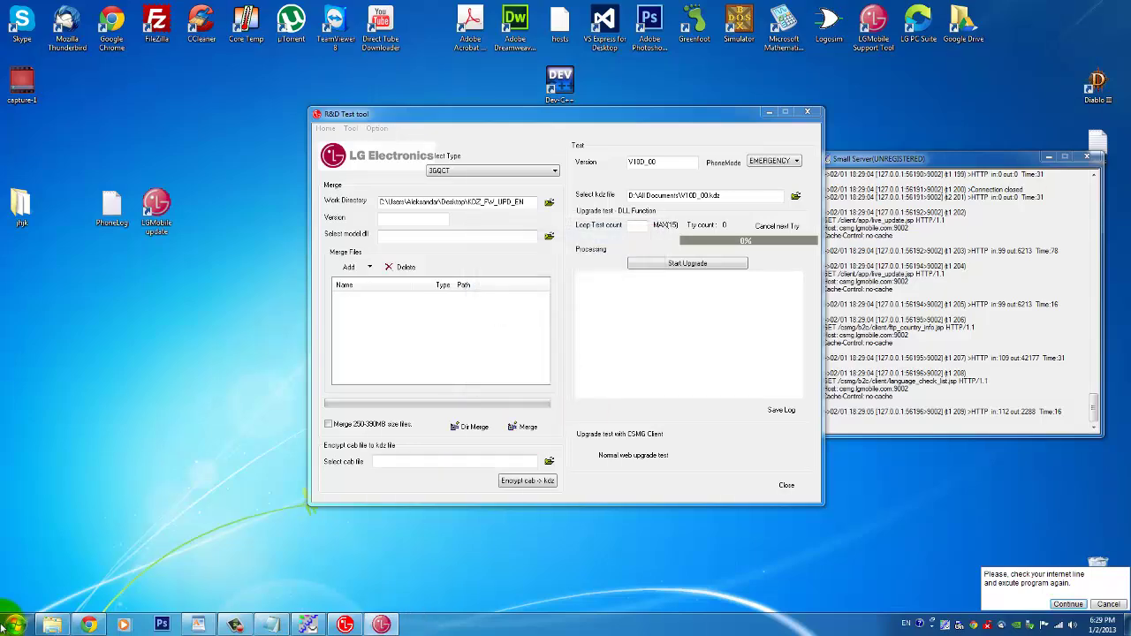
click(15, 625)
right_click(198, 460)
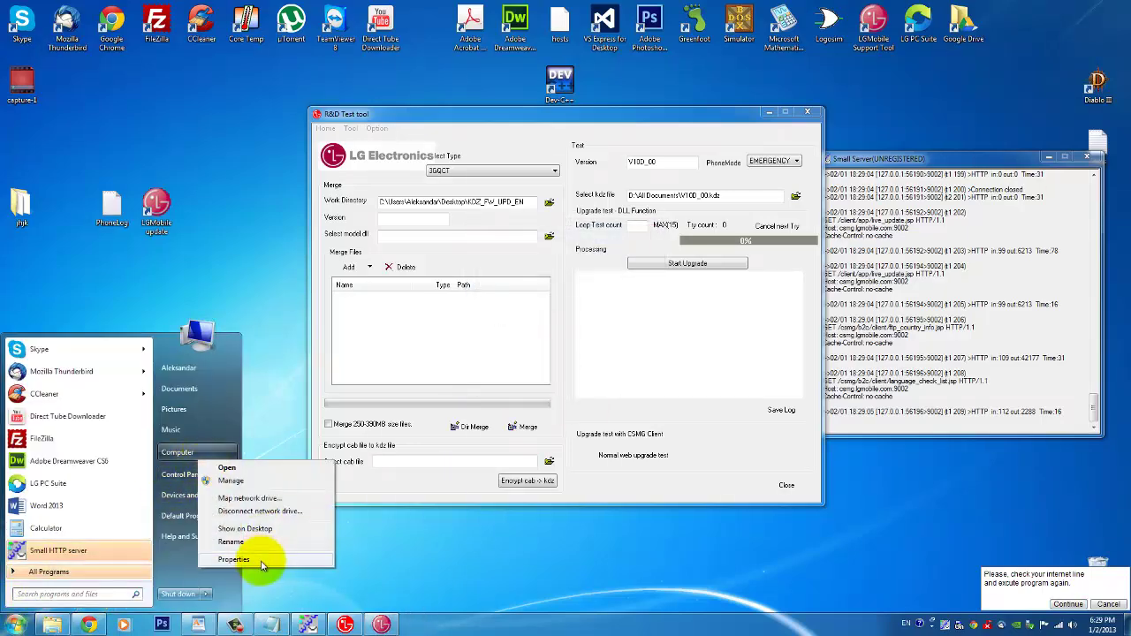
click(261, 562)
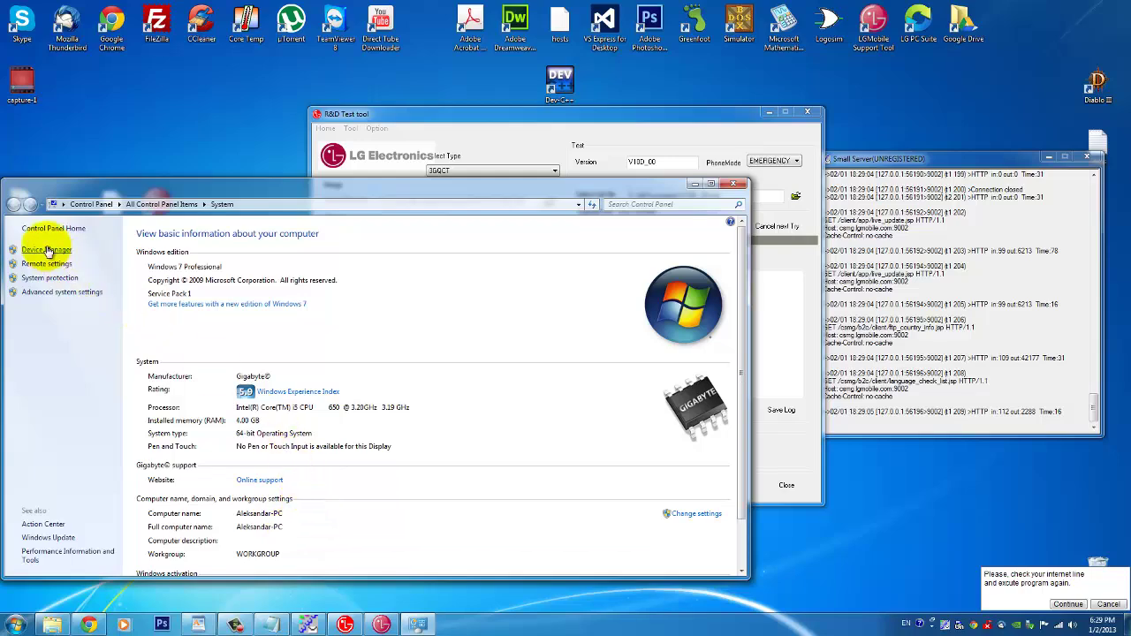
click(47, 251)
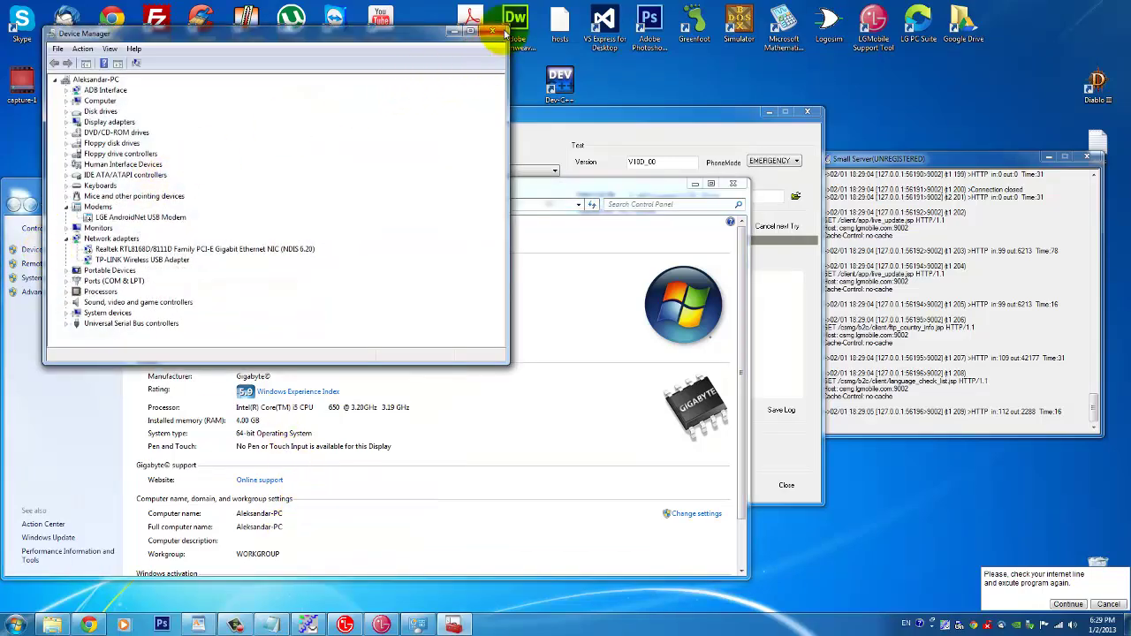
click(502, 31)
click(733, 183)
- Open Device Manager through the computer's properties, collapse the network adapters, and expand the Modems category
click(16, 625)
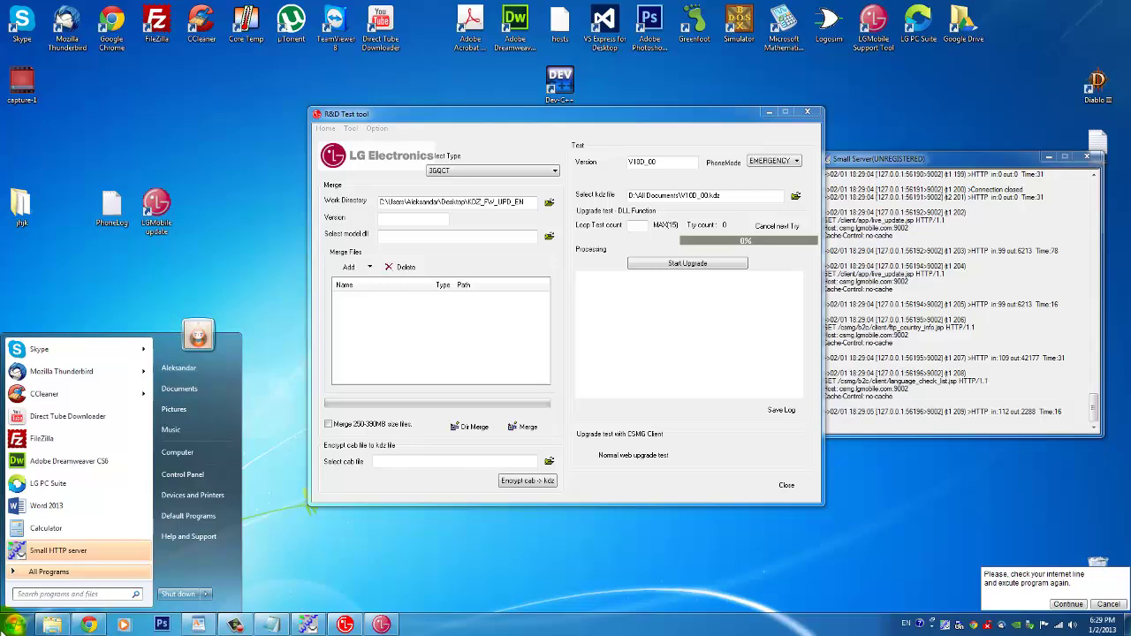
right_click(181, 452)
click(243, 545)
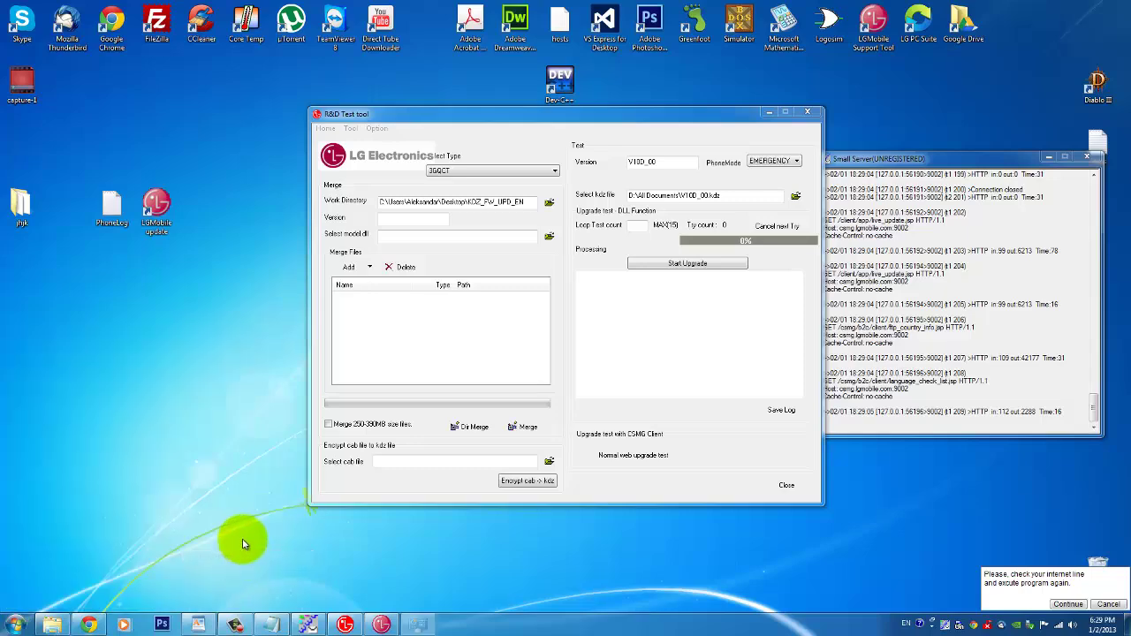
click(35, 249)
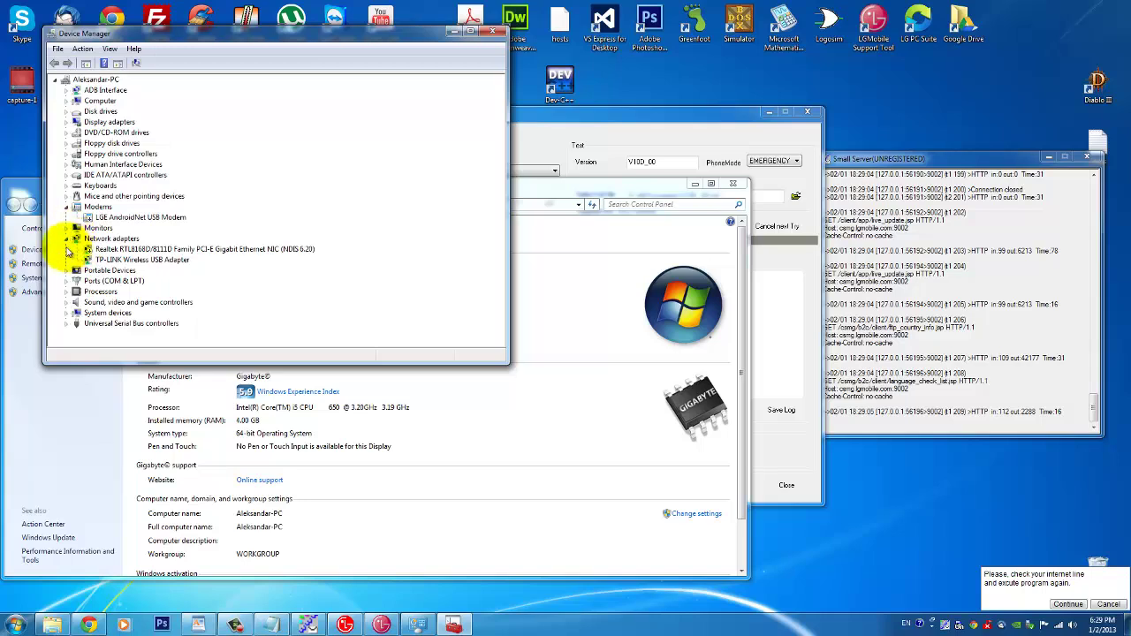
click(94, 208)
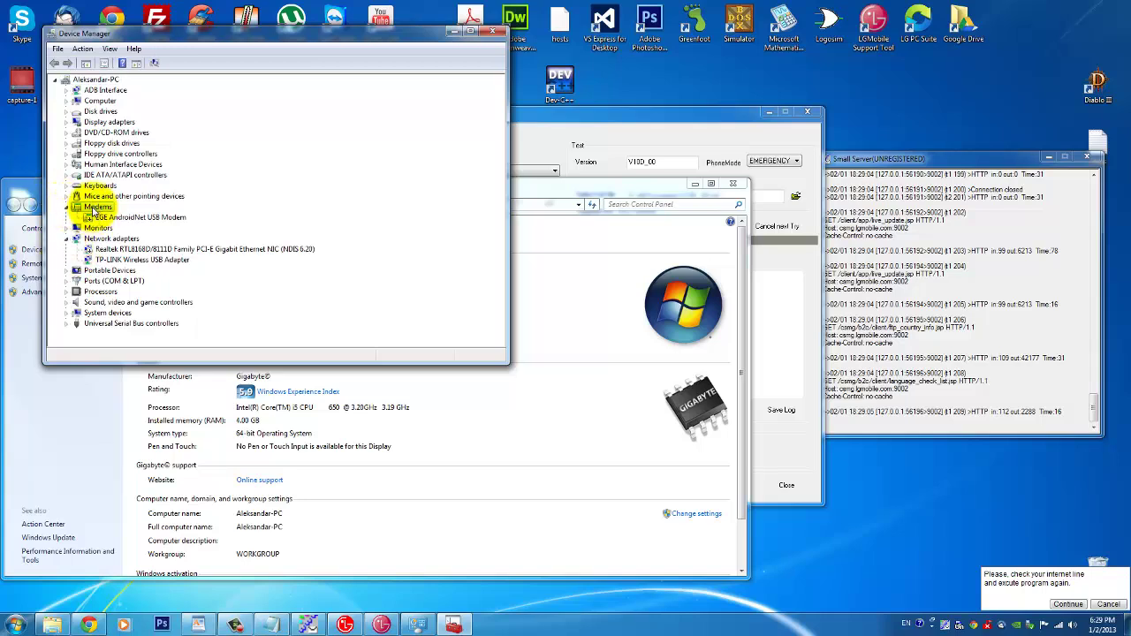
click(66, 207)
click(66, 228)
click(66, 207)
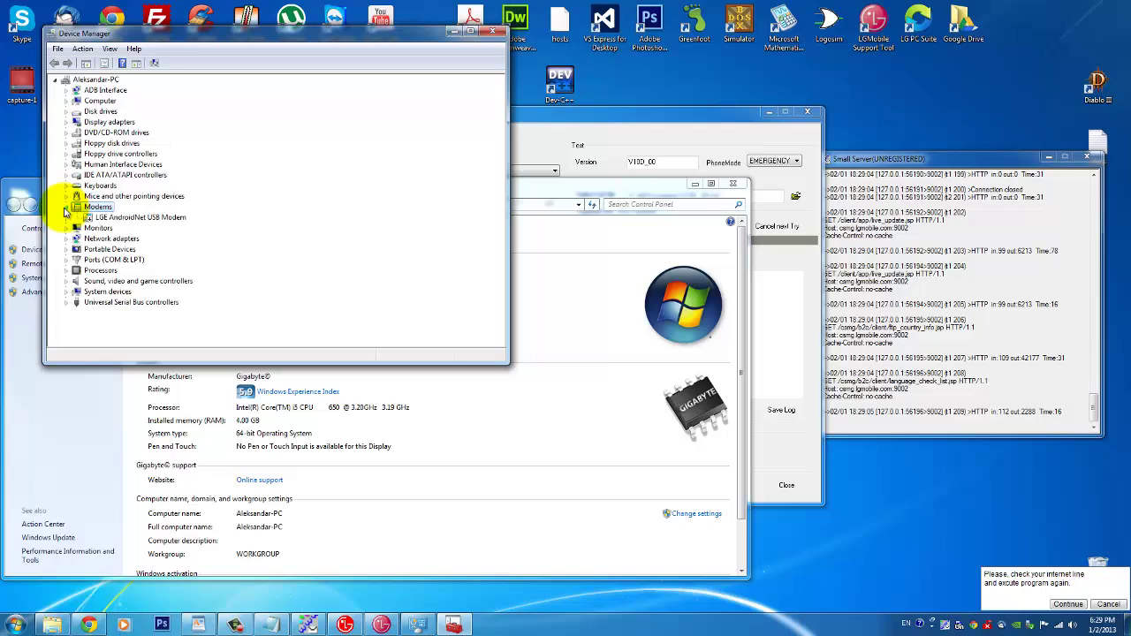
- Show the available device actions for the LGE AndroidNet USB Modem, and close Device Manager and the System window
click(102, 218)
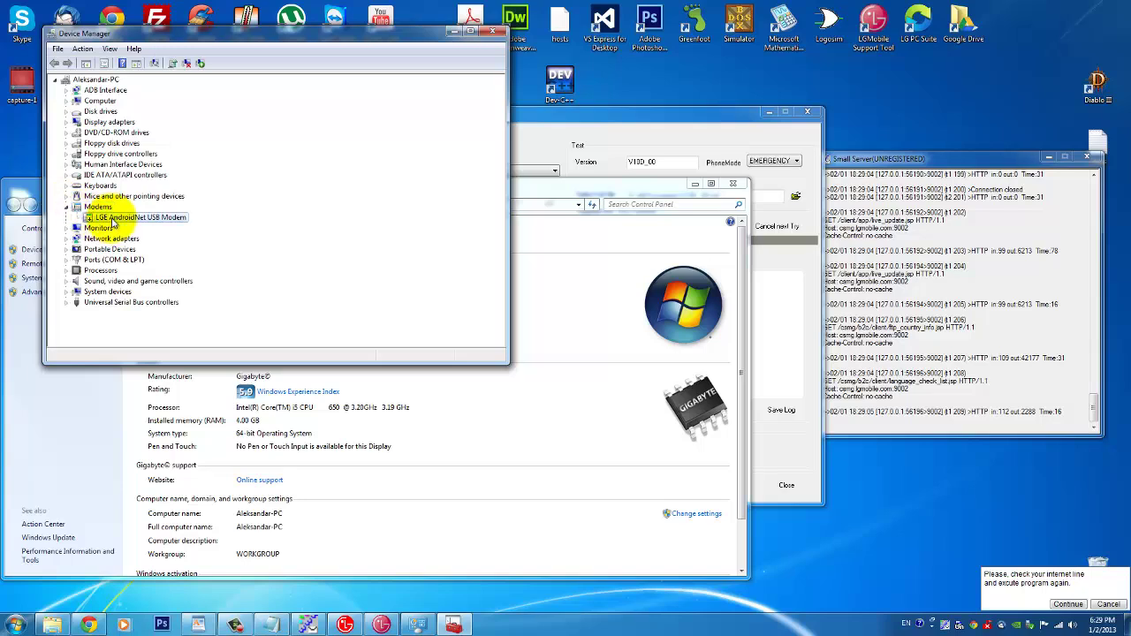
right_click(159, 224)
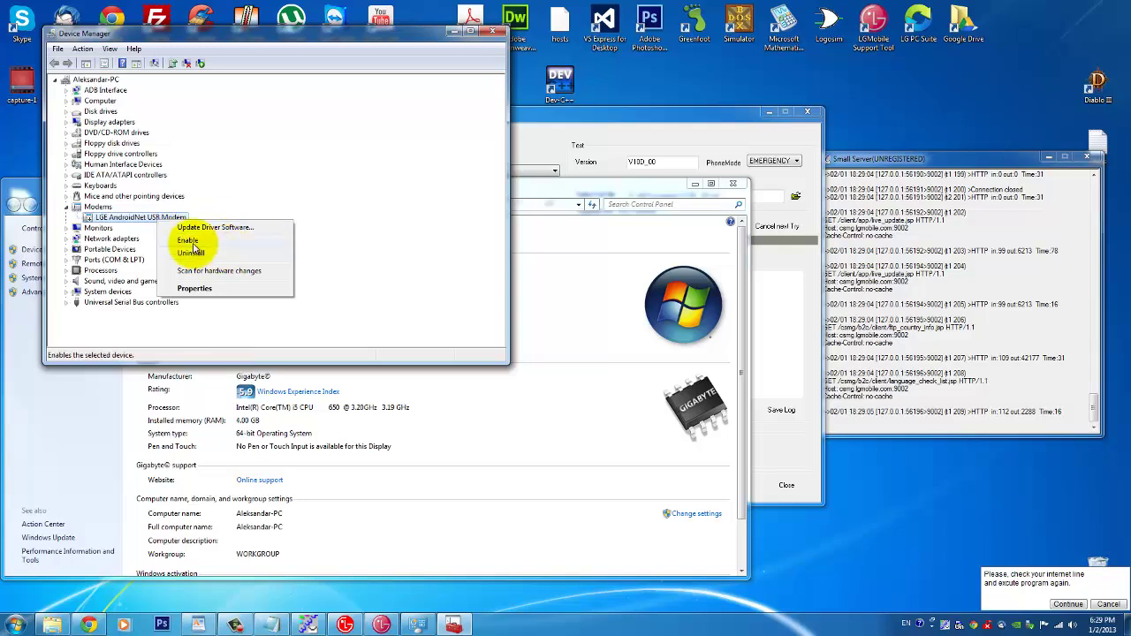
click(315, 202)
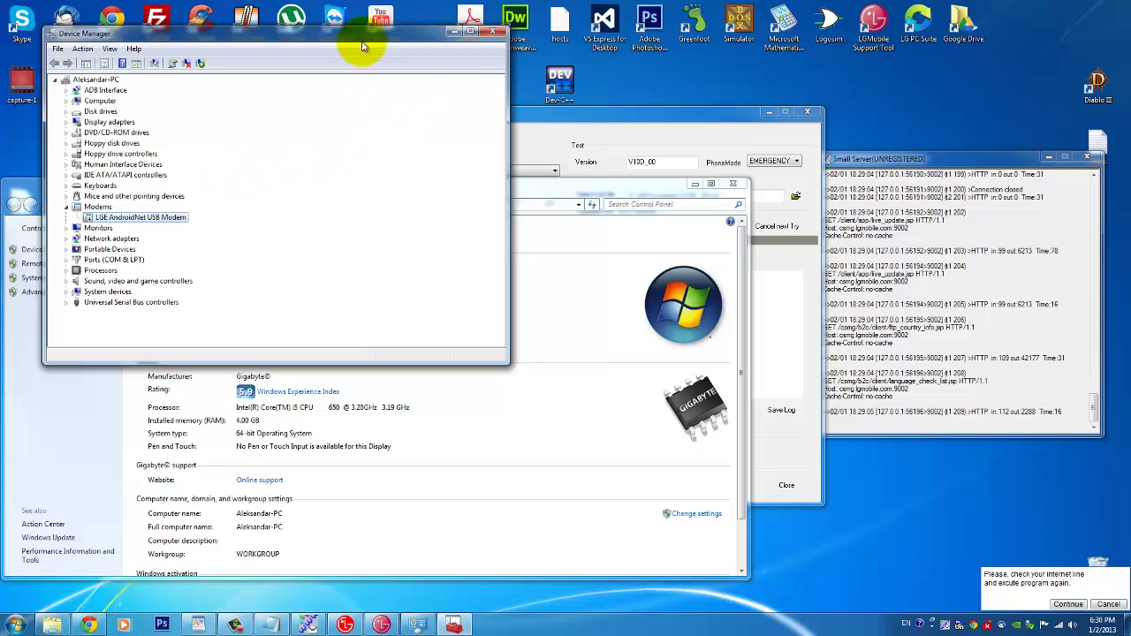
click(493, 31)
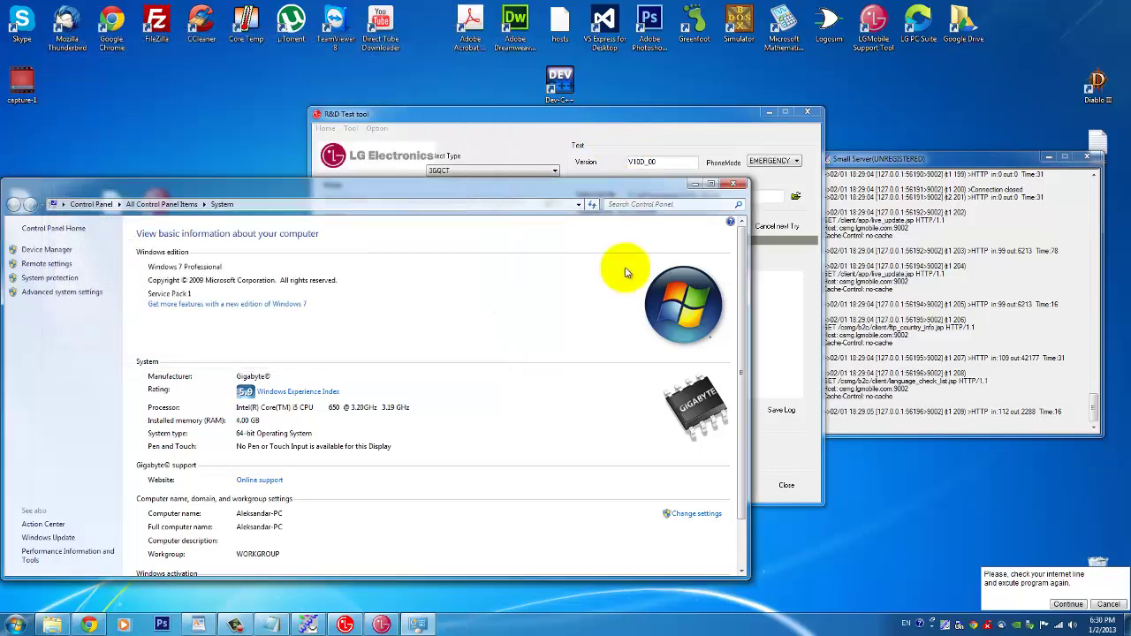
click(733, 183)
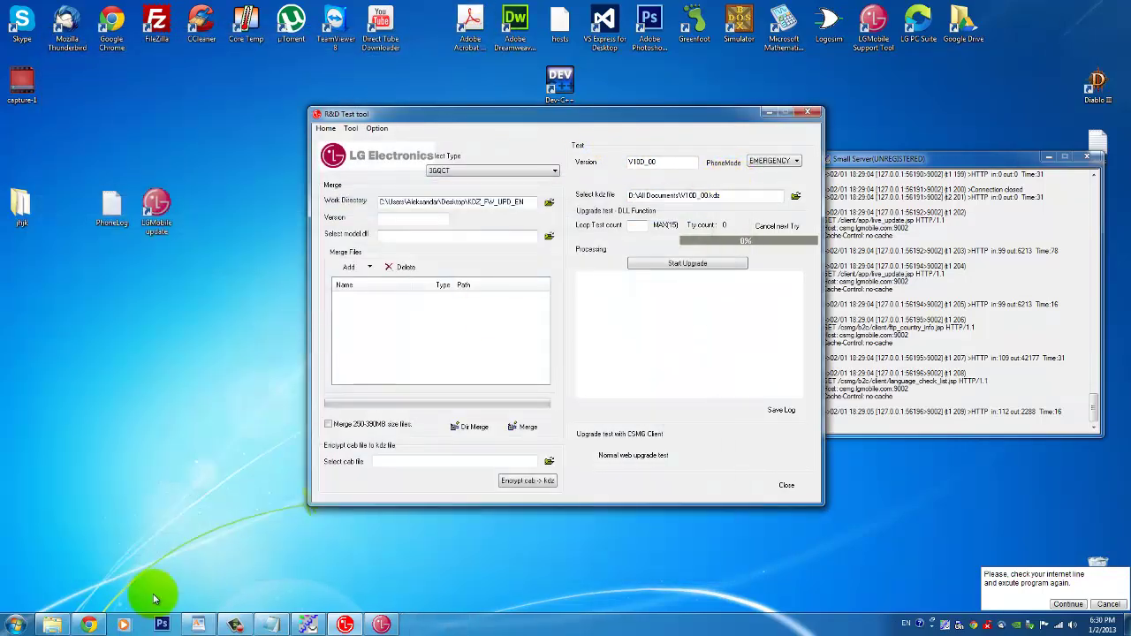
- Switch to Chrome, open google.ba in a new tab, and search for "official lg firmware"
click(89, 625)
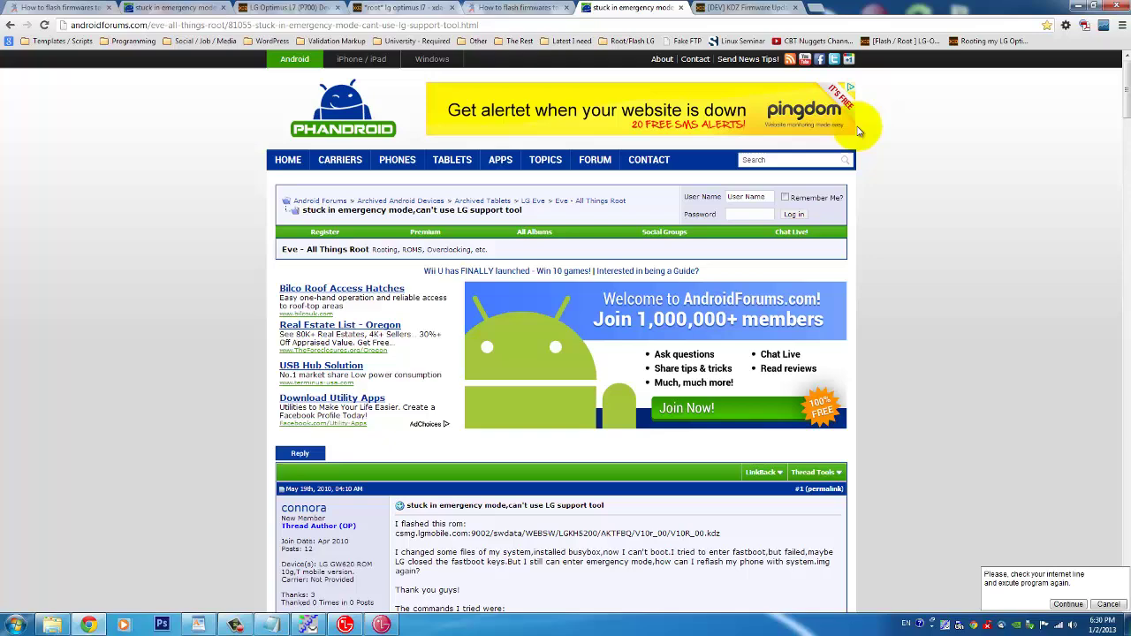
key(ctrl+t)
text(google.ba)
key(Return)
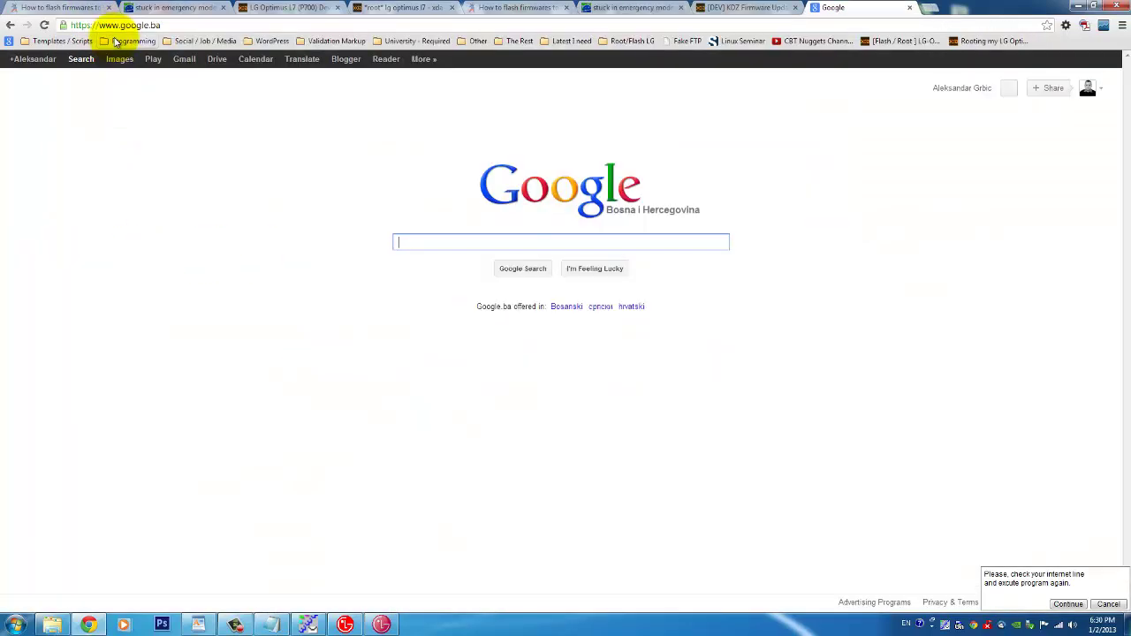
text(off)
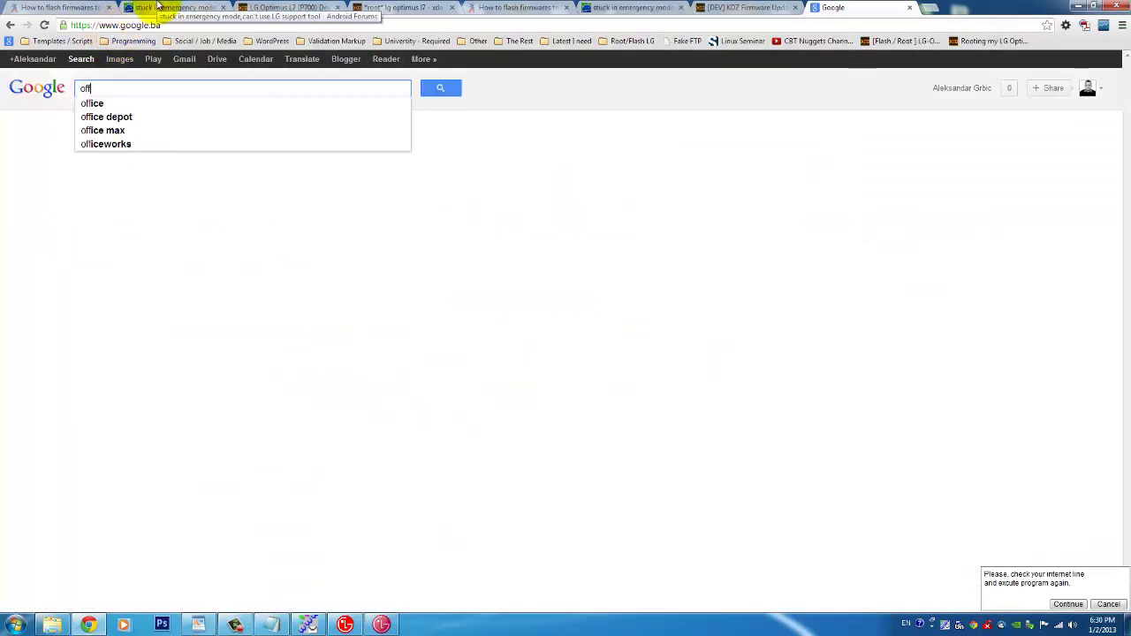
text(icial lg firmware)
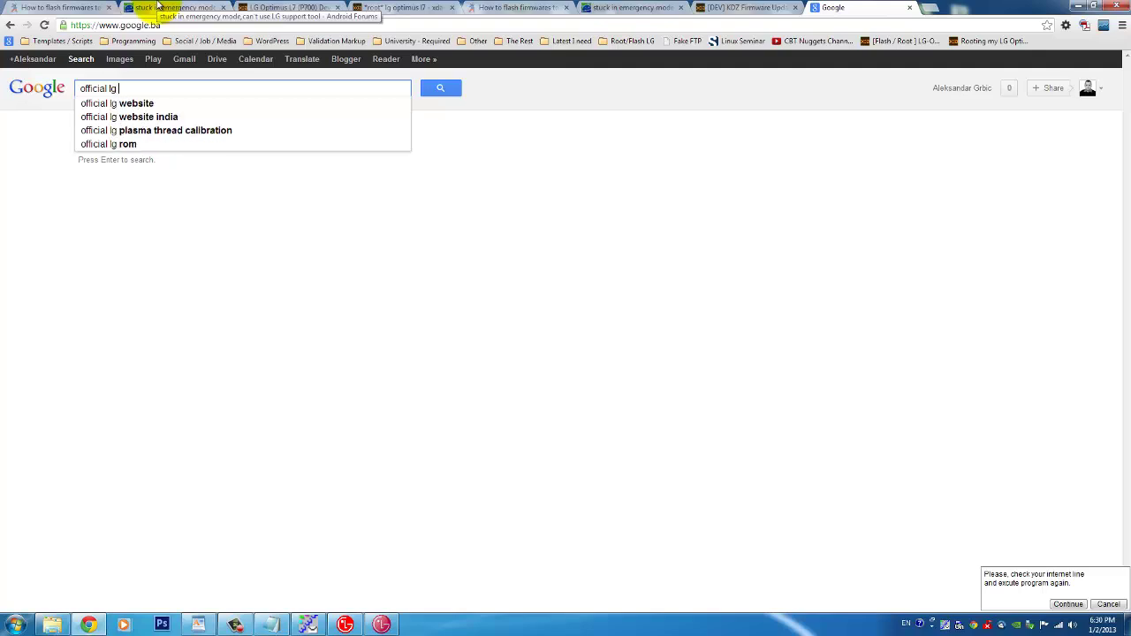
key(Return)
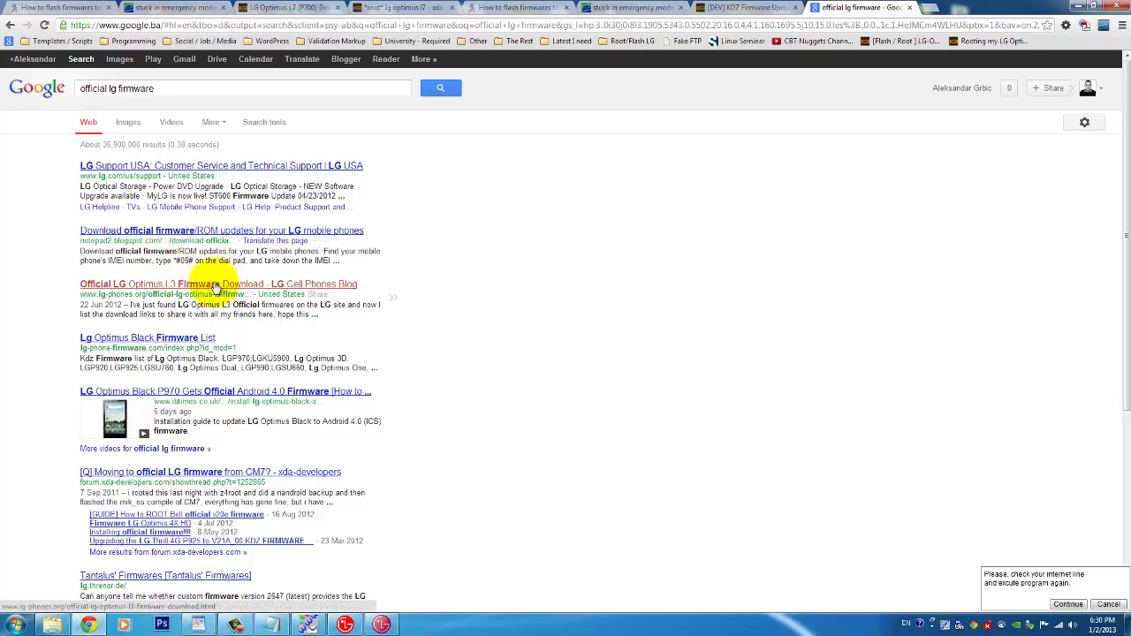
- View the firmware links on the Official LG Optimus L3 Firmware Download page and return to the search results
click(235, 284)
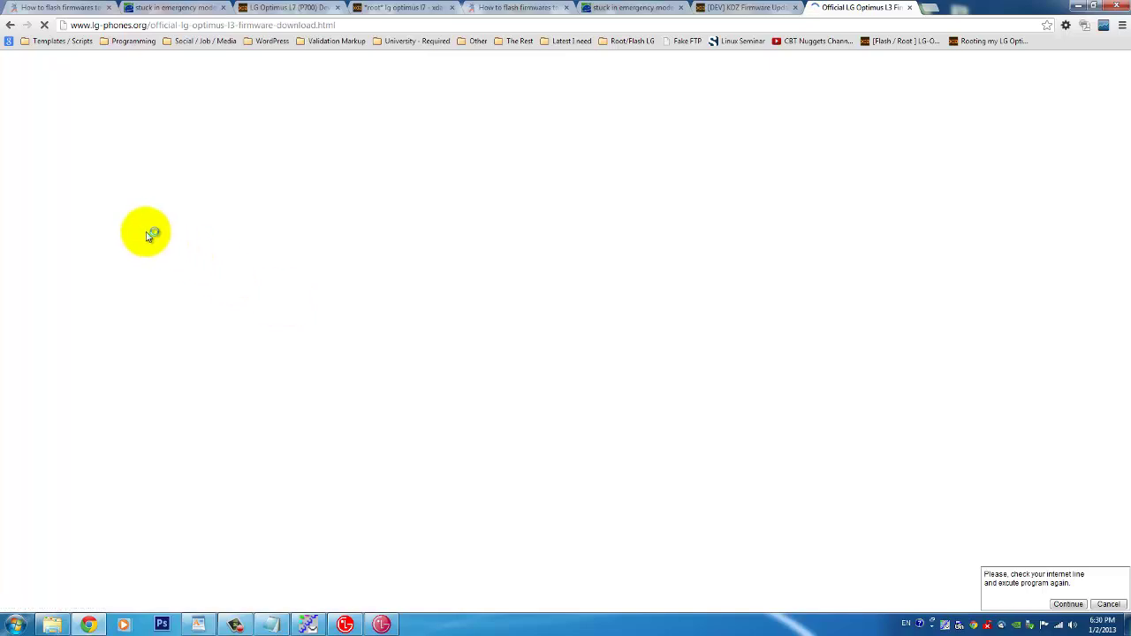
scroll(175, 187, down, 3)
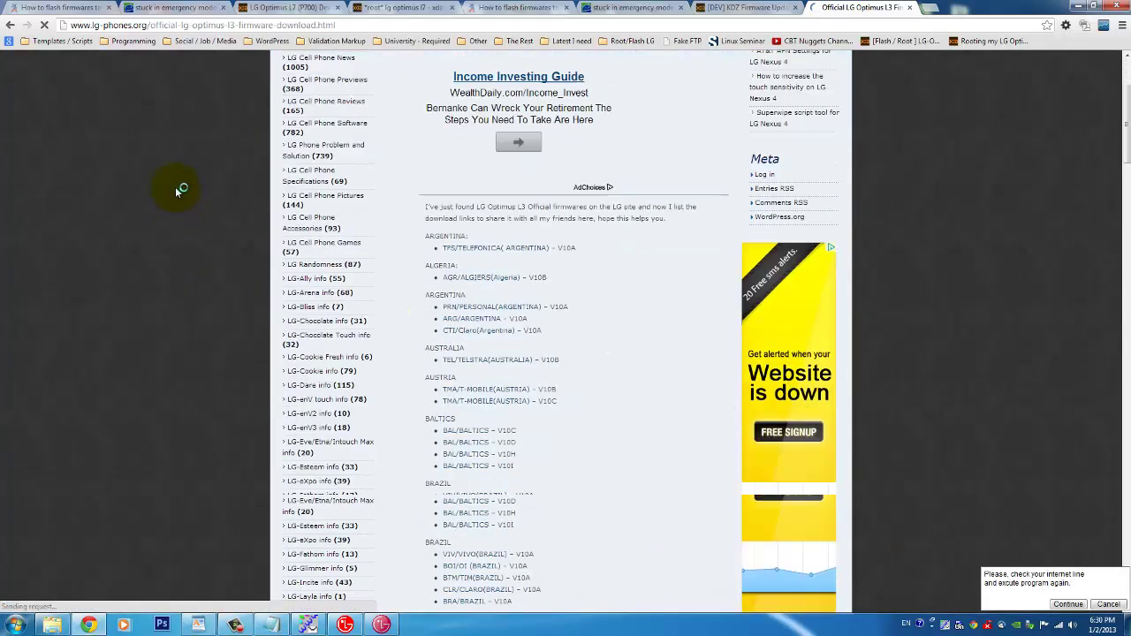
scroll(176, 186, up, 3)
click(9, 25)
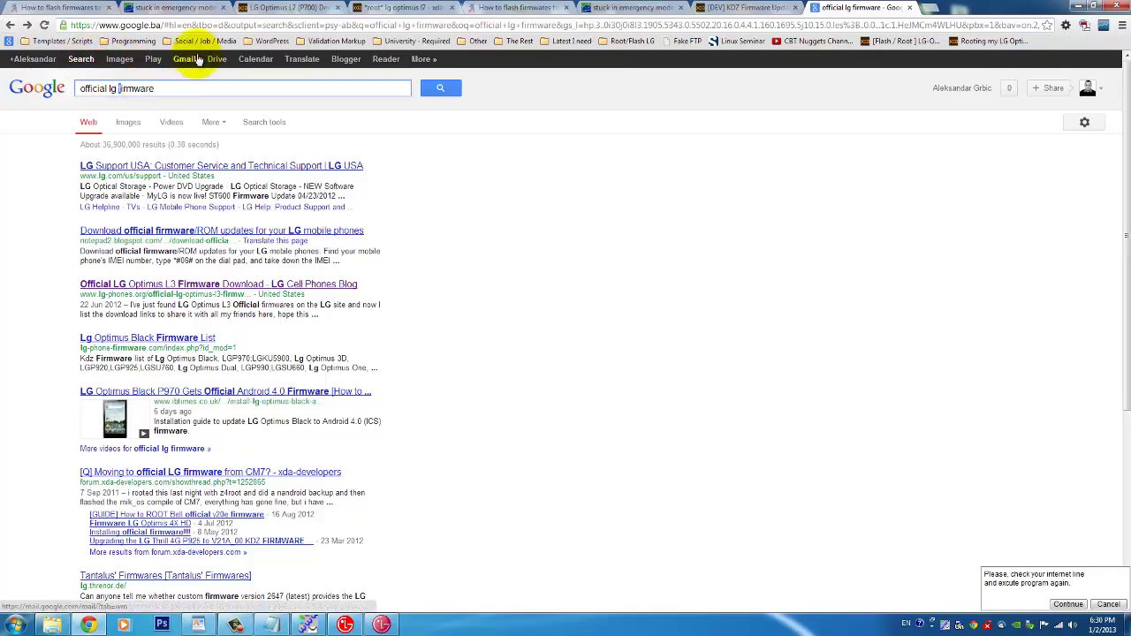
- Search for "official lg optimus l7 firmware" and view the Official LG Optimus L7 Firmware Download page on LG Cell Phones Blog
text(optim)
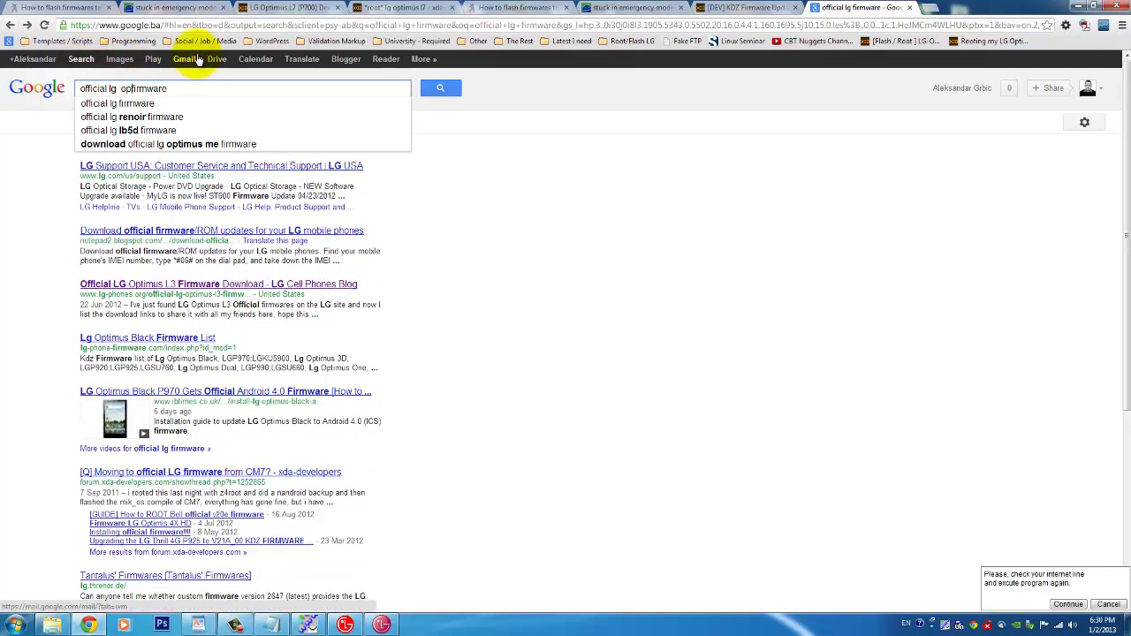
text(us l7)
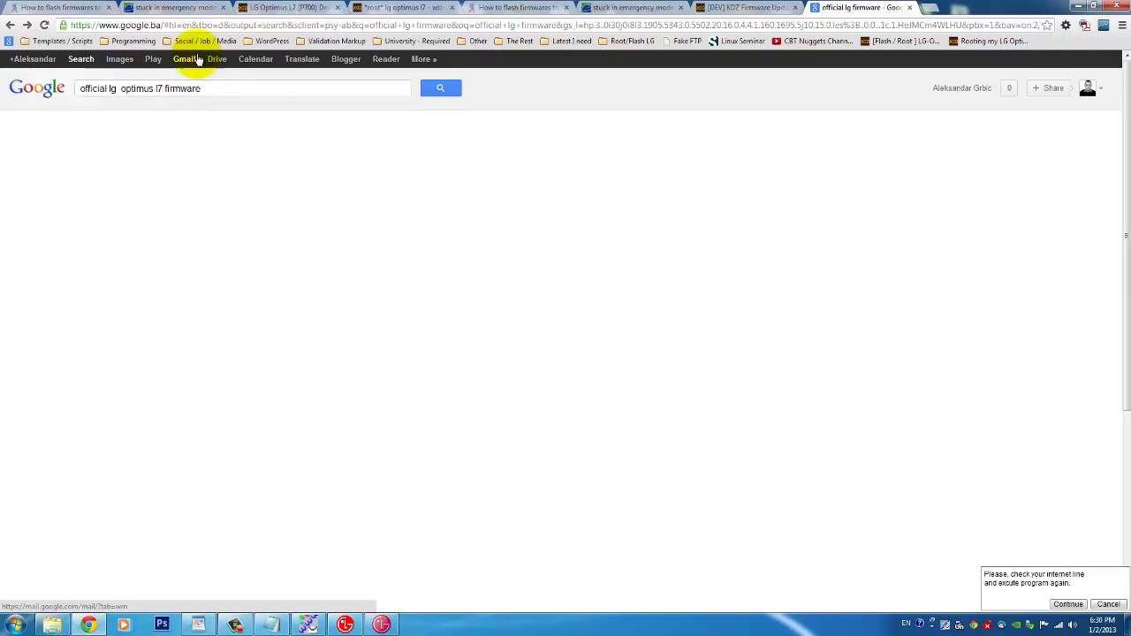
key(Return)
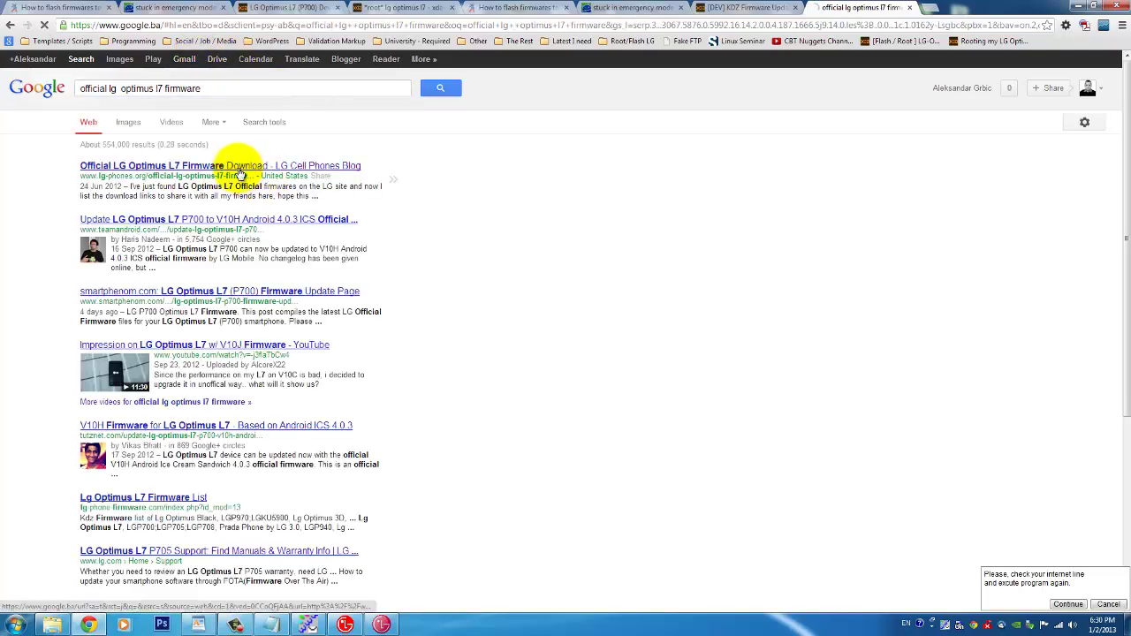
click(249, 167)
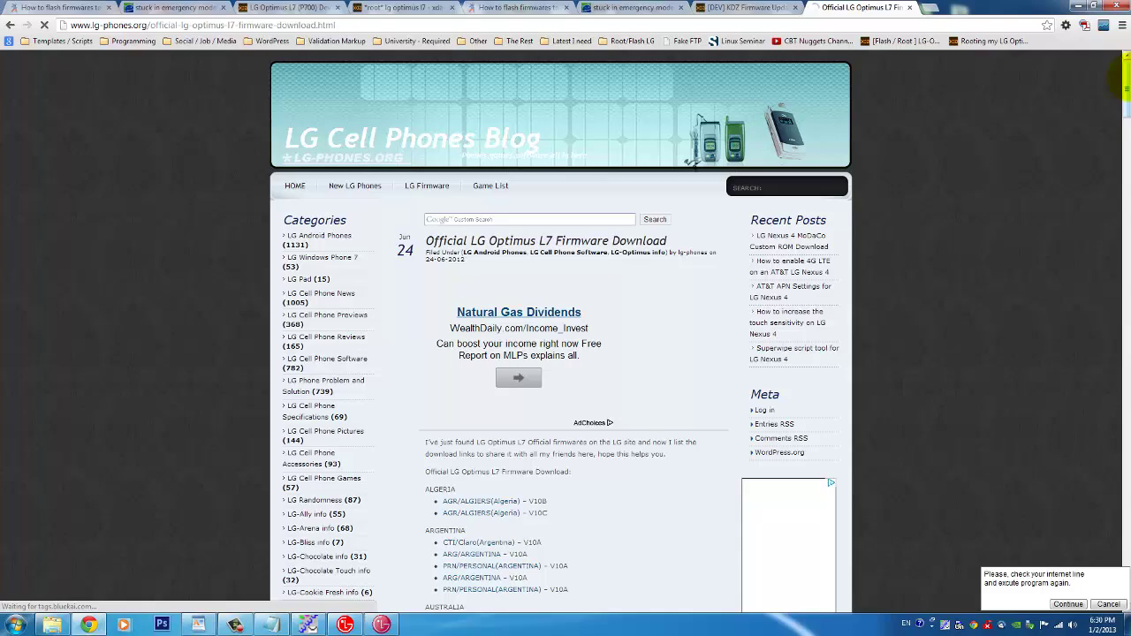
mouse_move(1126, 89)
mouse_down()
mouse_move(1121, 497)
mouse_move(1124, 71)
mouse_up()
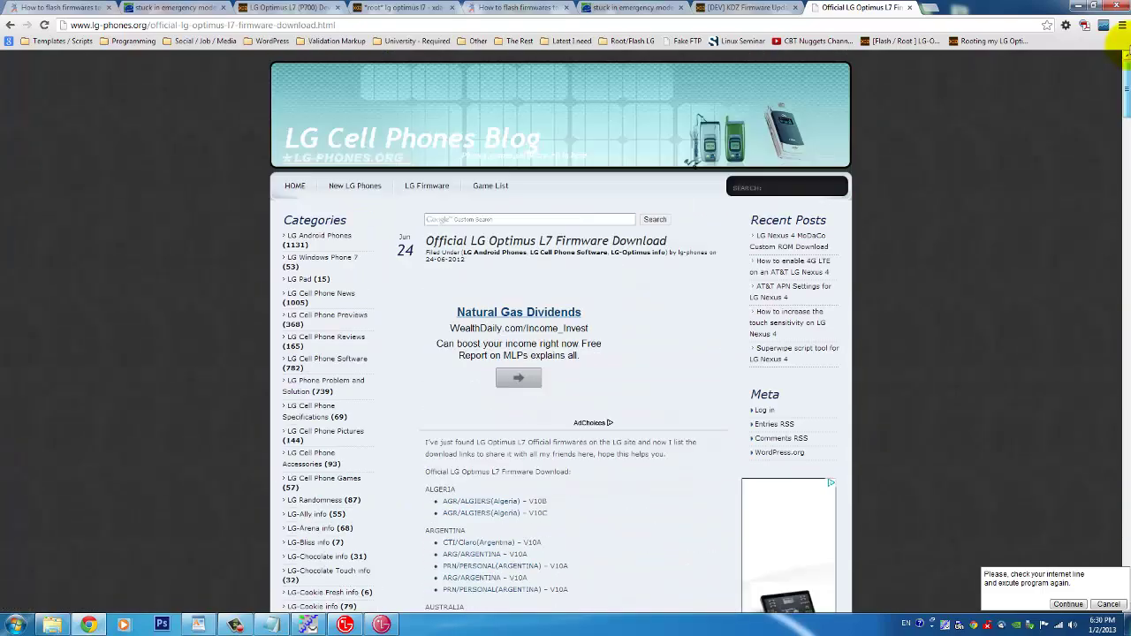
- Open the Lg Optimus L7 firmware list on lg-phone-firmware.com, find "taiwan" on the page, and highlight the Taiwan Mobile V10D entry
click(10, 24)
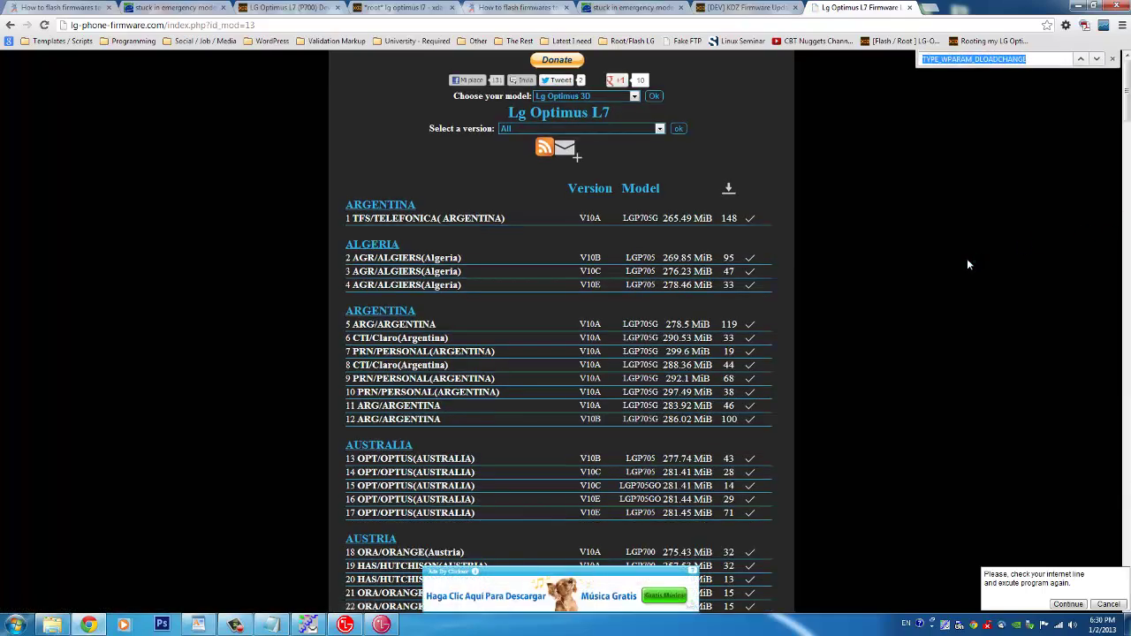
text(taiwan)
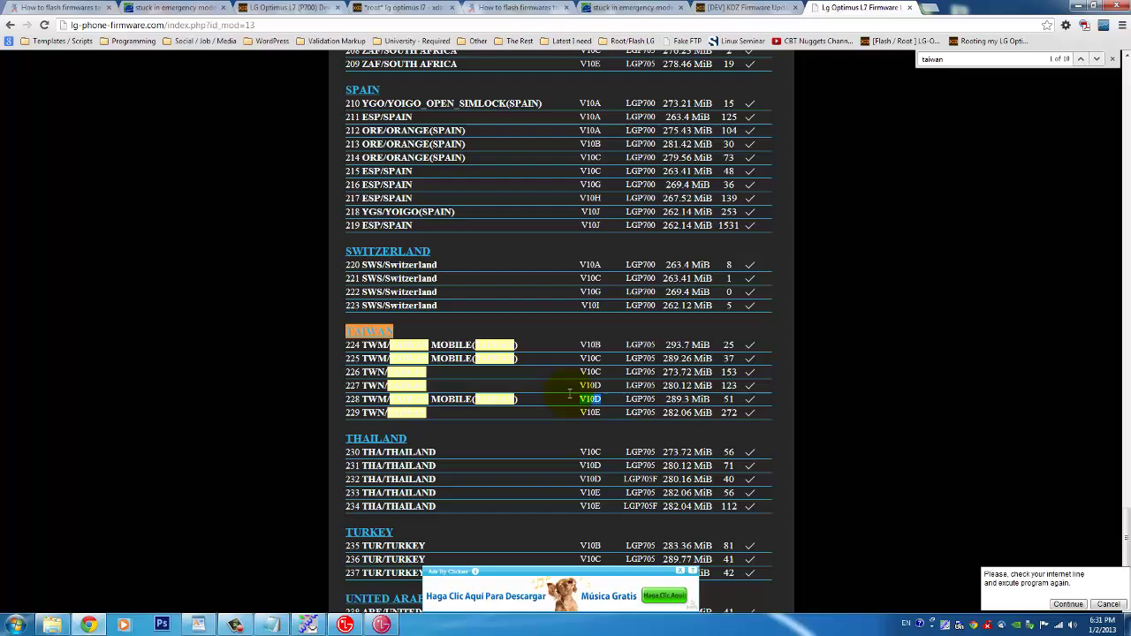
drag(603, 398, 469, 397)
click(994, 76)
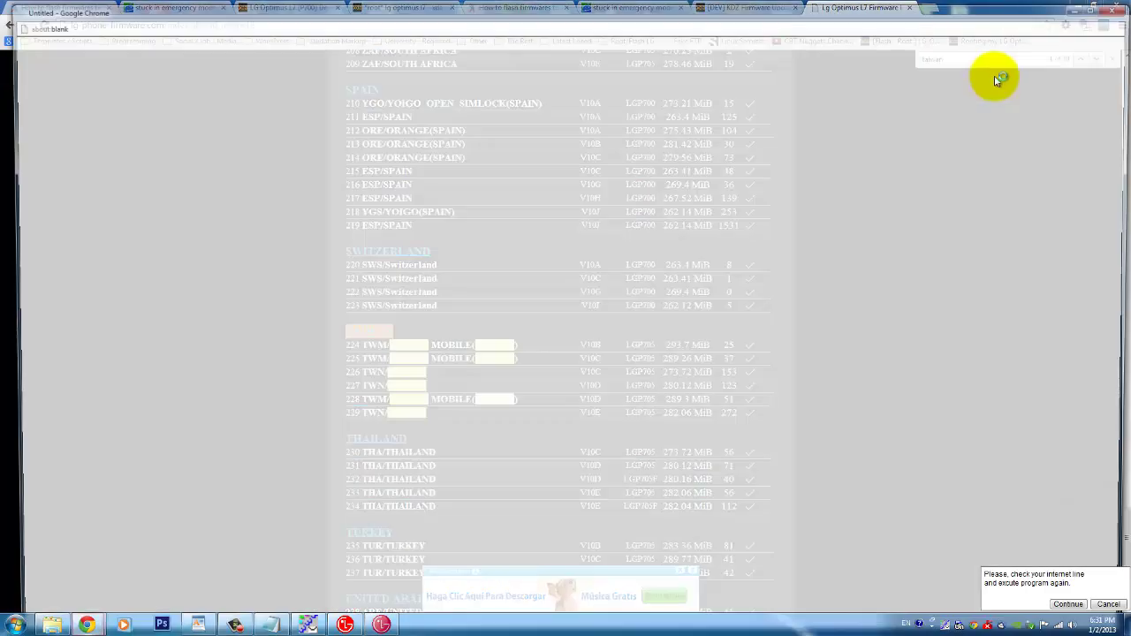
click(1104, 16)
click(1106, 12)
click(1113, 58)
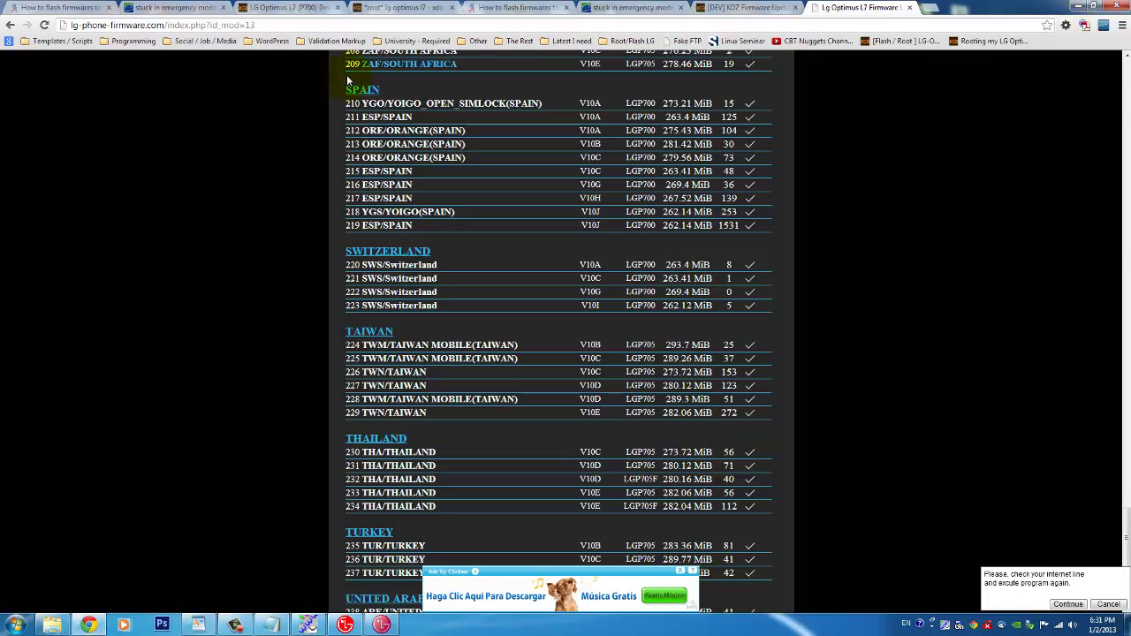
- Minimize the browser and move the R&D Test tool window clear of the Small Server window
click(1075, 8)
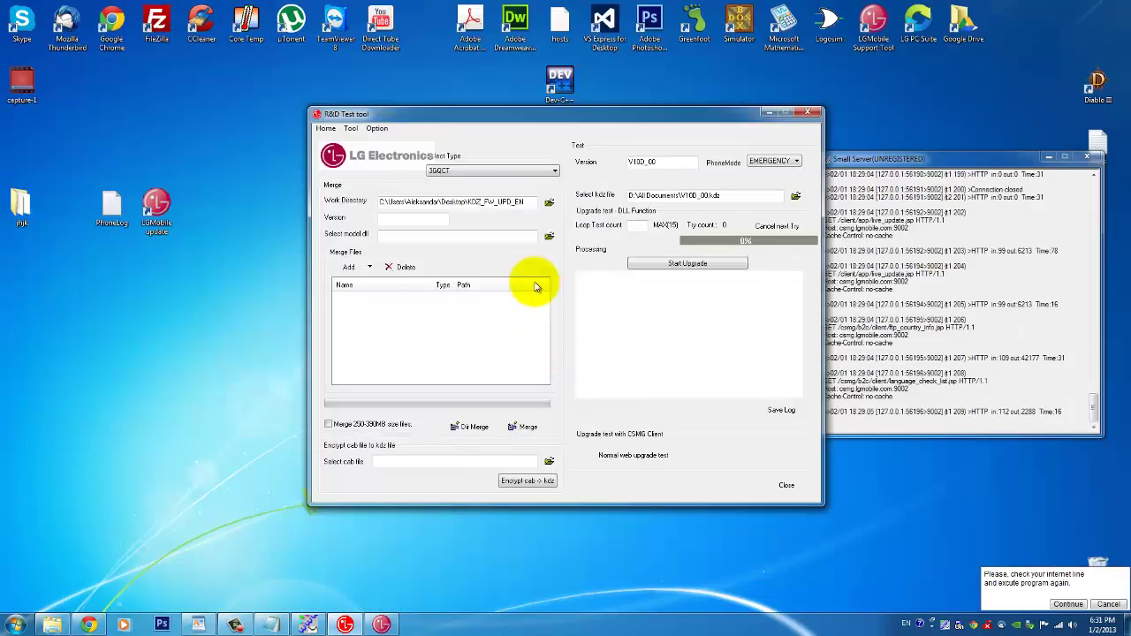
drag(527, 120, 433, 140)
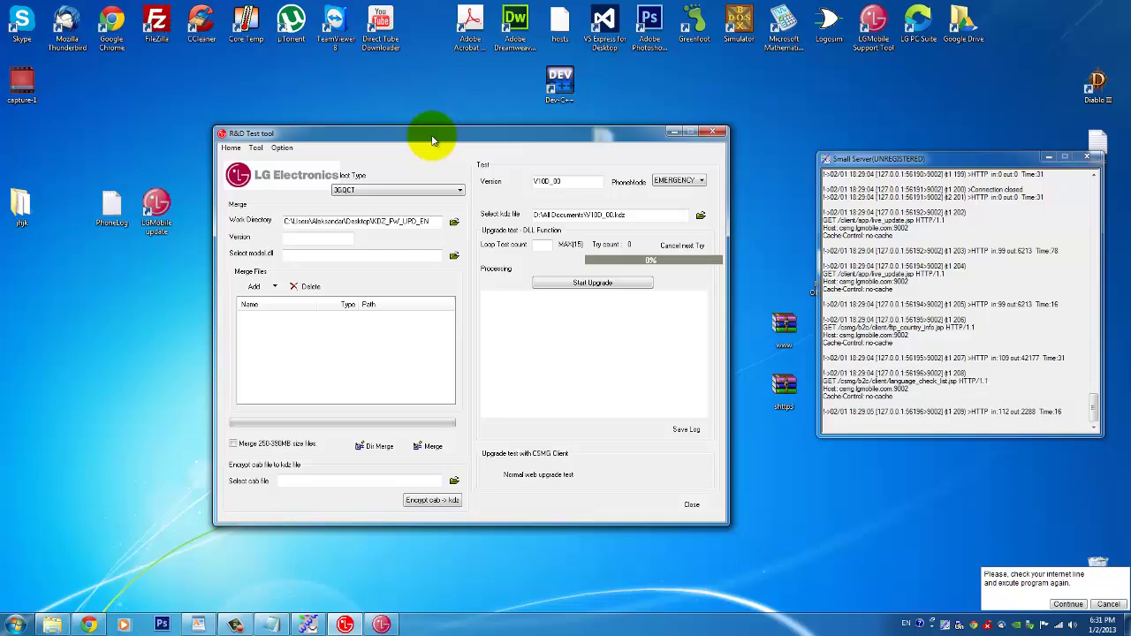